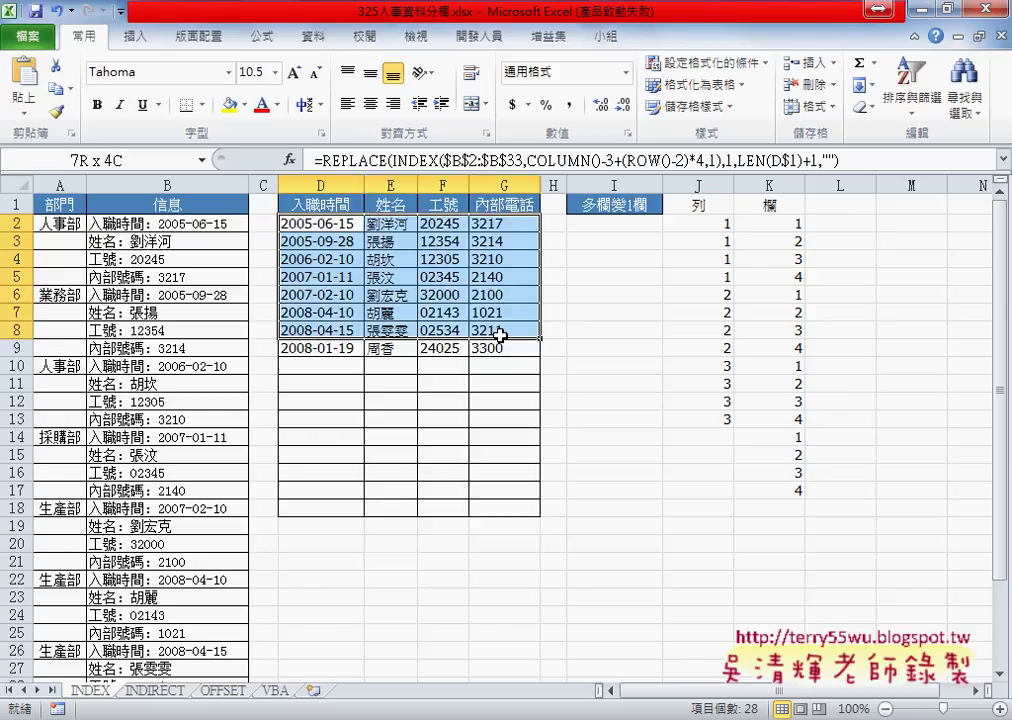
# Mark the personnel table D2:G9, the column J group values and the K1 header in red.
pyautogui.moveTo(326, 228); pyautogui.dragTo(514, 348)
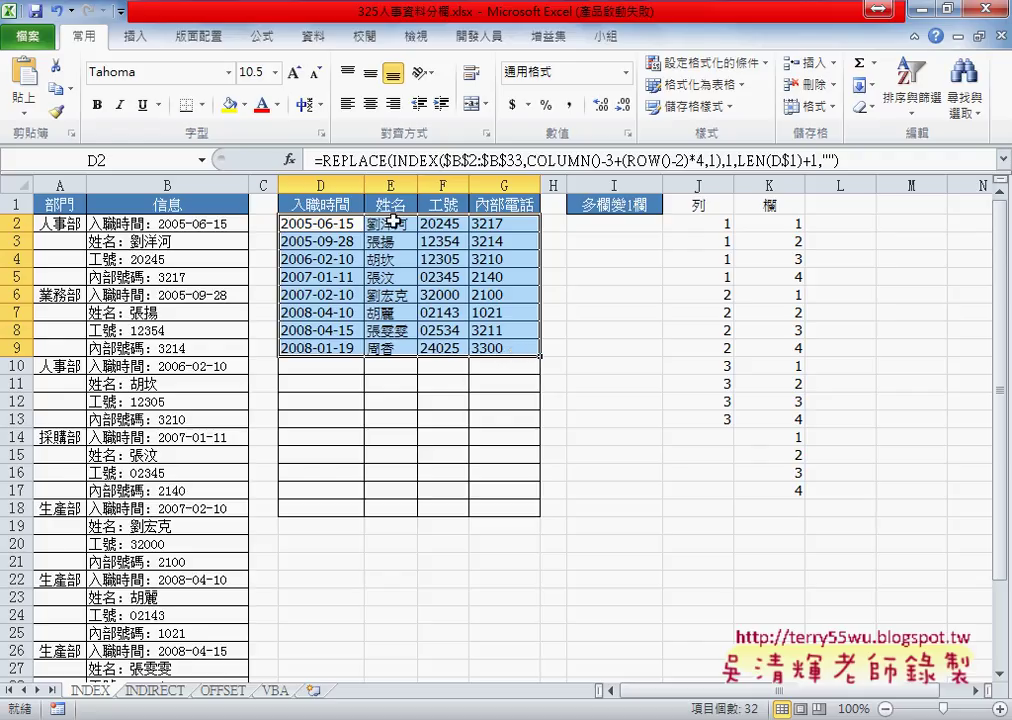
pyautogui.moveTo(270, 214); pyautogui.dragTo(275, 364)
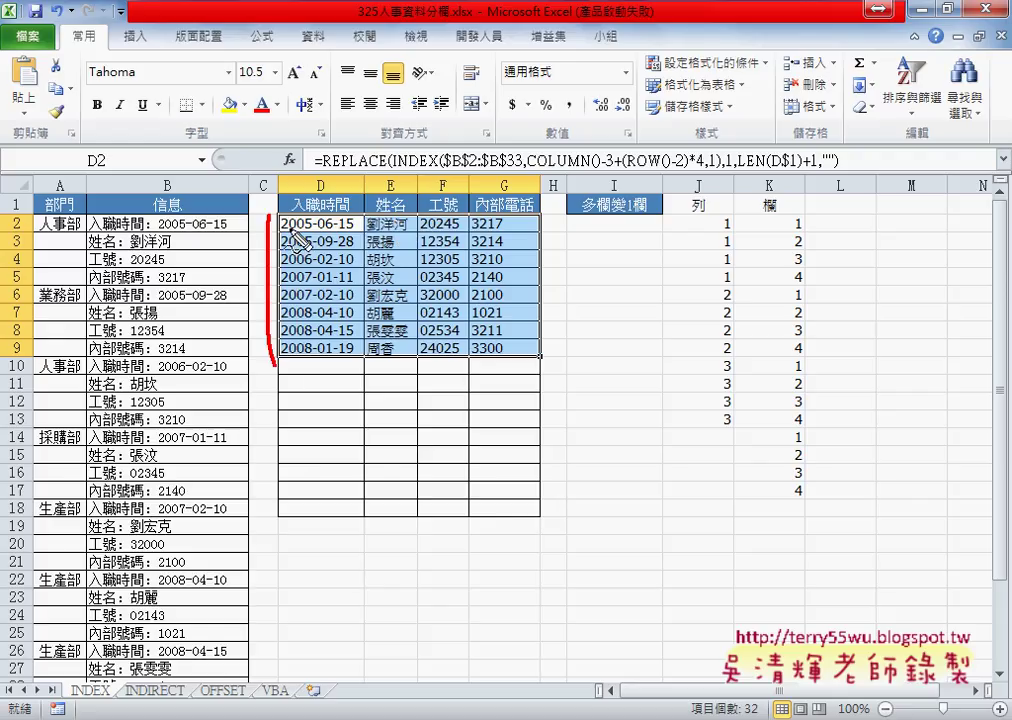
pyautogui.moveTo(285, 213); pyautogui.dragTo(275, 350)
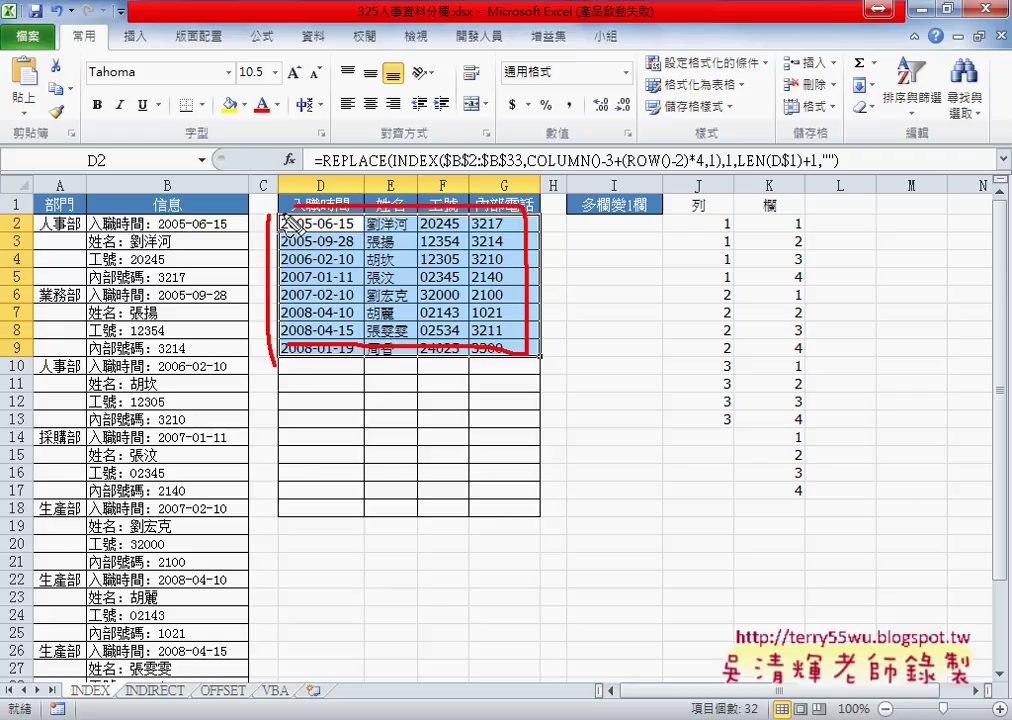
pyautogui.moveTo(727, 214); pyautogui.dragTo(729, 215)
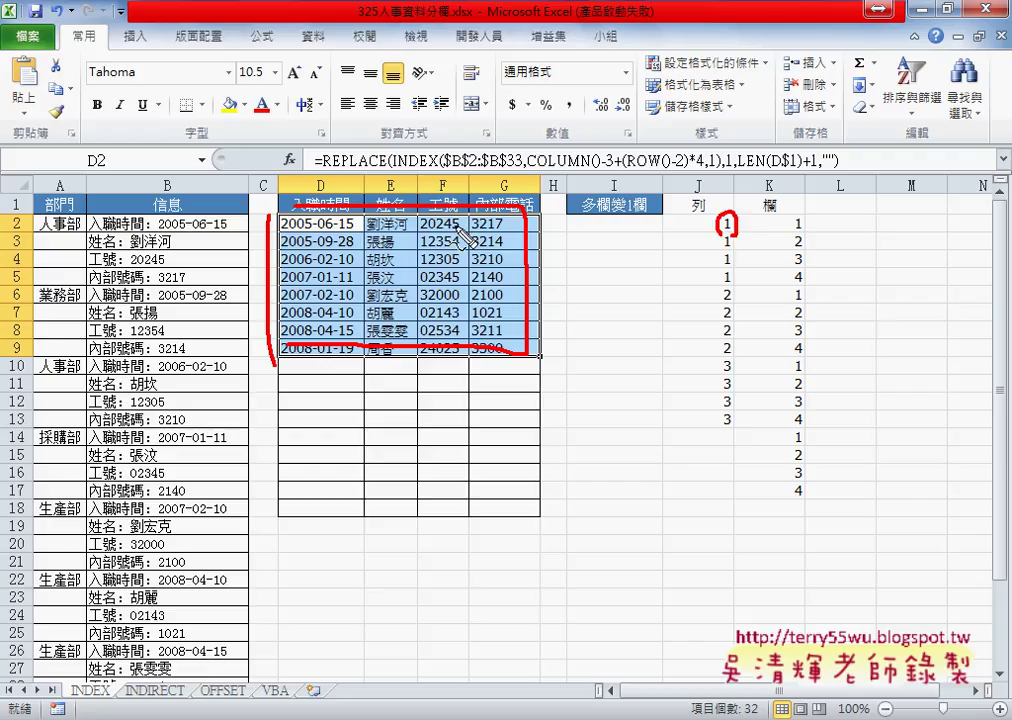
pyautogui.moveTo(714, 290)
pyautogui.mouseDown()
pyautogui.moveTo(728, 289)
pyautogui.moveTo(720, 292)
pyautogui.mouseUp()
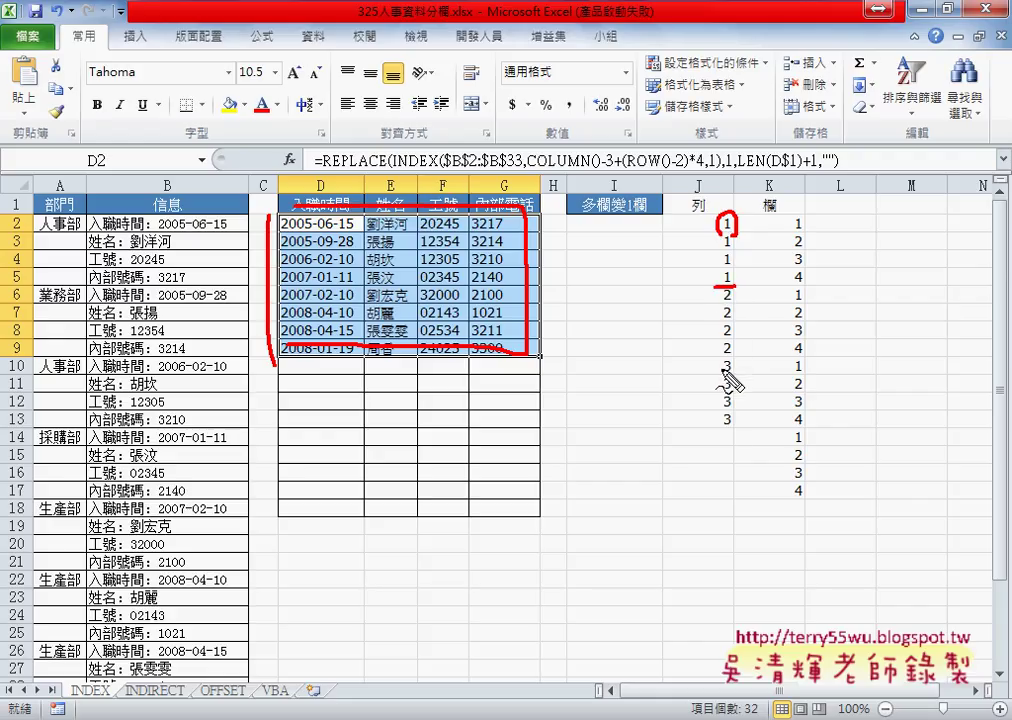
pyautogui.moveTo(719, 356); pyautogui.dragTo(736, 354)
pyautogui.moveTo(716, 430); pyautogui.dragTo(738, 429)
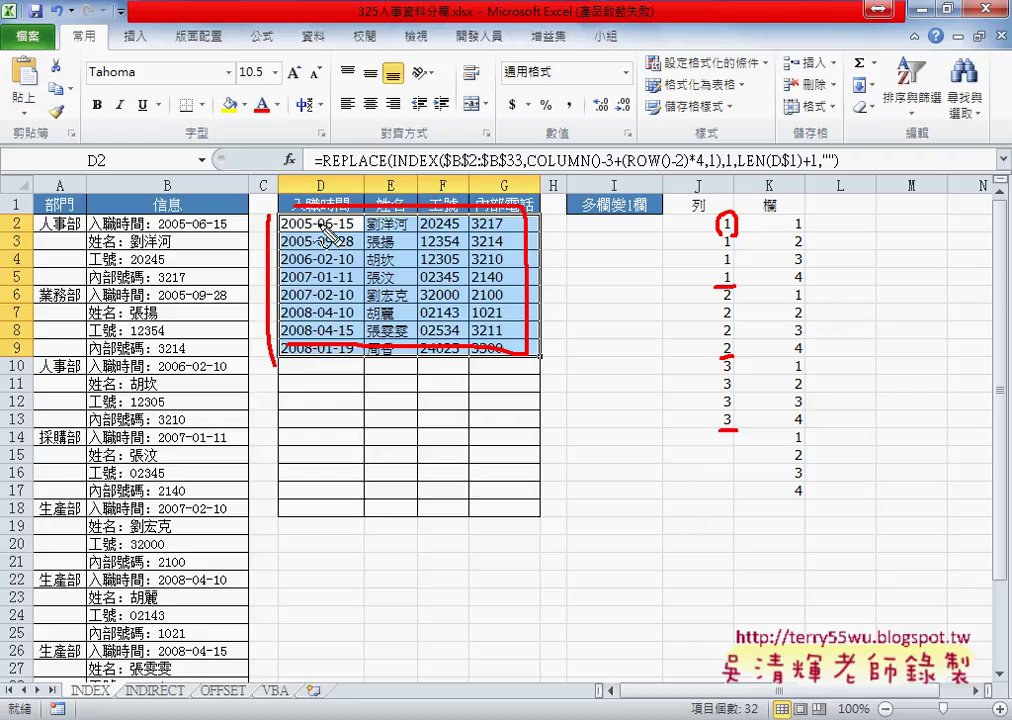
pyautogui.moveTo(782, 200); pyautogui.dragTo(772, 196)
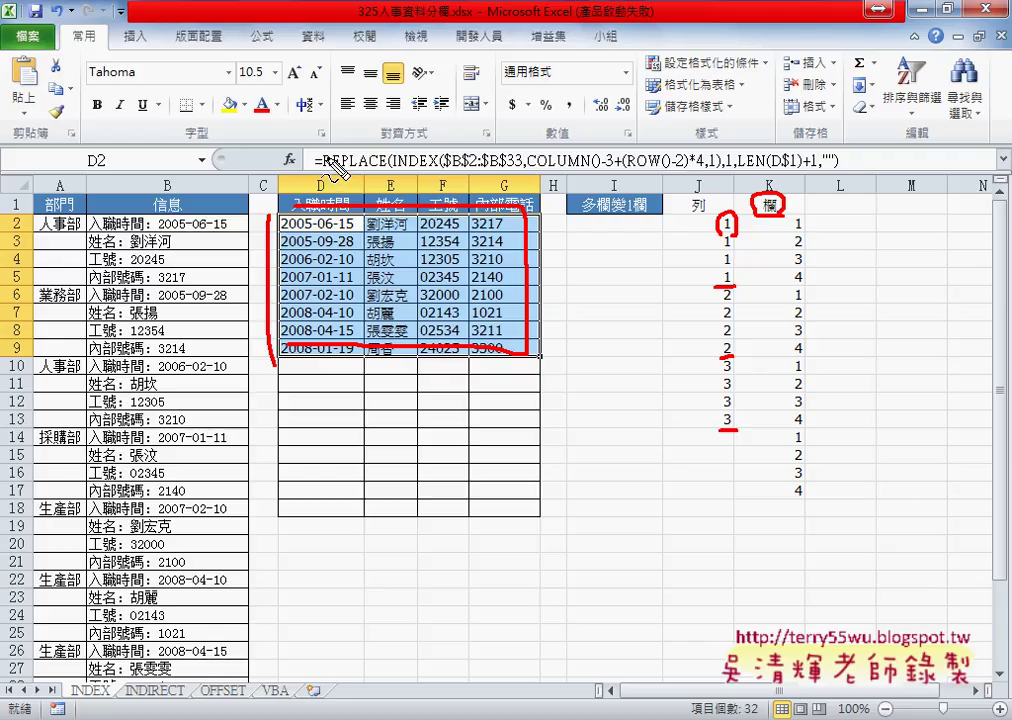
# Mark the formula's start, brackets and $B$2 in red, then clear all annotations.
pyautogui.moveTo(325, 147); pyautogui.dragTo(324, 165)
pyautogui.moveTo(516, 142)
pyautogui.mouseDown()
pyautogui.moveTo(511, 165)
pyautogui.moveTo(531, 165)
pyautogui.mouseUp()
pyautogui.moveTo(430, 172); pyautogui.dragTo(486, 171)
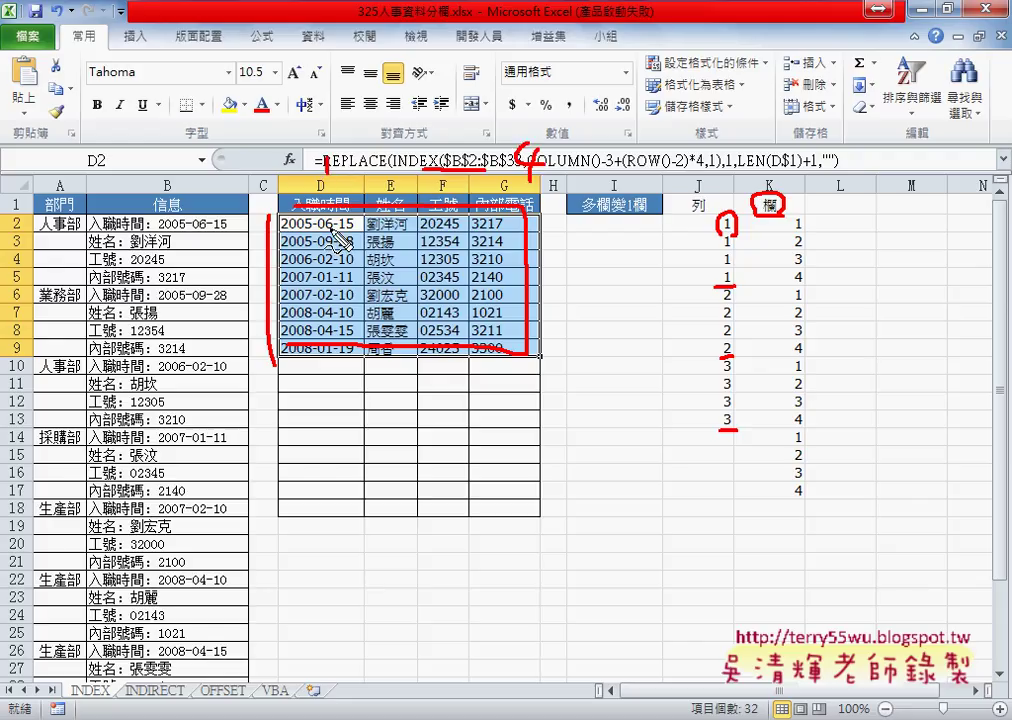
pyautogui.press('Escape')
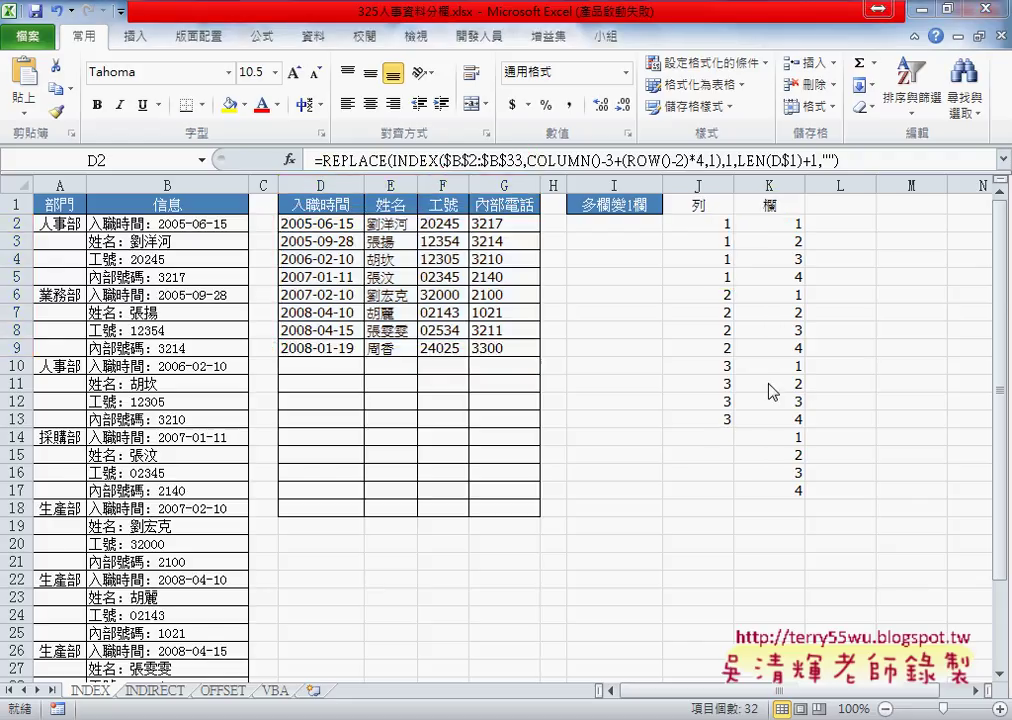
# Fill J14:J17 with the repeated value 4 instead of a counting series.
pyautogui.moveTo(710, 366); pyautogui.dragTo(716, 437)
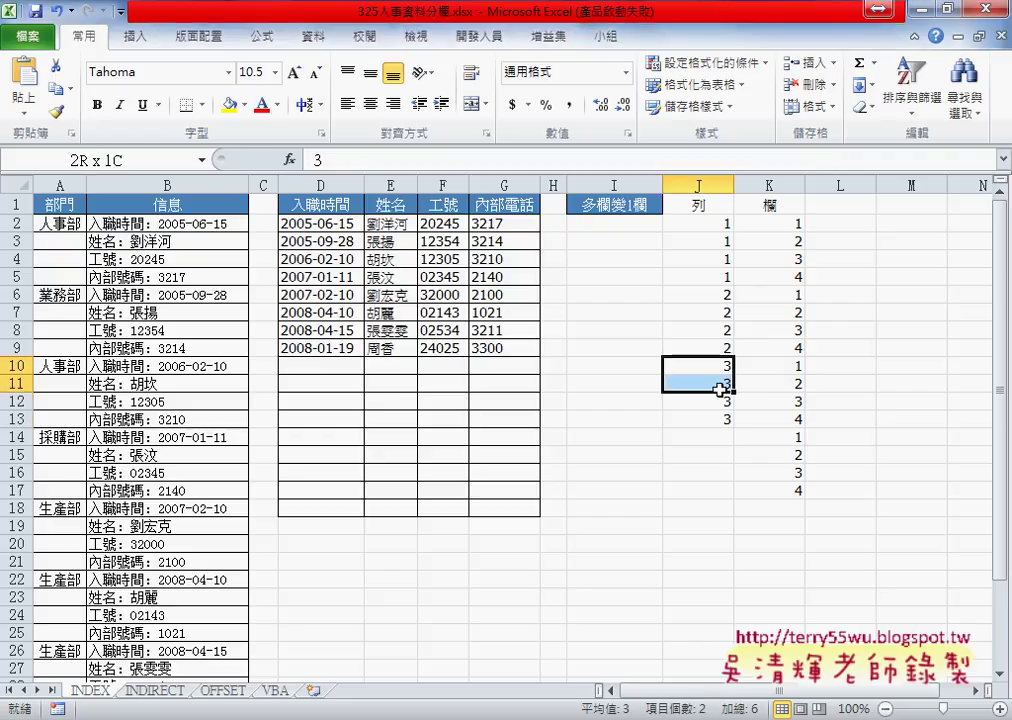
pyautogui.click(716, 437)
pyautogui.write('4')
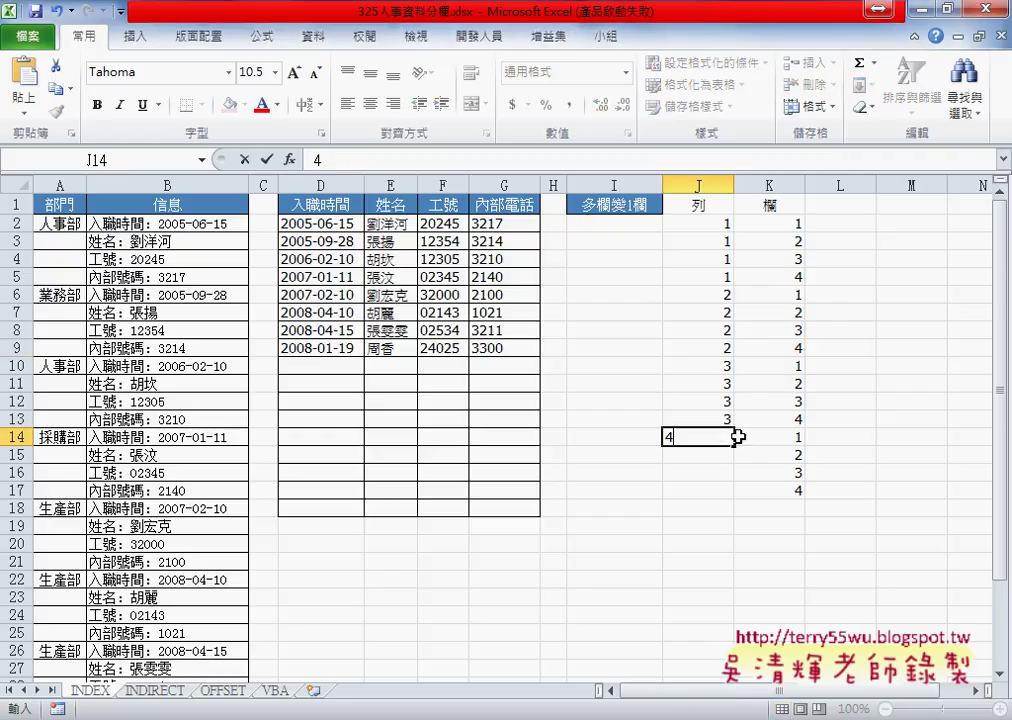
pyautogui.moveTo(736, 447); pyautogui.dragTo(739, 512)
pyautogui.hotkey('ctrl', 'z')
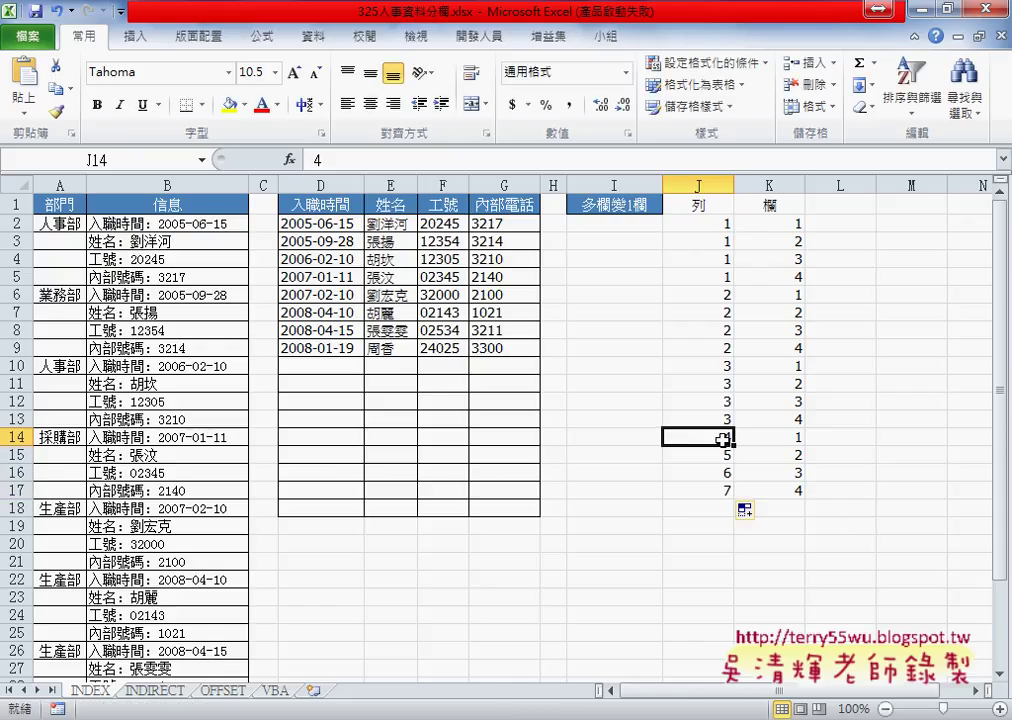
pyautogui.moveTo(735, 446); pyautogui.dragTo(736, 499)
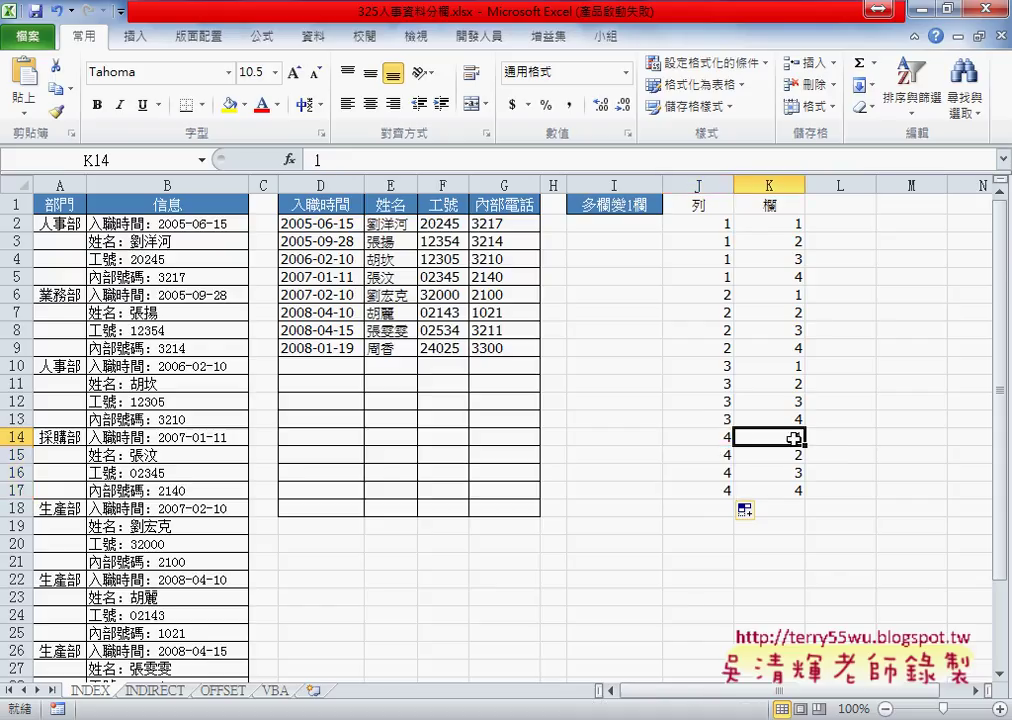
# Copy the 1–4 block from K14:K17 into K18, K22, K26 and K30.
pyautogui.moveTo(768, 437); pyautogui.dragTo(768, 490)
pyautogui.scroll(-2, 877, 481)
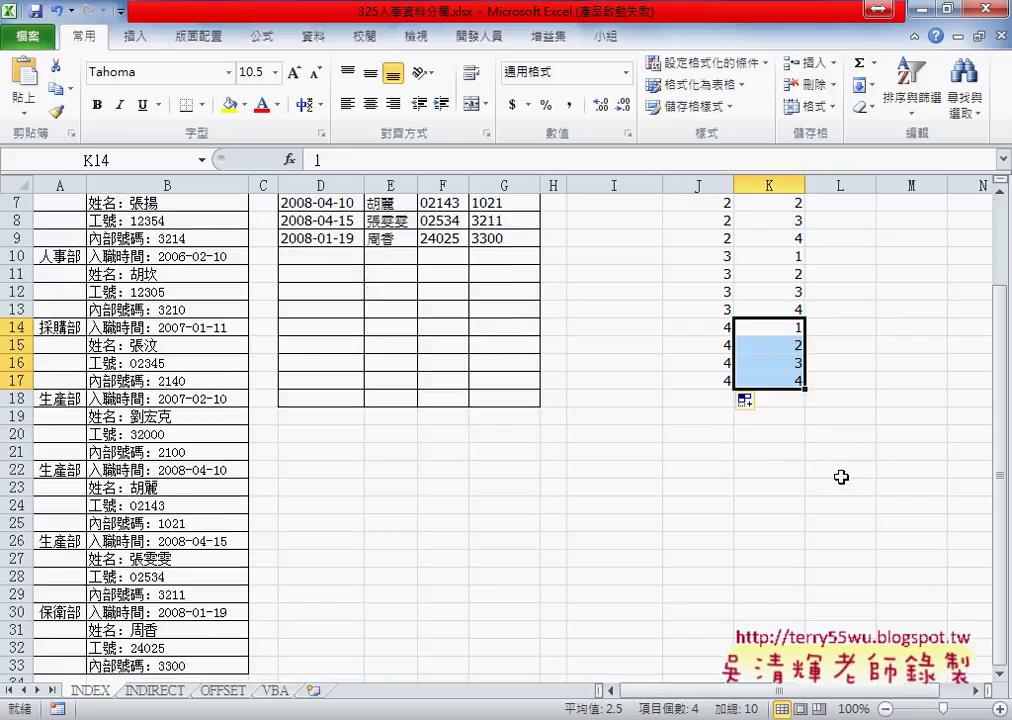
pyautogui.hotkey('ctrl', 'c')
pyautogui.click(772, 415)
pyautogui.click(788, 399)
pyautogui.hotkey('ctrl', 'v')
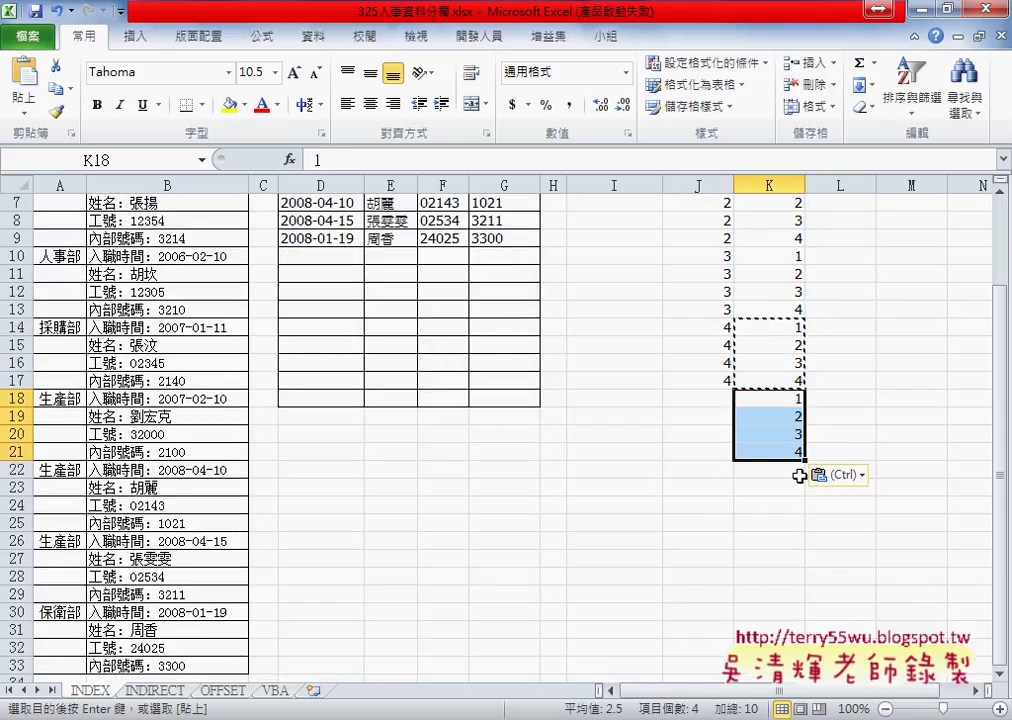
pyautogui.click(775, 470)
pyautogui.hotkey('ctrl', 'v')
pyautogui.click(783, 541)
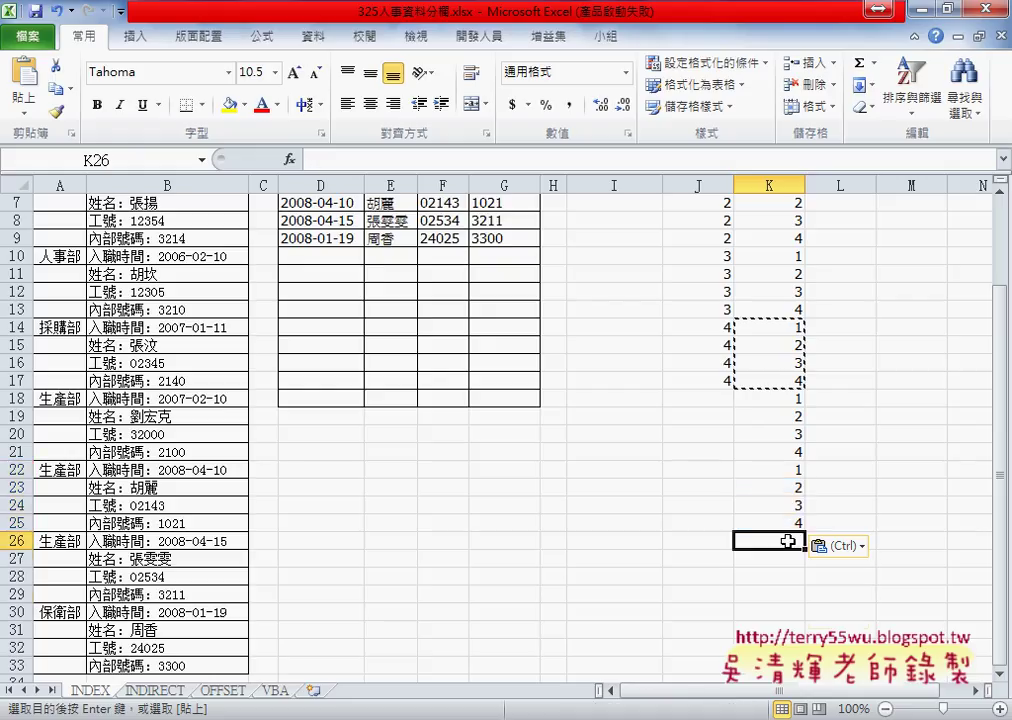
pyautogui.hotkey('ctrl', 'v')
pyautogui.click(783, 611)
pyautogui.hotkey('ctrl', 'v')
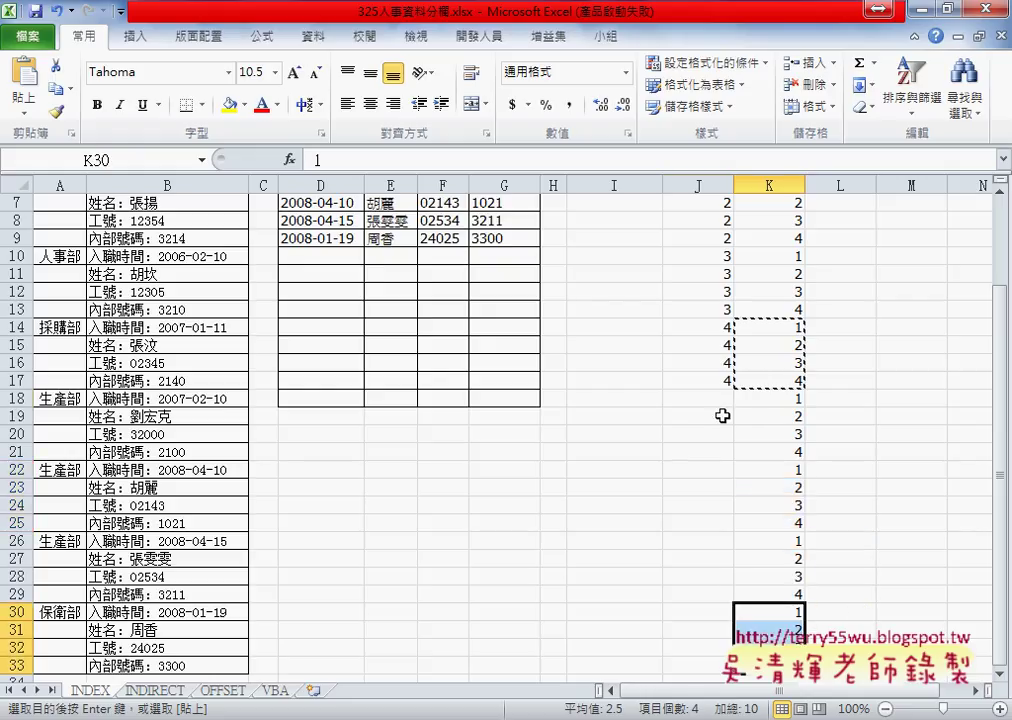
# Enter 5, 6, 7 and 8 in J18, J22, J26 and J30, each filling four rows.
pyautogui.click(710, 399)
pyautogui.write('5')
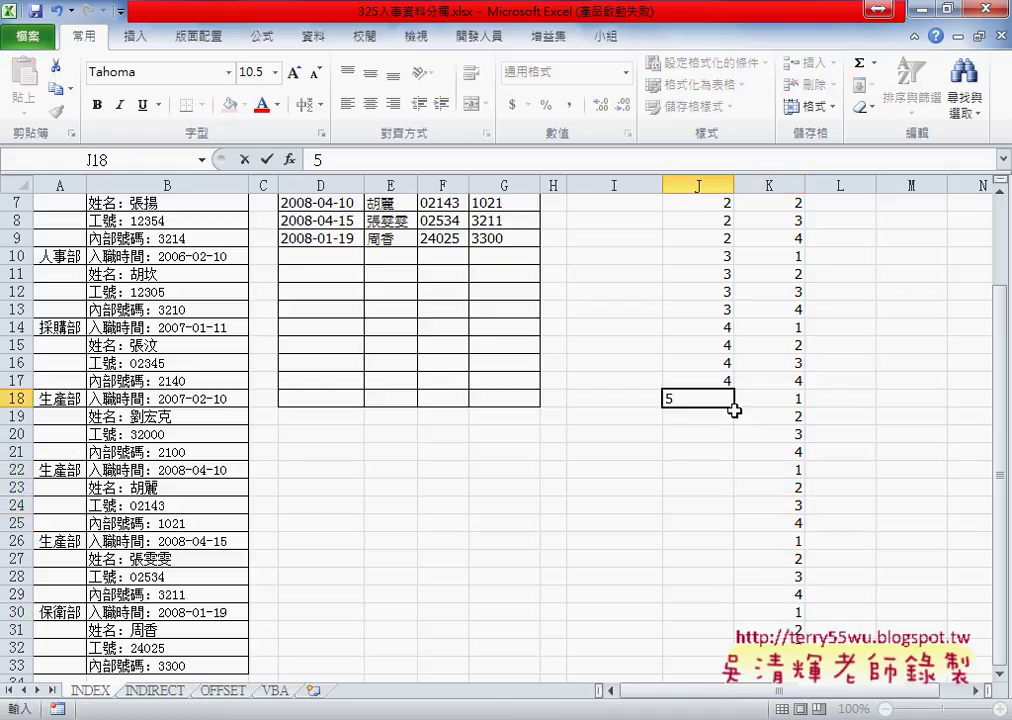
pyautogui.moveTo(734, 407); pyautogui.dragTo(729, 542)
pyautogui.click(727, 470)
pyautogui.write('6')
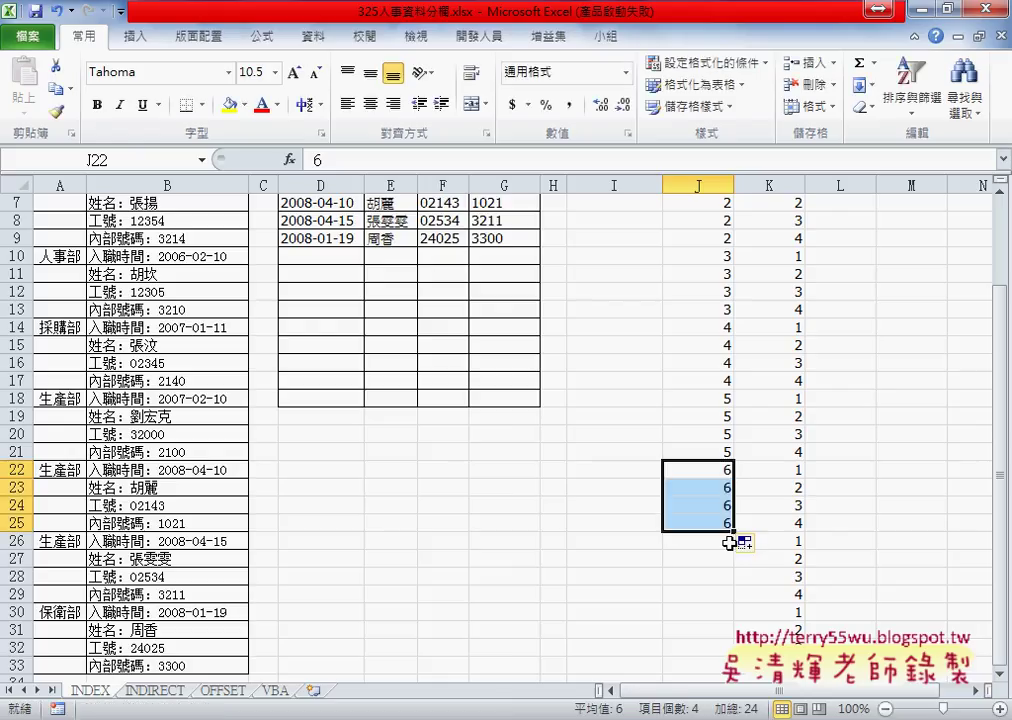
pyautogui.click(729, 542)
pyautogui.write('7')
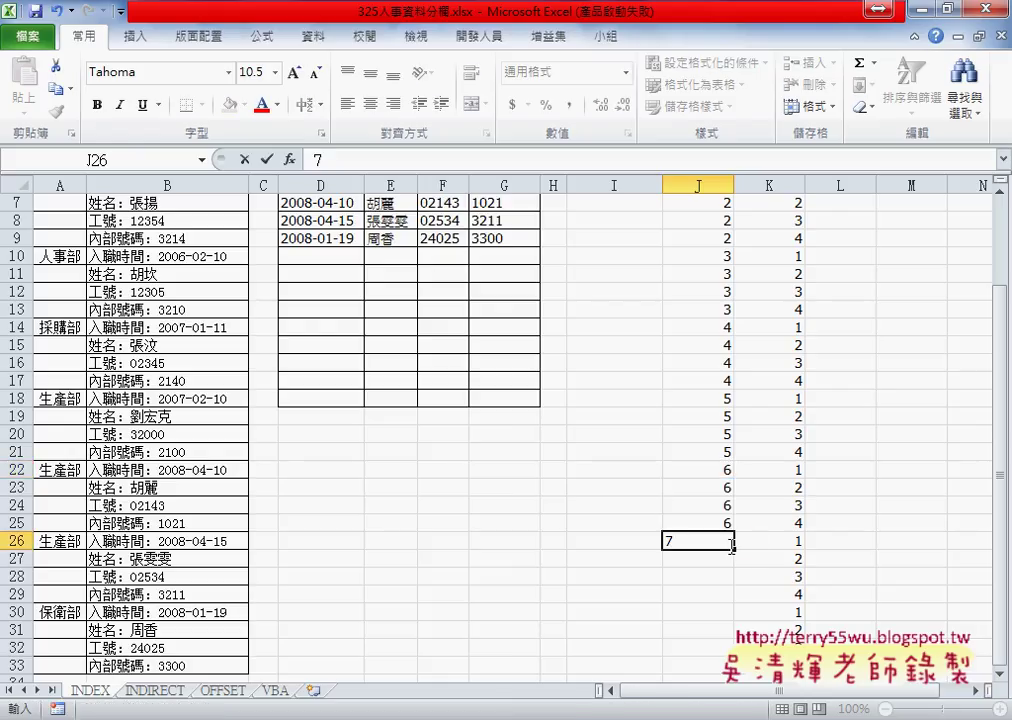
pyautogui.moveTo(732, 548); pyautogui.dragTo(729, 601)
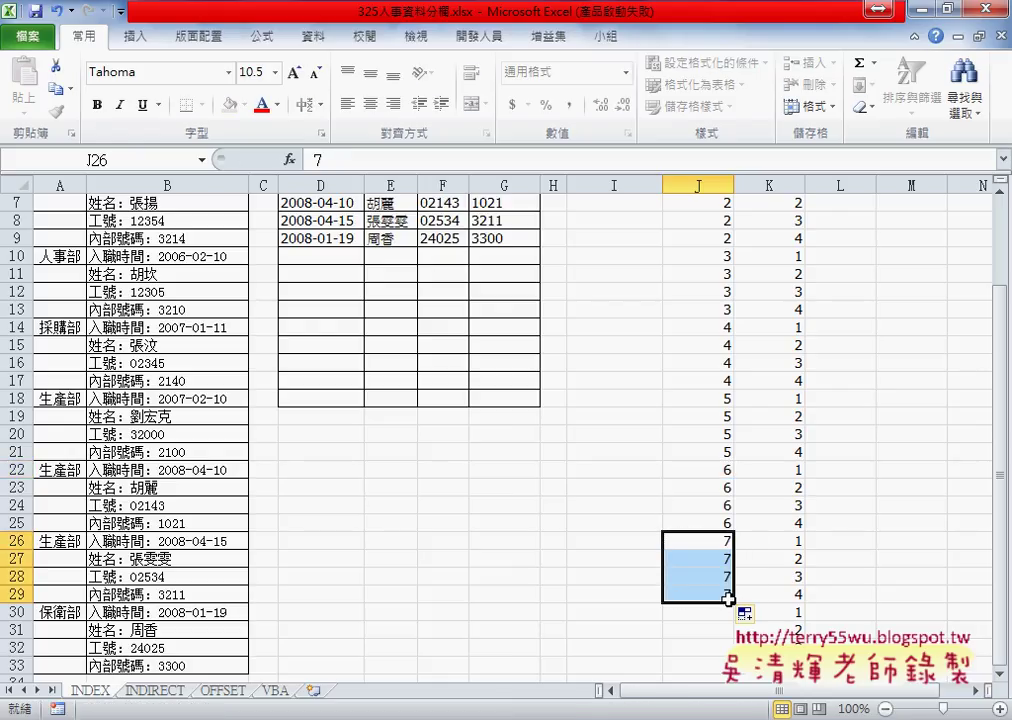
pyautogui.click(723, 611)
pyautogui.write('8')
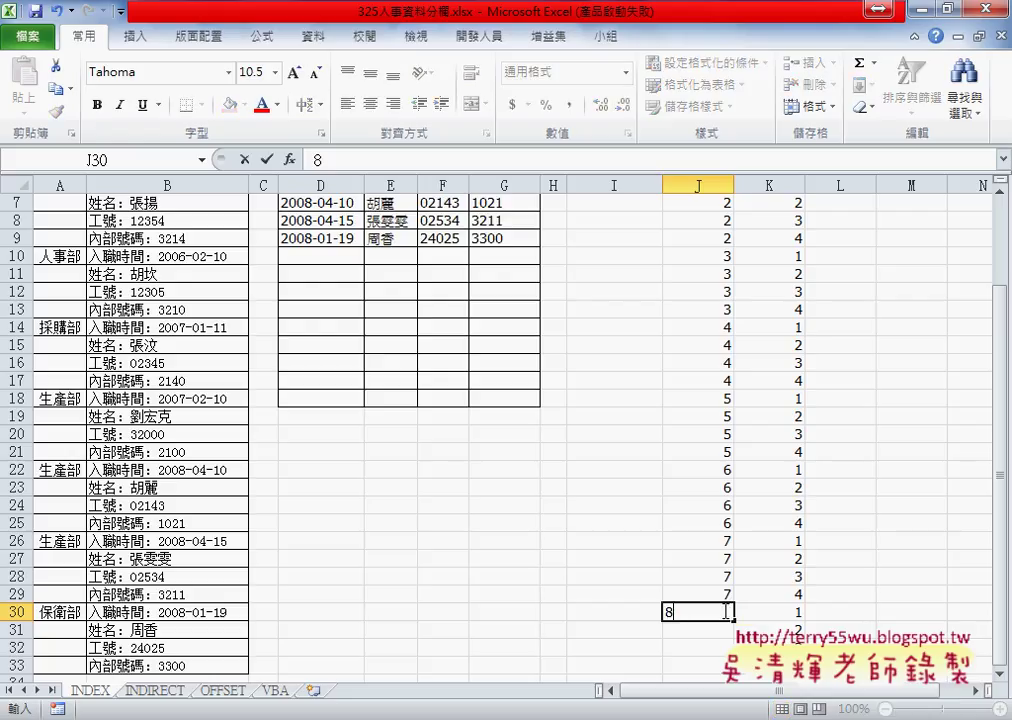
pyautogui.moveTo(733, 619); pyautogui.dragTo(733, 668)
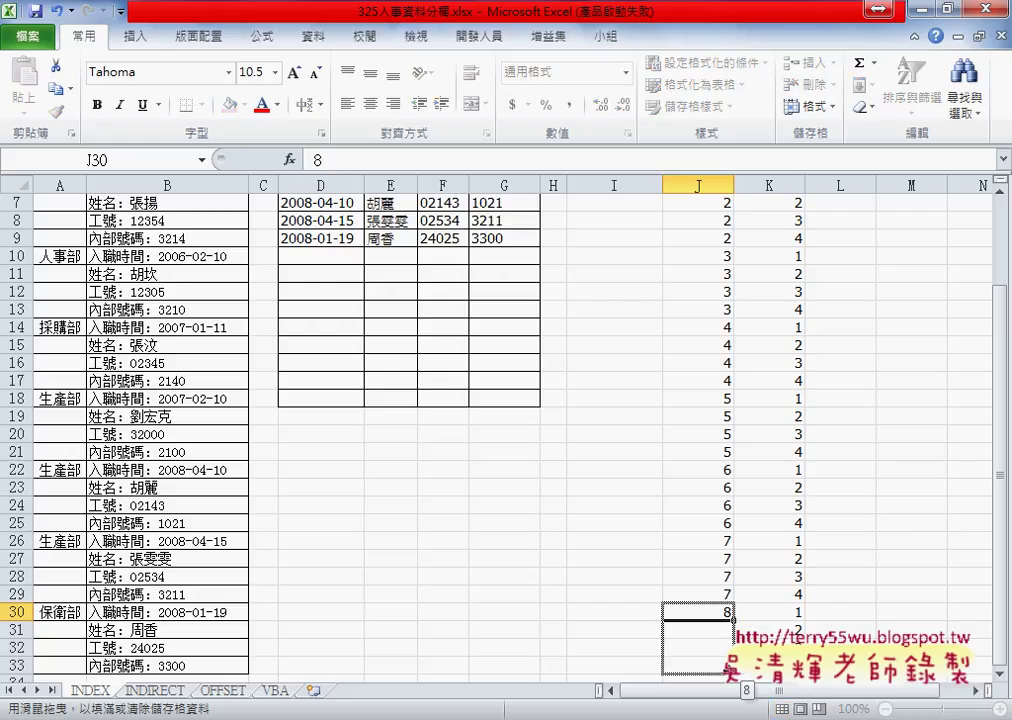
pyautogui.scroll(1, 745, 501)
pyautogui.scroll(1, 745, 501)
# Insert the INDEX function into I2 from the Lookup & Reference category.
pyautogui.click(652, 225)
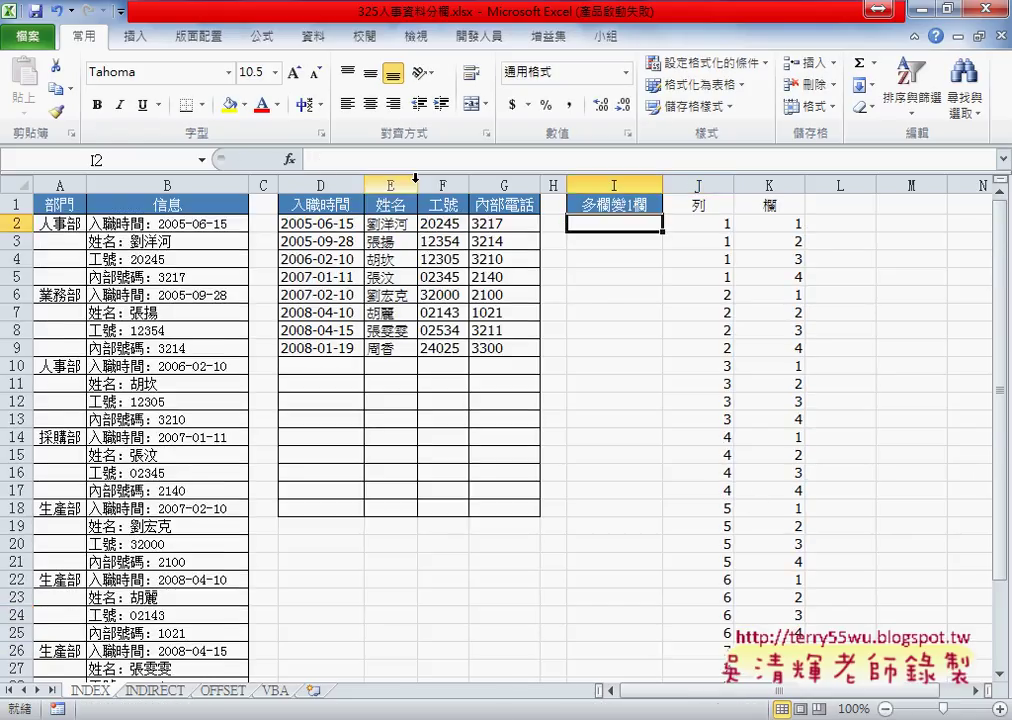
pyautogui.click(289, 159)
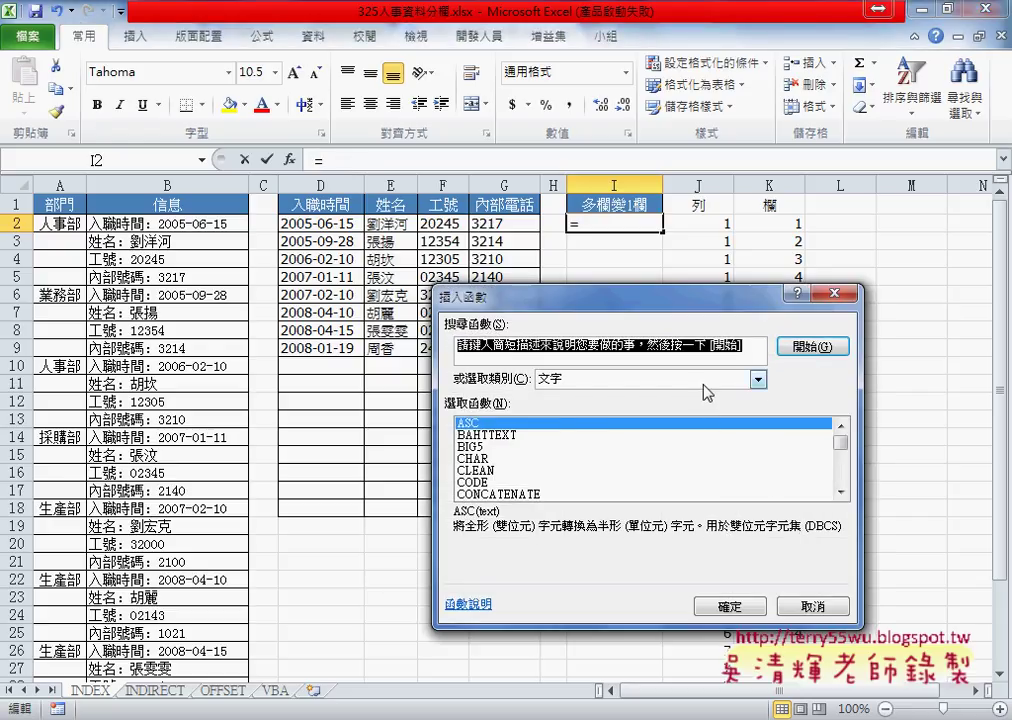
pyautogui.click(704, 385)
pyautogui.click(691, 470)
pyautogui.moveTo(842, 446); pyautogui.dragTo(841, 465)
pyautogui.click(509, 436)
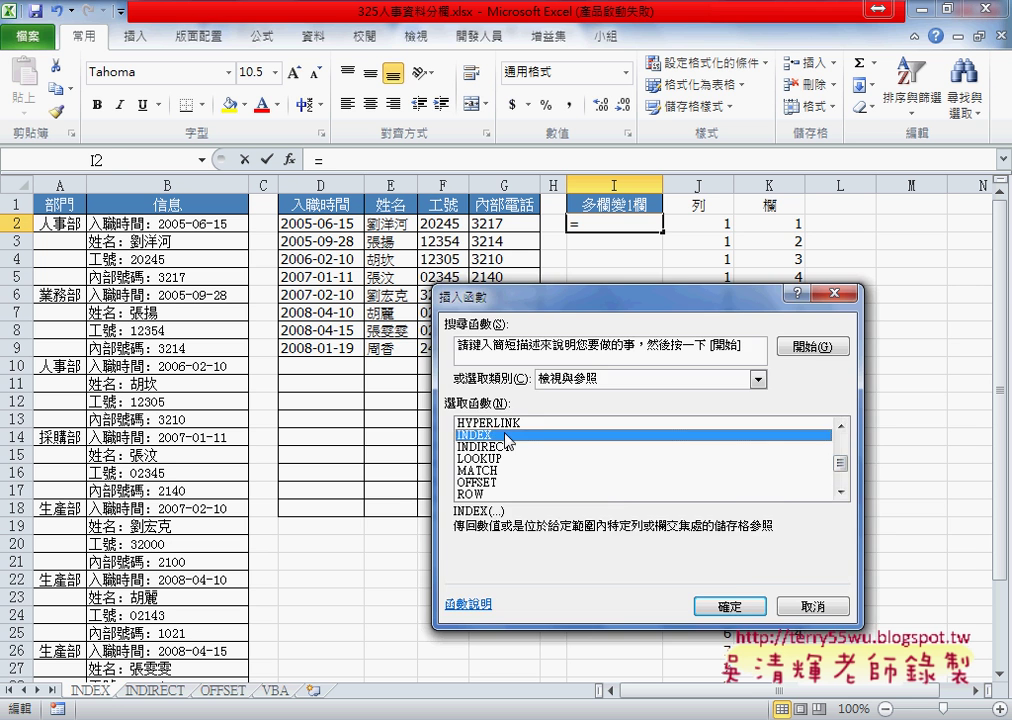
pyautogui.doubleClick(509, 440)
pyautogui.press('Return')
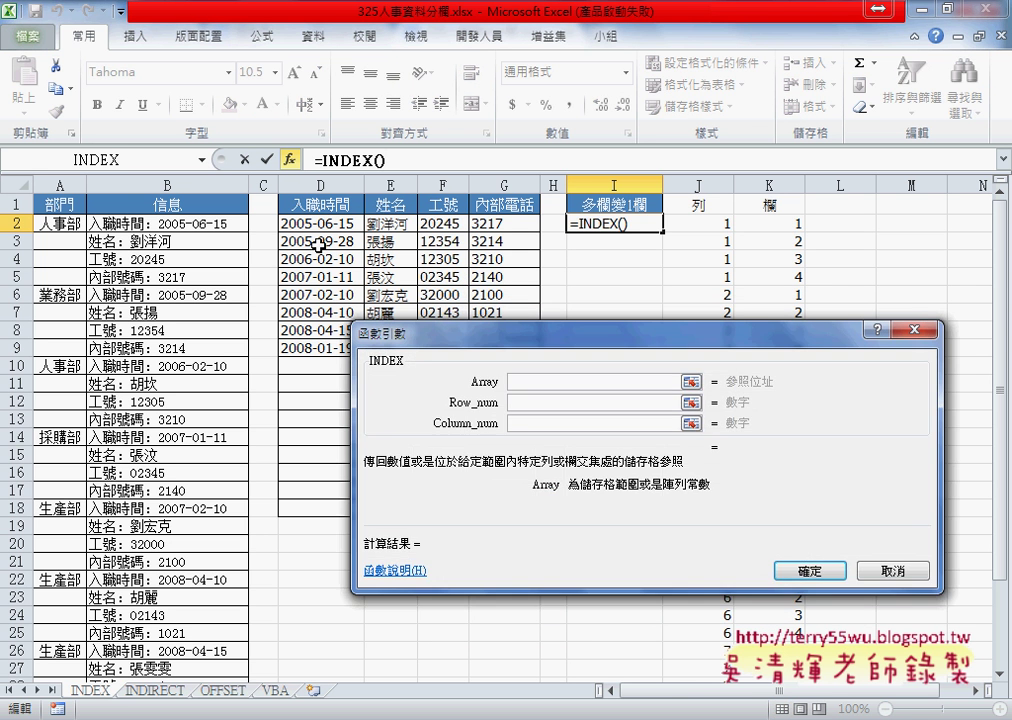
# Give INDEX array $D$2:$G$9, row J2 and column K2, then fill it down to I33.
pyautogui.moveTo(312, 224)
pyautogui.mouseDown()
pyautogui.moveTo(522, 347)
pyautogui.moveTo(282, 408)
pyautogui.mouseUp()
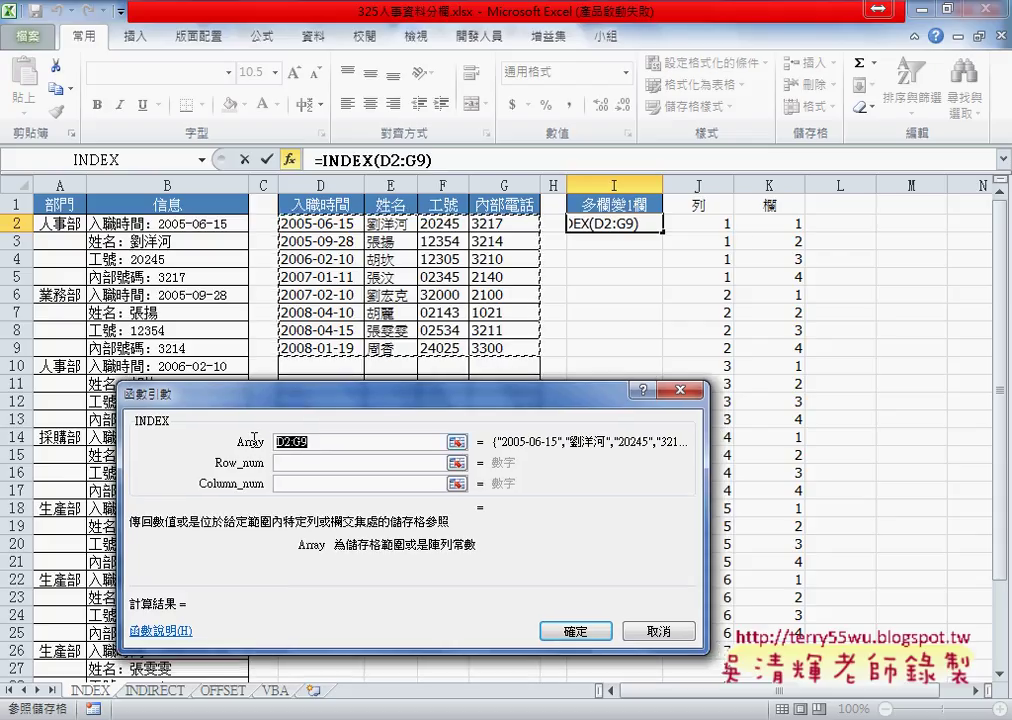
pyautogui.press('F4')
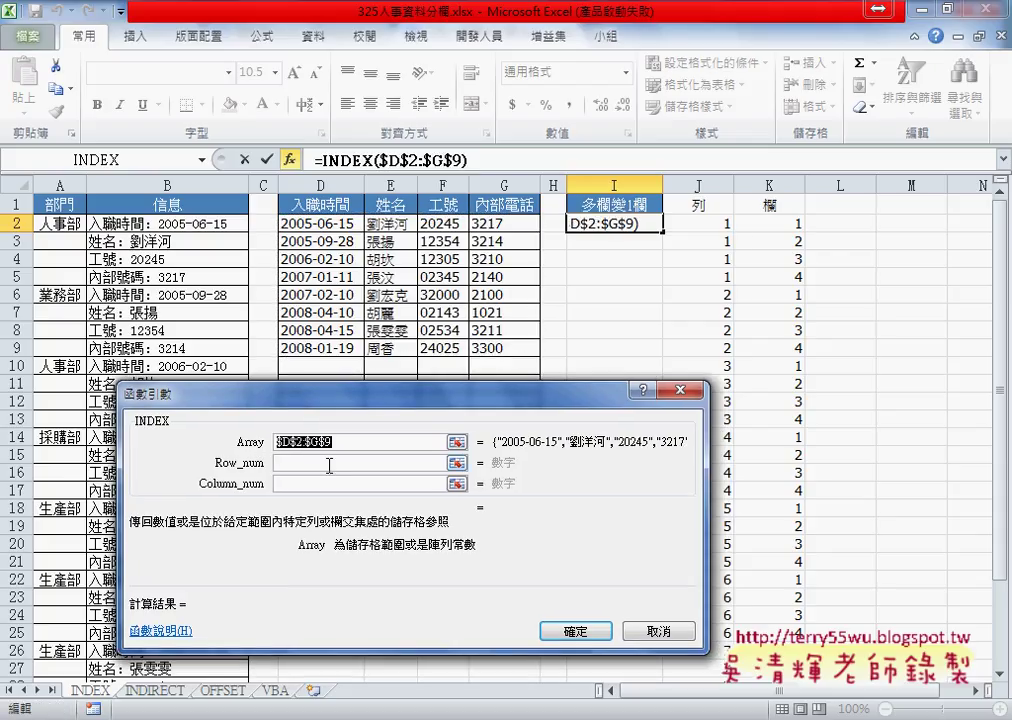
pyautogui.press('Tab')
pyautogui.click(707, 226)
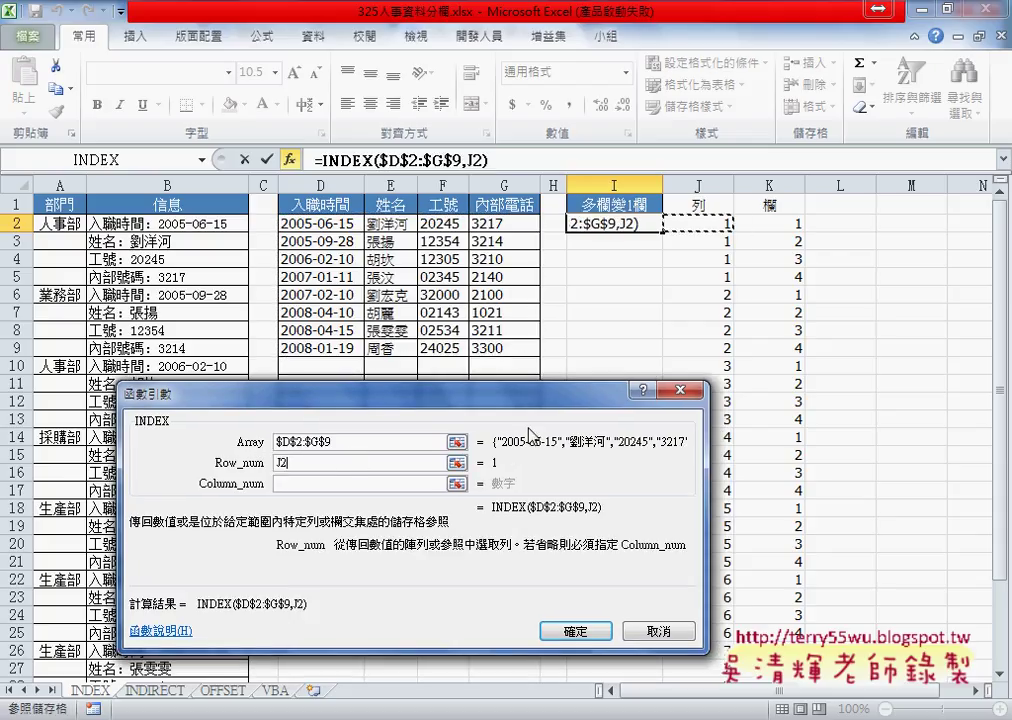
pyautogui.click(316, 483)
pyautogui.click(777, 231)
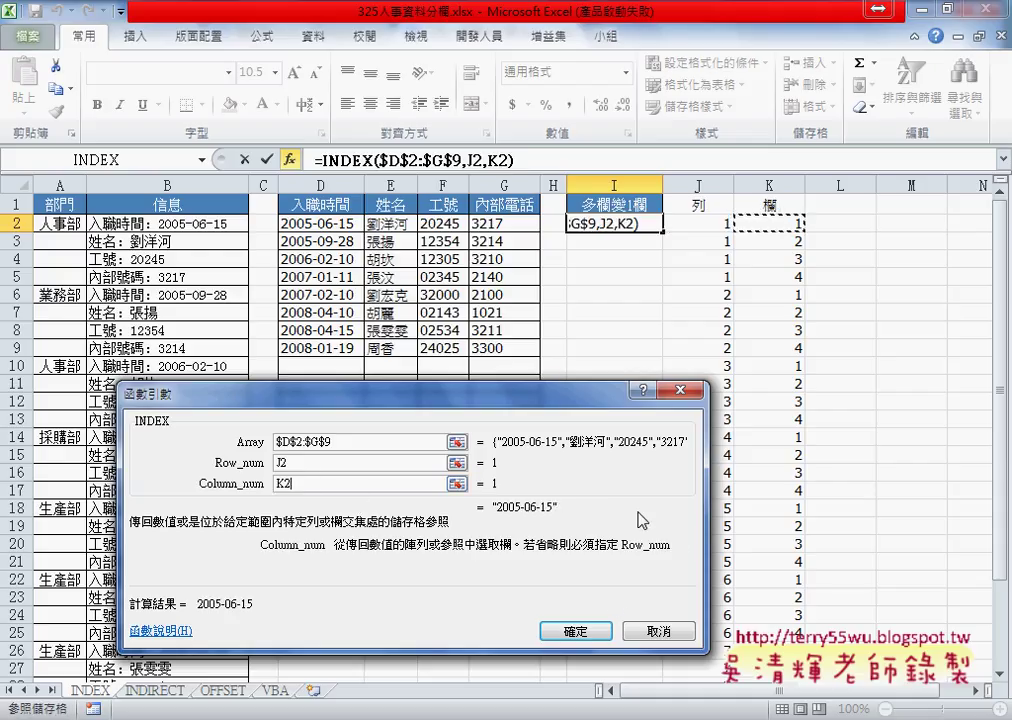
pyautogui.click(596, 634)
pyautogui.moveTo(662, 231)
pyautogui.mouseDown()
pyautogui.moveTo(675, 716)
pyautogui.moveTo(674, 655)
pyautogui.mouseUp()
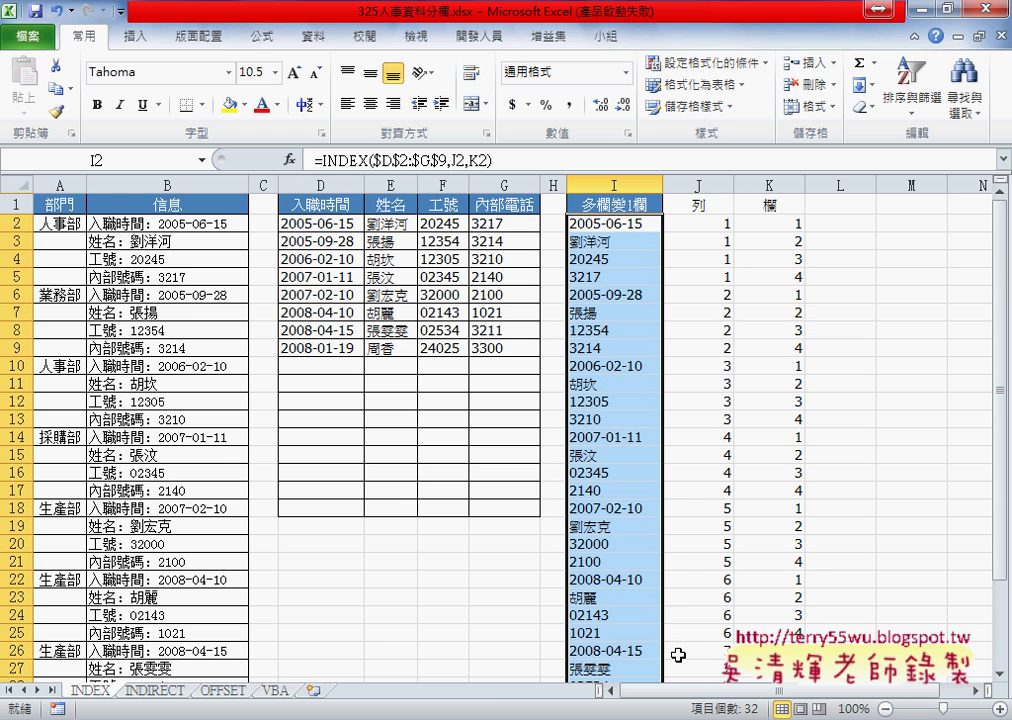
pyautogui.click(609, 229)
pyautogui.press('Down')
pyautogui.press('Down')
pyautogui.press('Down')
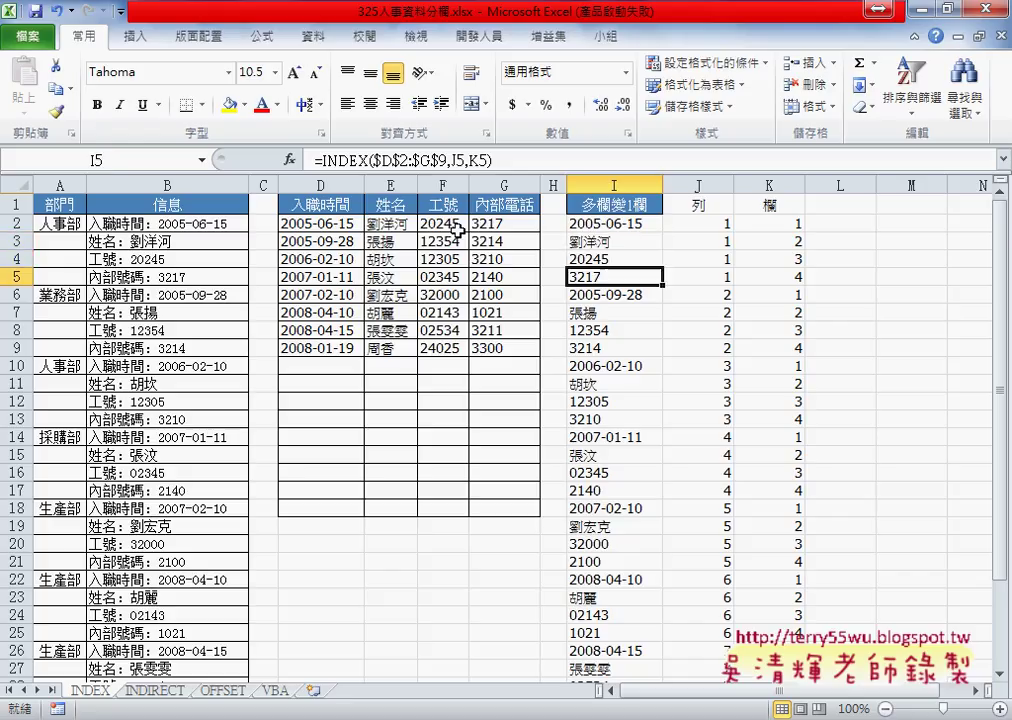
pyautogui.moveTo(334, 222); pyautogui.dragTo(533, 222)
pyautogui.moveTo(605, 222); pyautogui.dragTo(606, 281)
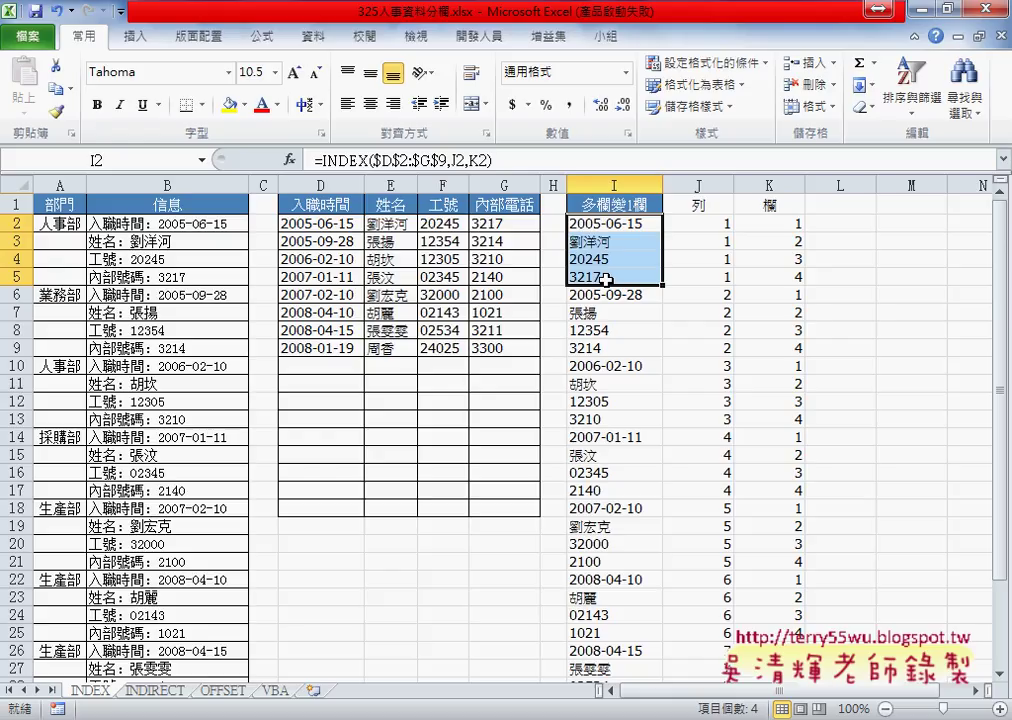
pyautogui.moveTo(700, 186)
pyautogui.mouseDown()
pyautogui.moveTo(680, 186)
pyautogui.moveTo(783, 185)
pyautogui.mouseUp()
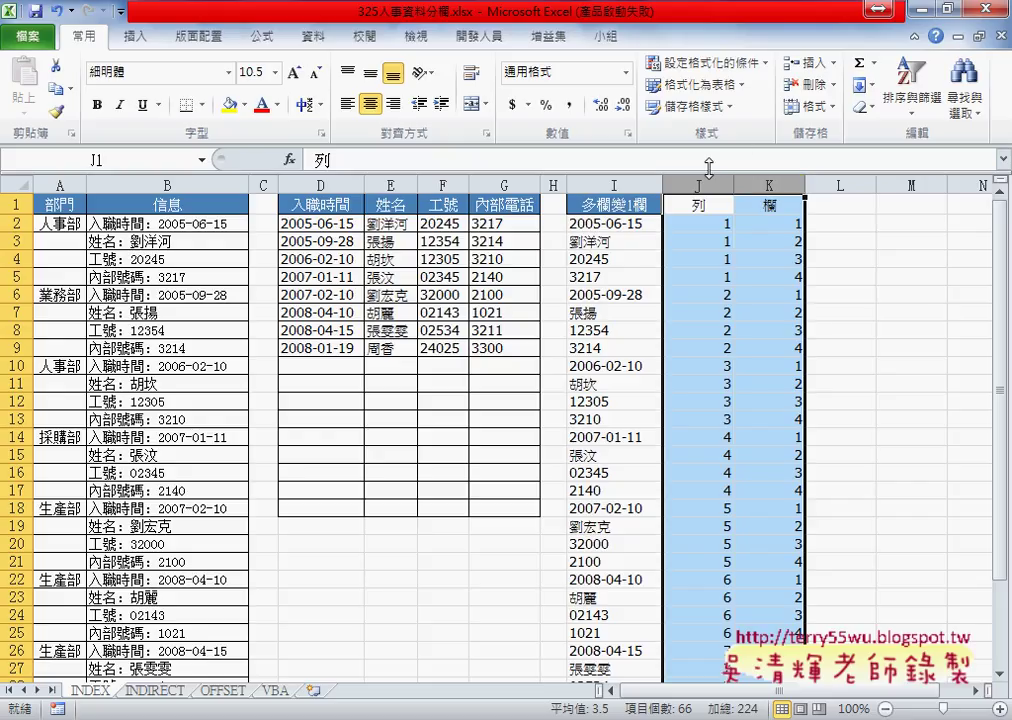
# Hide helper columns J and K, then undo to bring them back.
pyautogui.rightClick(711, 186)
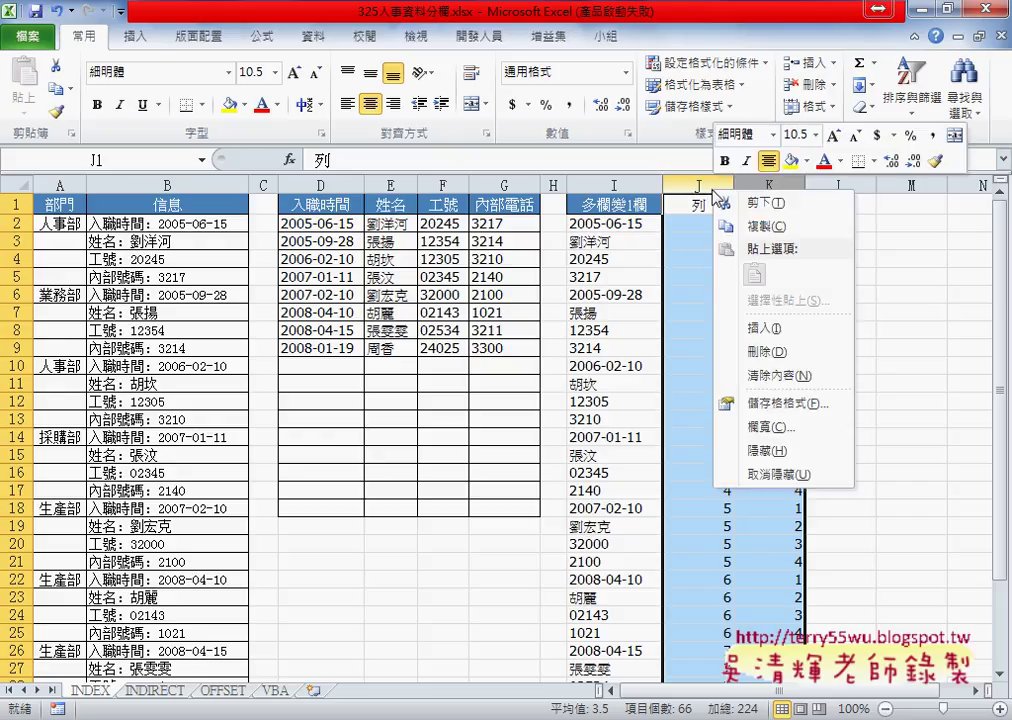
pyautogui.click(778, 474)
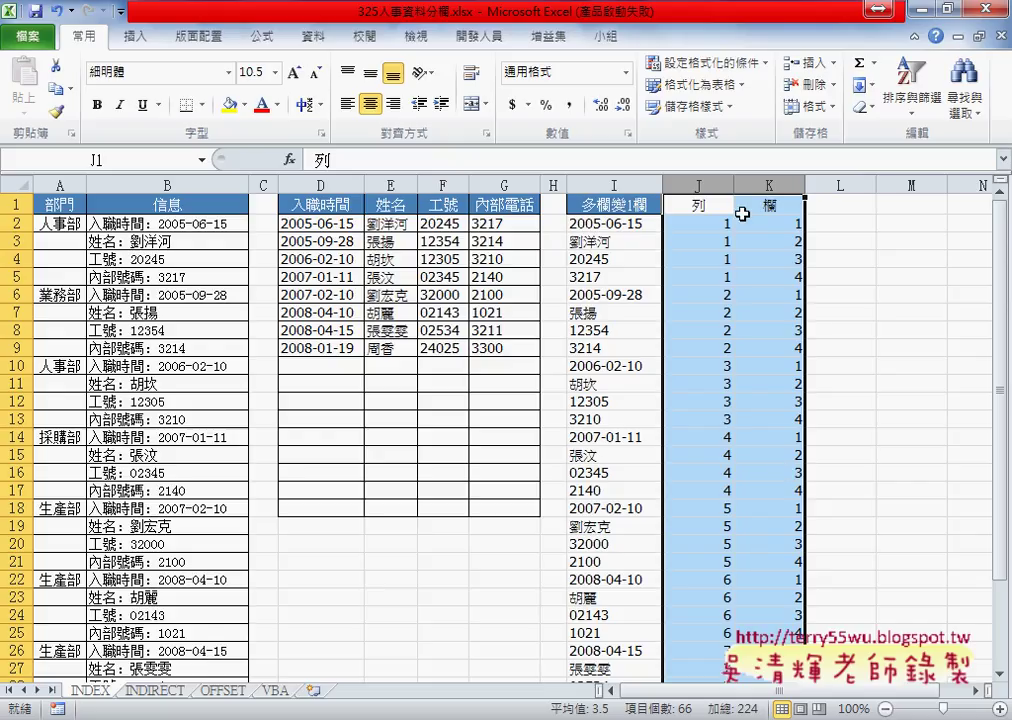
pyautogui.rightClick(713, 186)
pyautogui.click(764, 455)
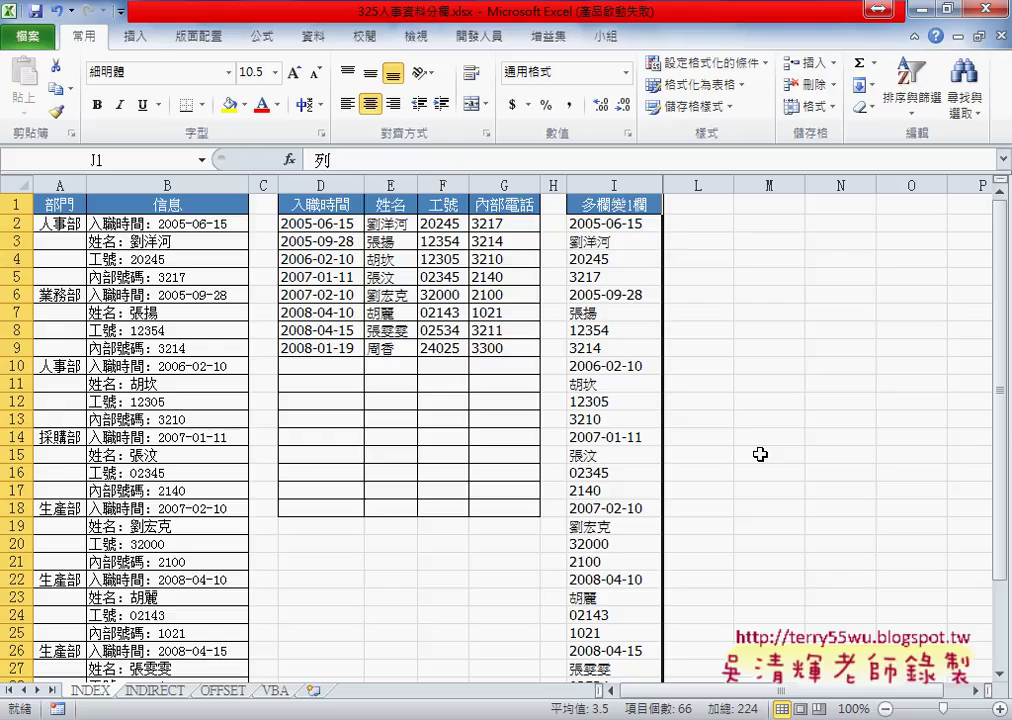
pyautogui.hotkey('ctrl', 'z')
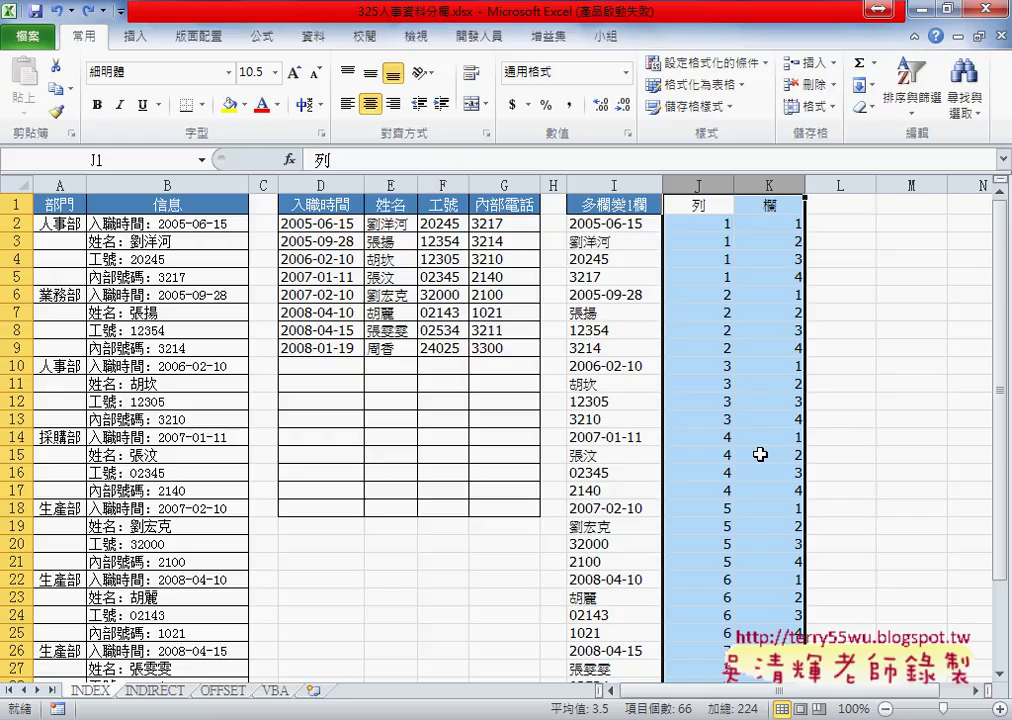
# Select column J from J2 down to the last data row.
pyautogui.click(713, 222)
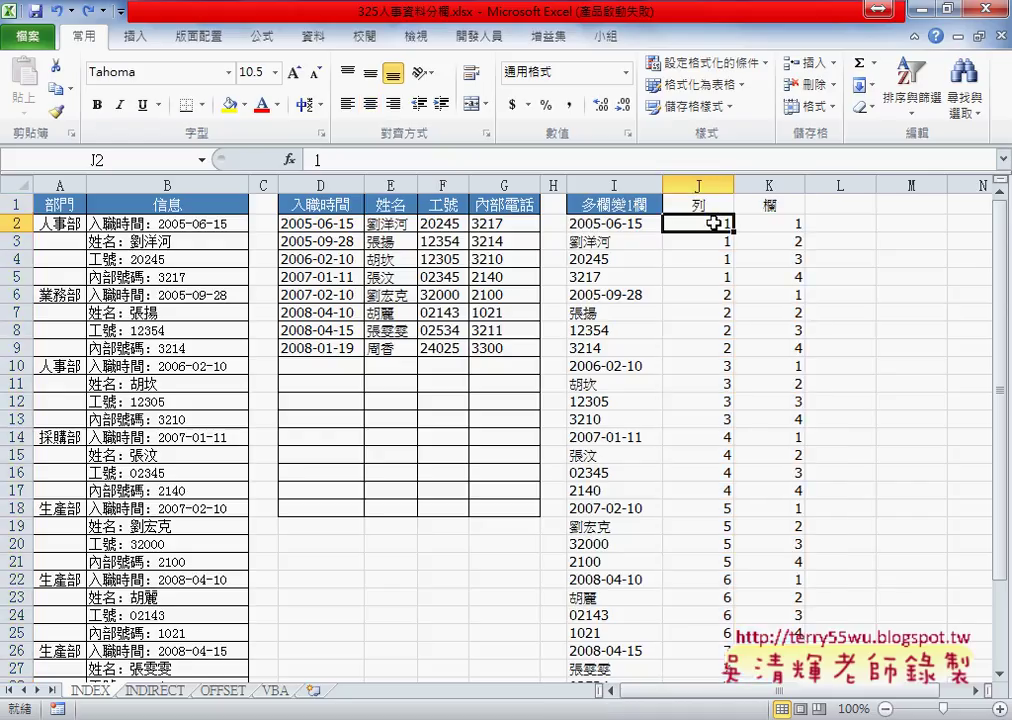
pyautogui.press('Right')
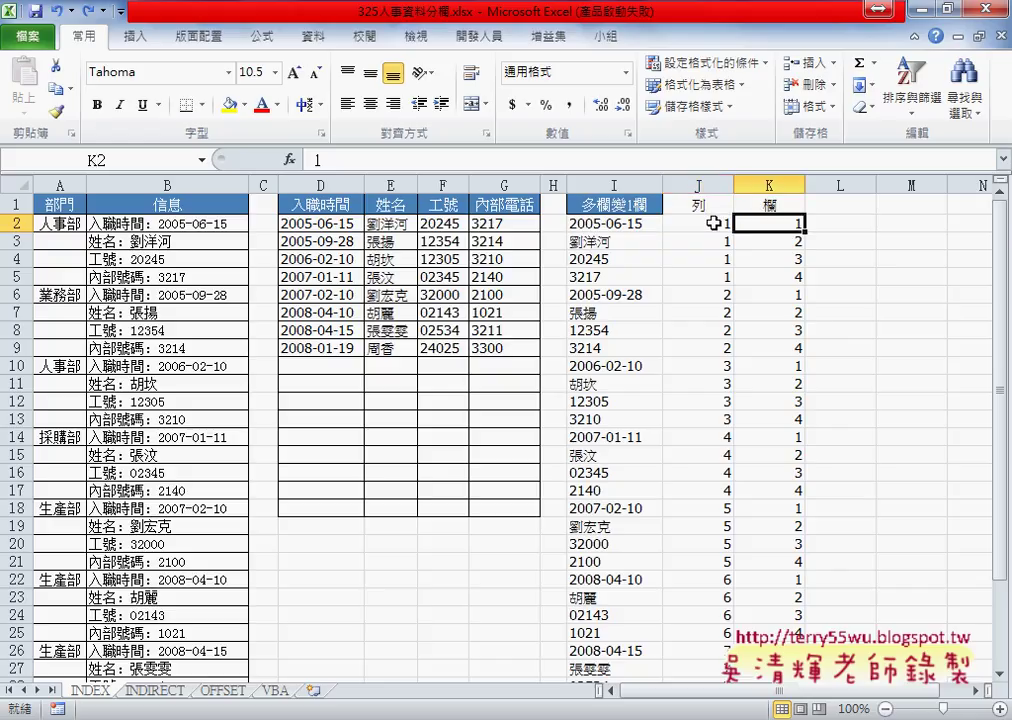
pyautogui.press('Left')
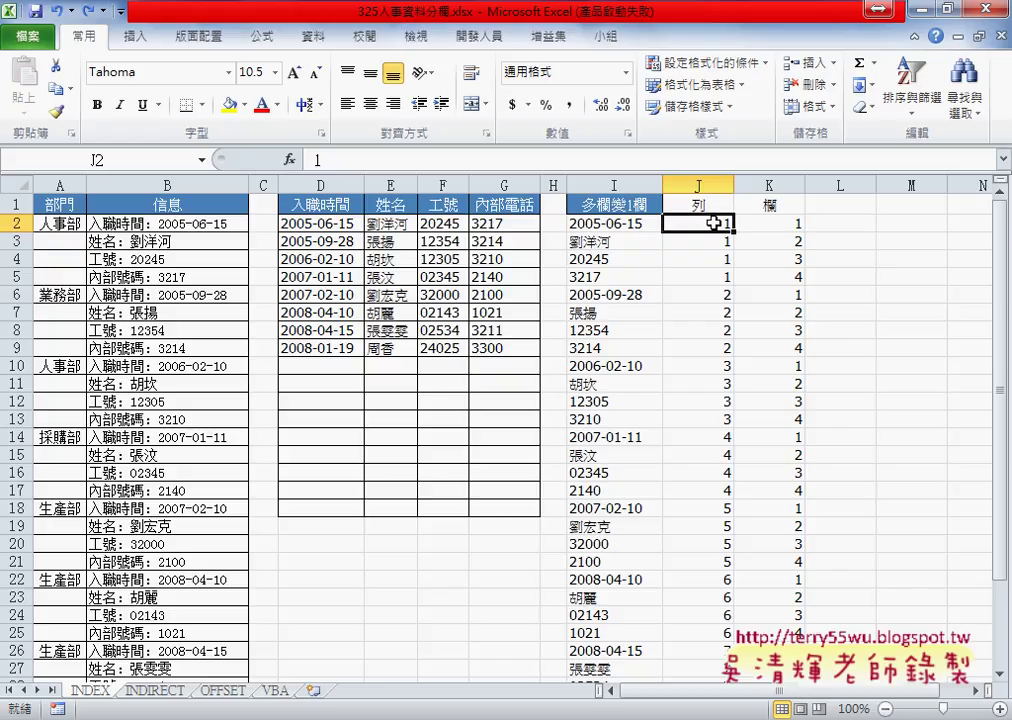
pyautogui.hotkey('ctrl', 'shift', 'Down')
# Delete column J's row numbers and enter =ROW() in J2, which returns 2.
pyautogui.press('Delete')
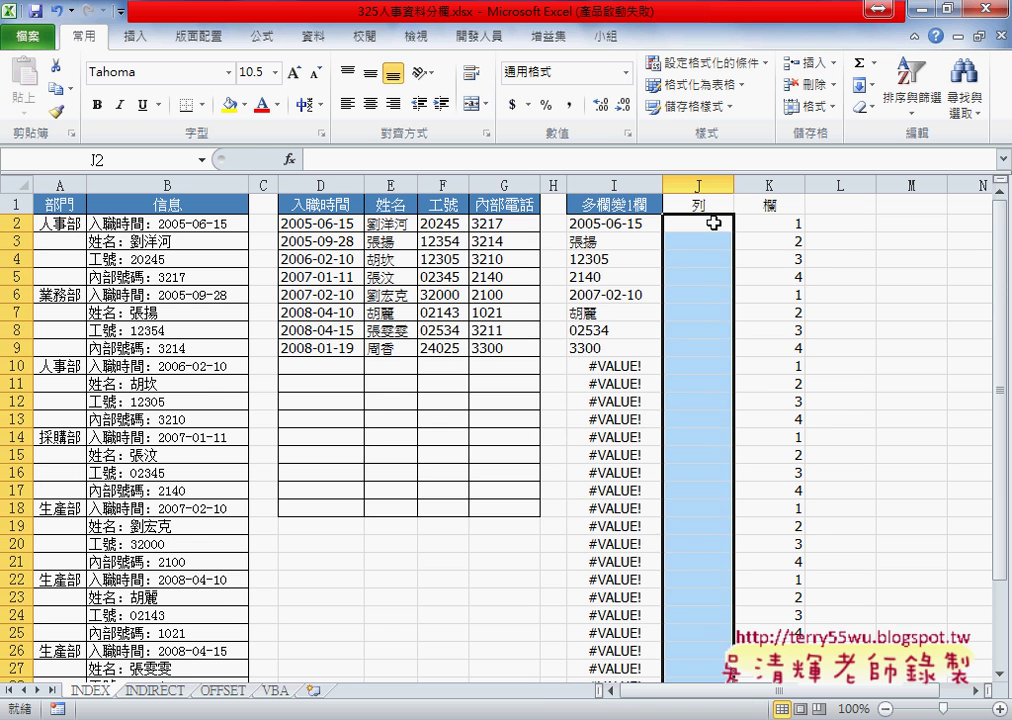
pyautogui.click(713, 222)
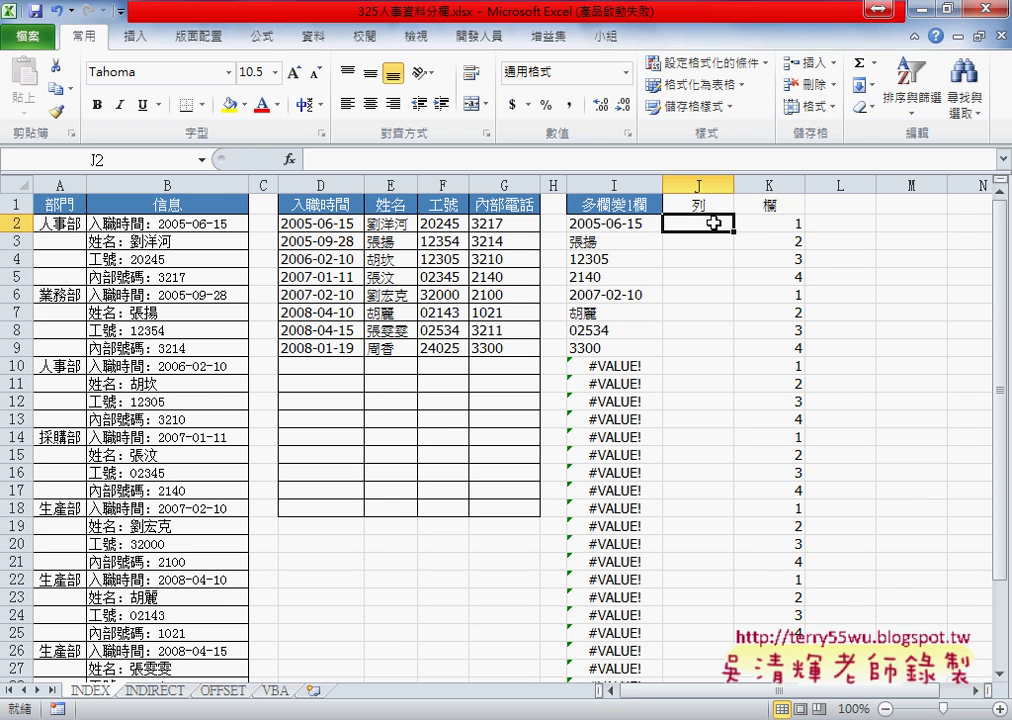
pyautogui.click(289, 159)
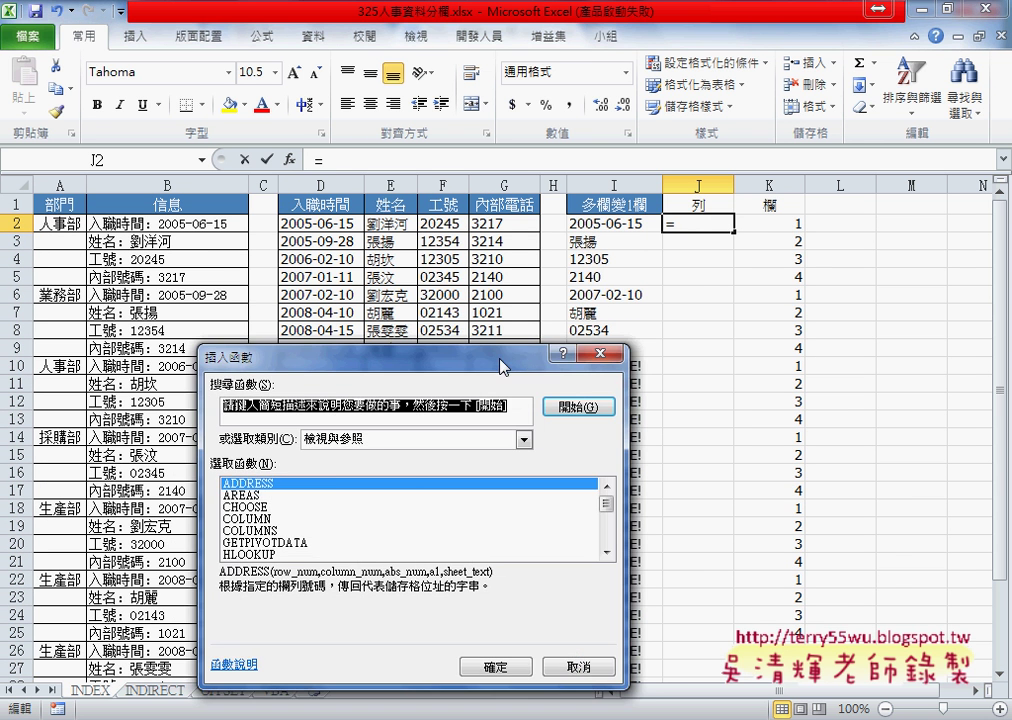
pyautogui.moveTo(503, 368); pyautogui.dragTo(566, 247)
pyautogui.moveTo(669, 385); pyautogui.dragTo(670, 402)
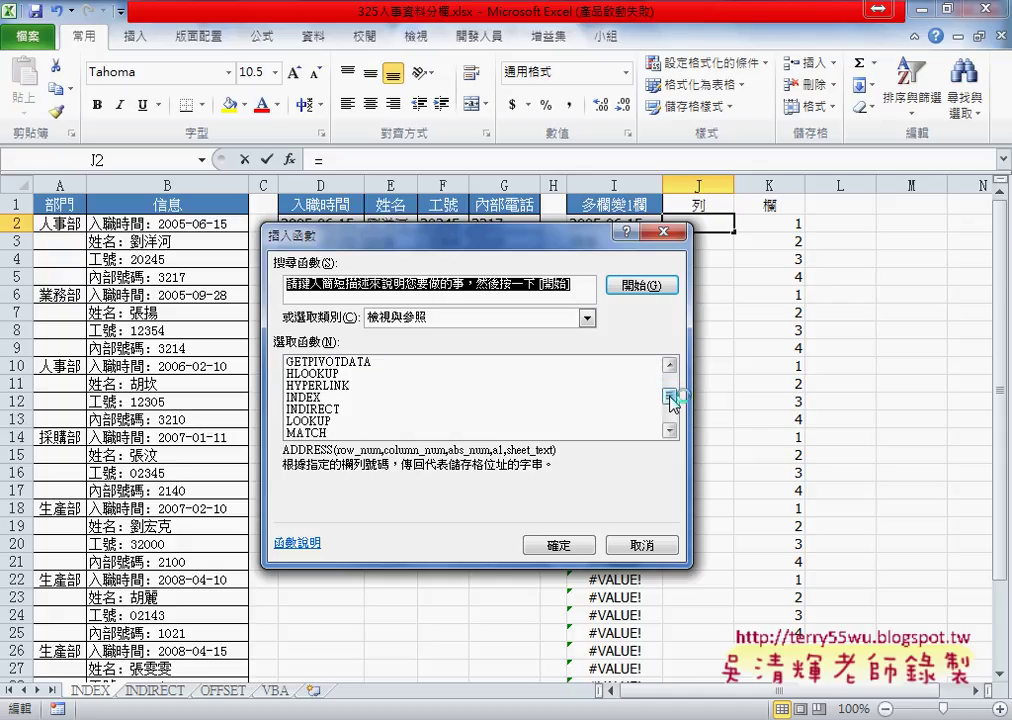
pyautogui.moveTo(670, 402); pyautogui.dragTo(670, 409)
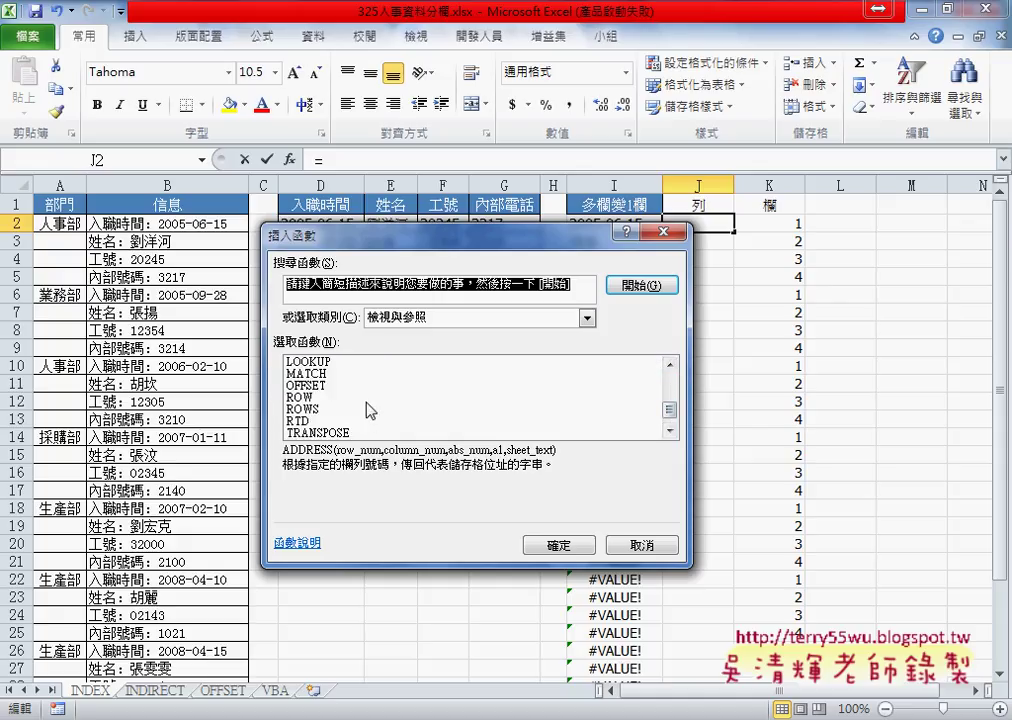
pyautogui.click(300, 397)
pyautogui.click(558, 545)
pyautogui.click(630, 483)
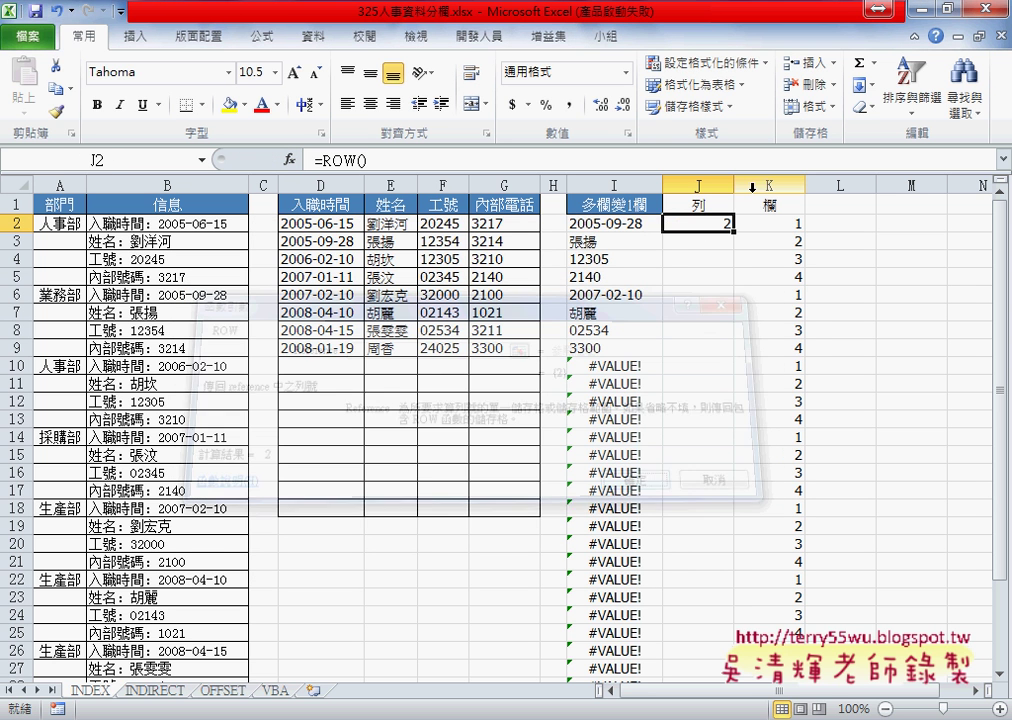
# Edit J2 to take INT of ROW() minus 2 divided by 4.
pyautogui.click(410, 162)
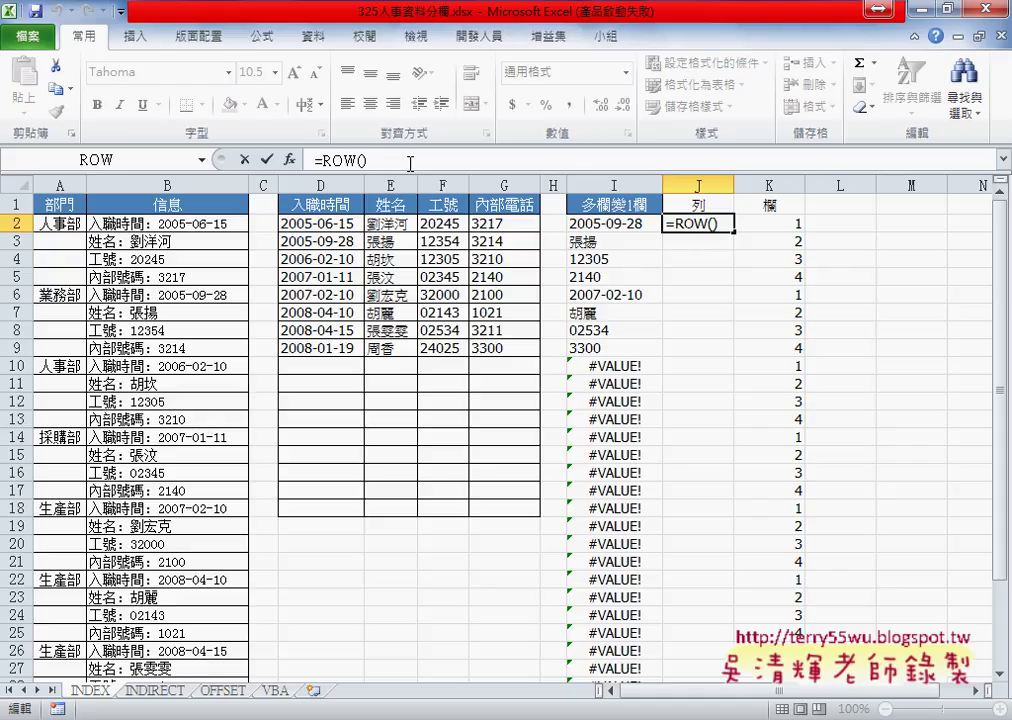
pyautogui.write('-2')
pyautogui.click(317, 160)
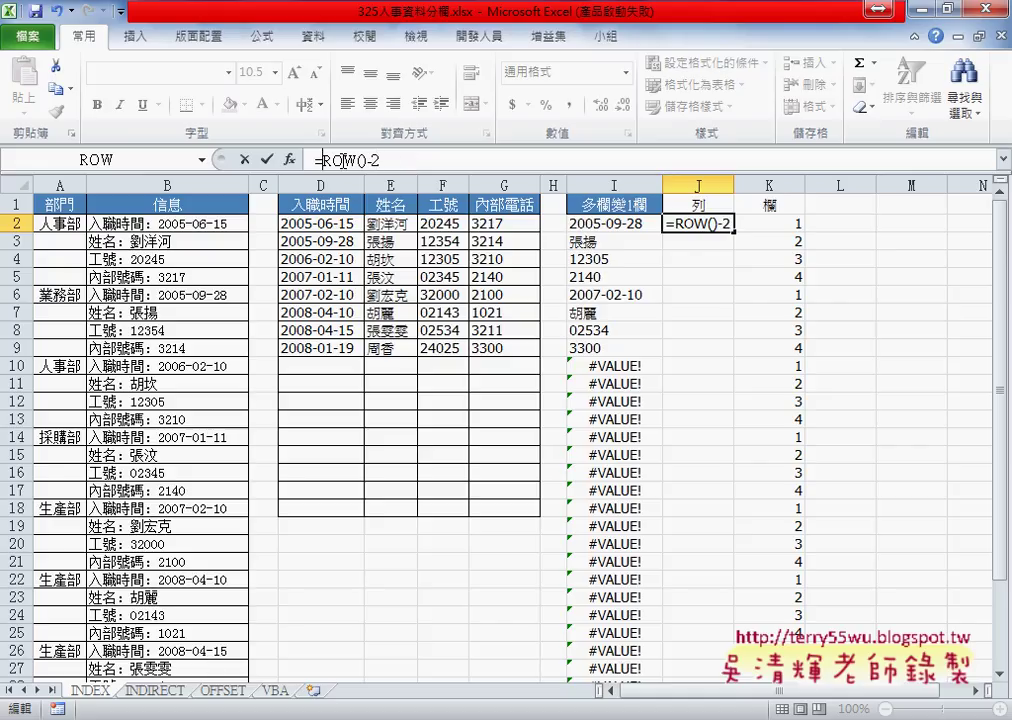
pyautogui.write('int')
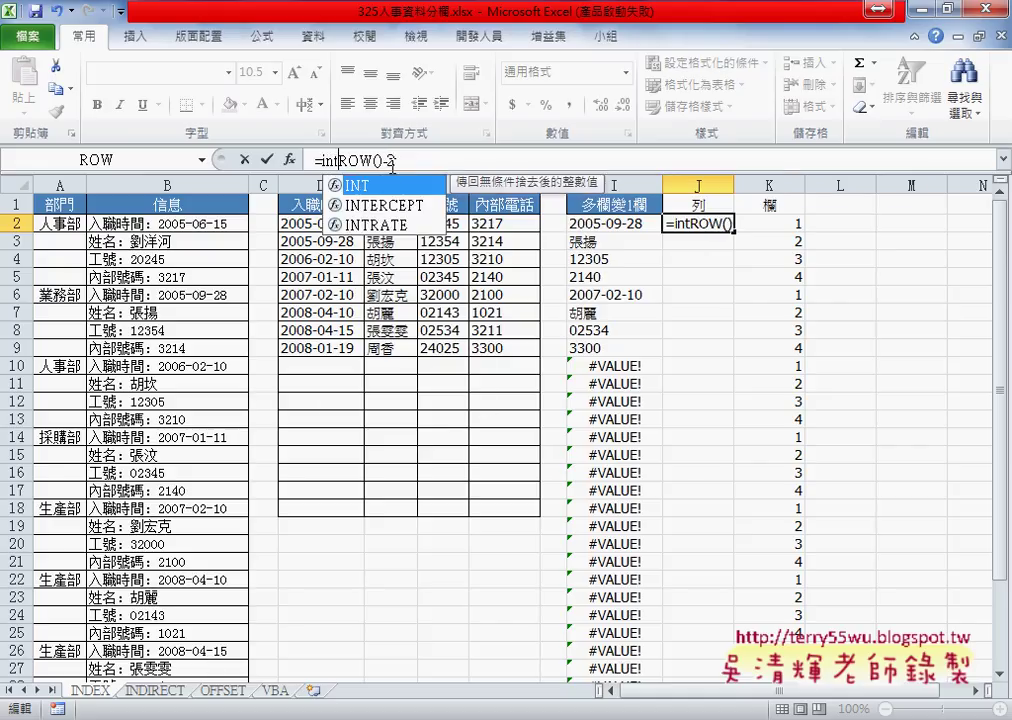
pyautogui.write('(')
pyautogui.press('End')
pyautogui.write(')')
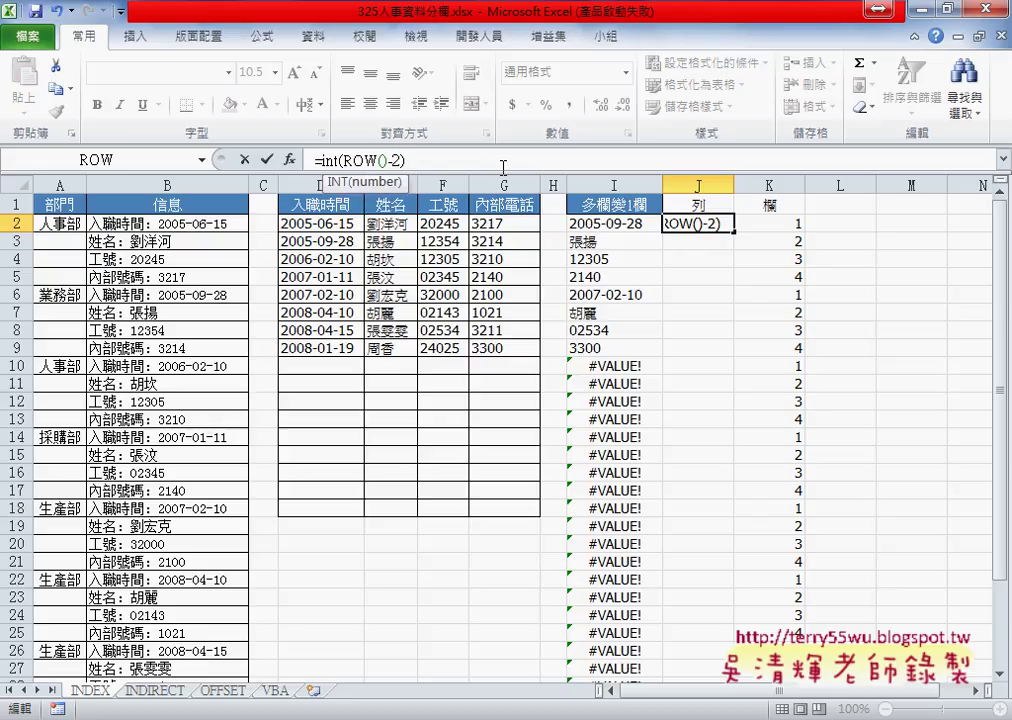
pyautogui.write('/4')
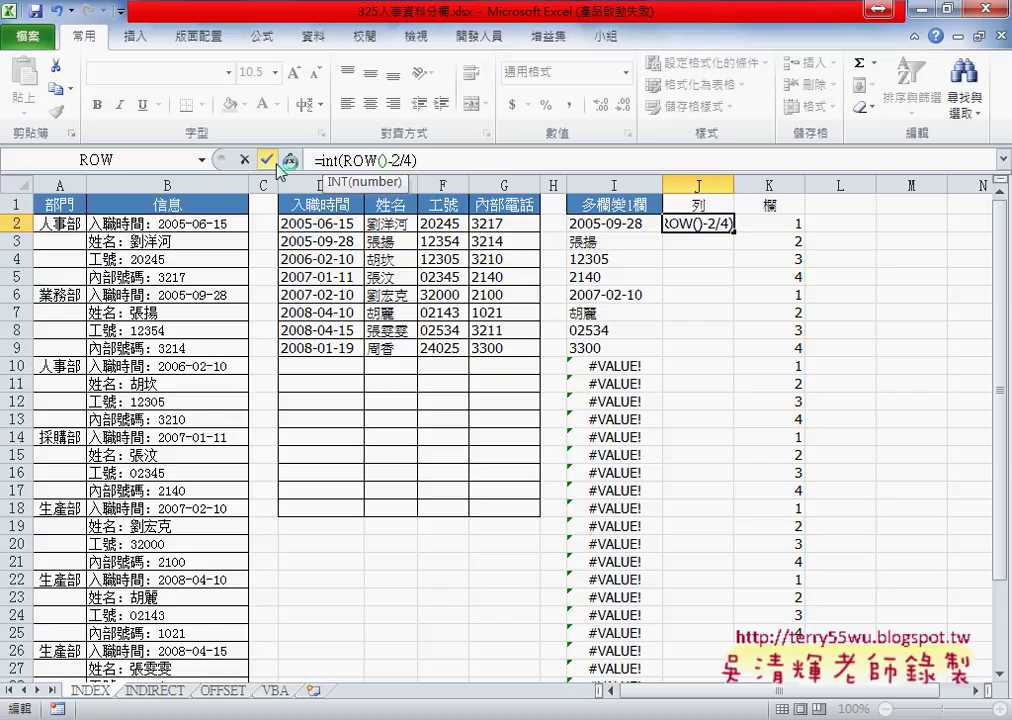
pyautogui.click(266, 159)
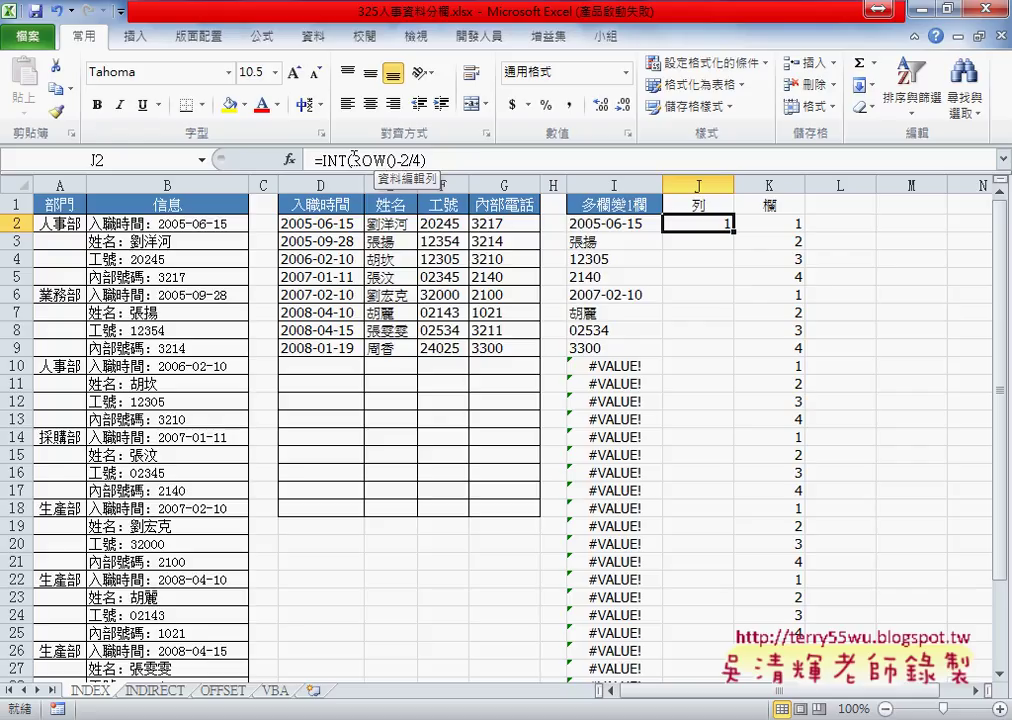
# Add parentheses so J2 reads =INT((ROW()-2)/4), returning 0.
pyautogui.moveTo(350, 160); pyautogui.dragTo(424, 160)
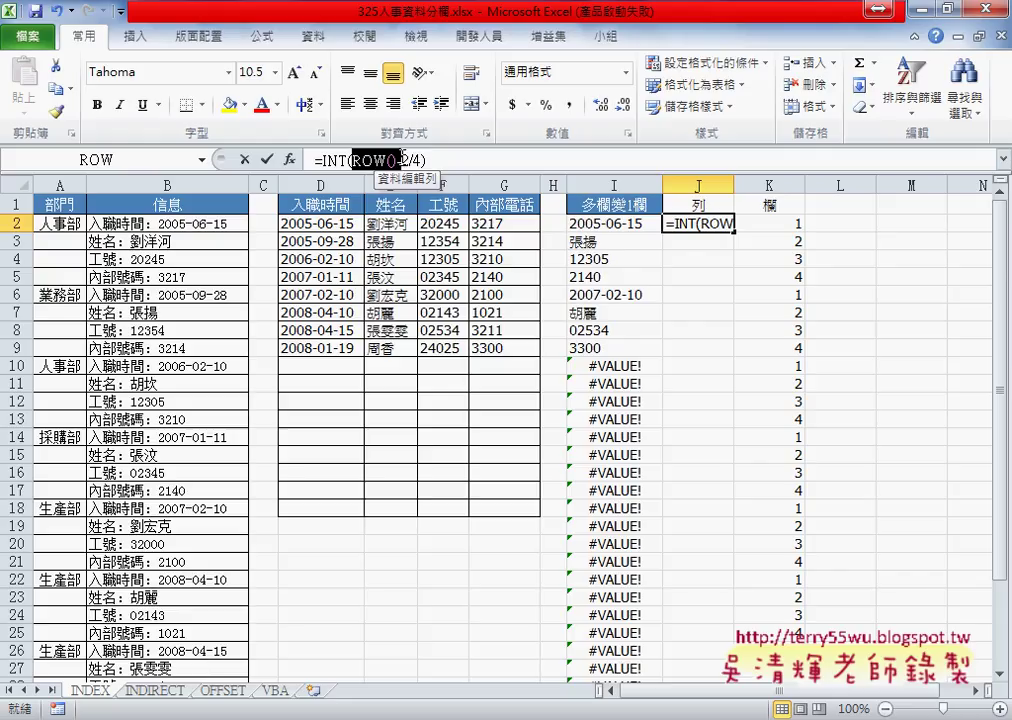
pyautogui.click(354, 160)
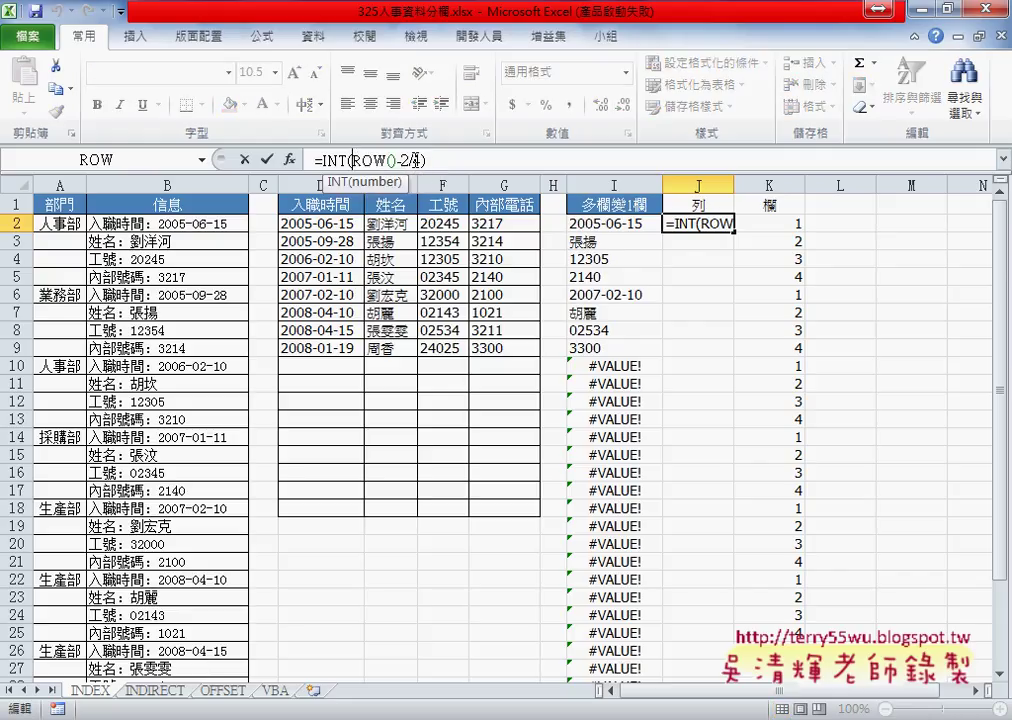
pyautogui.write('(')
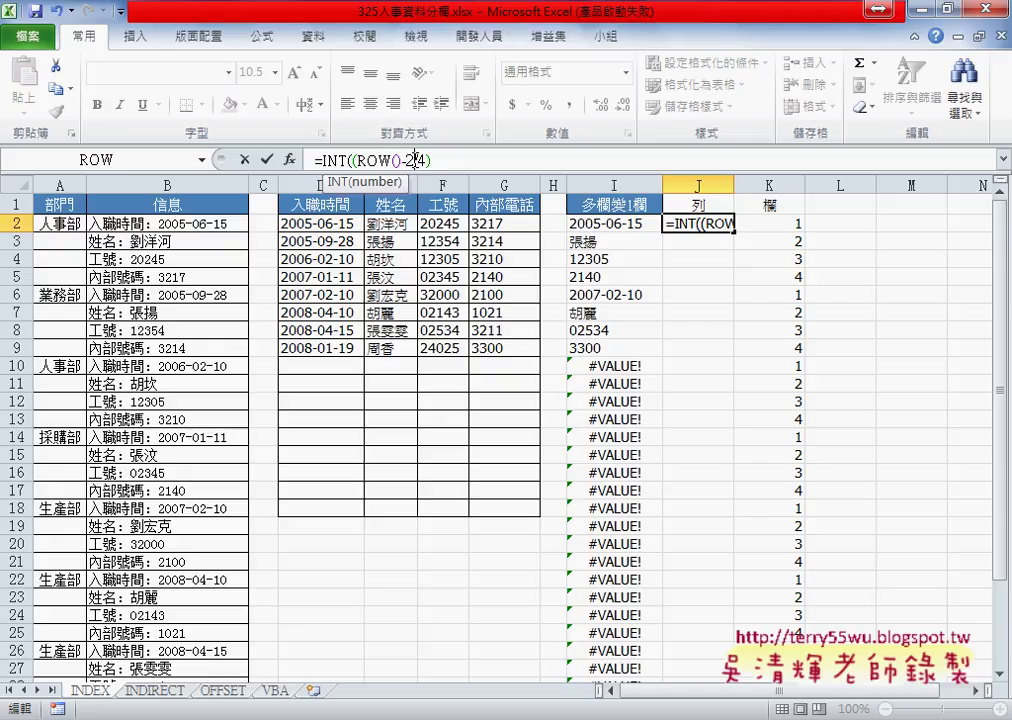
pyautogui.click(417, 160)
pyautogui.write(')')
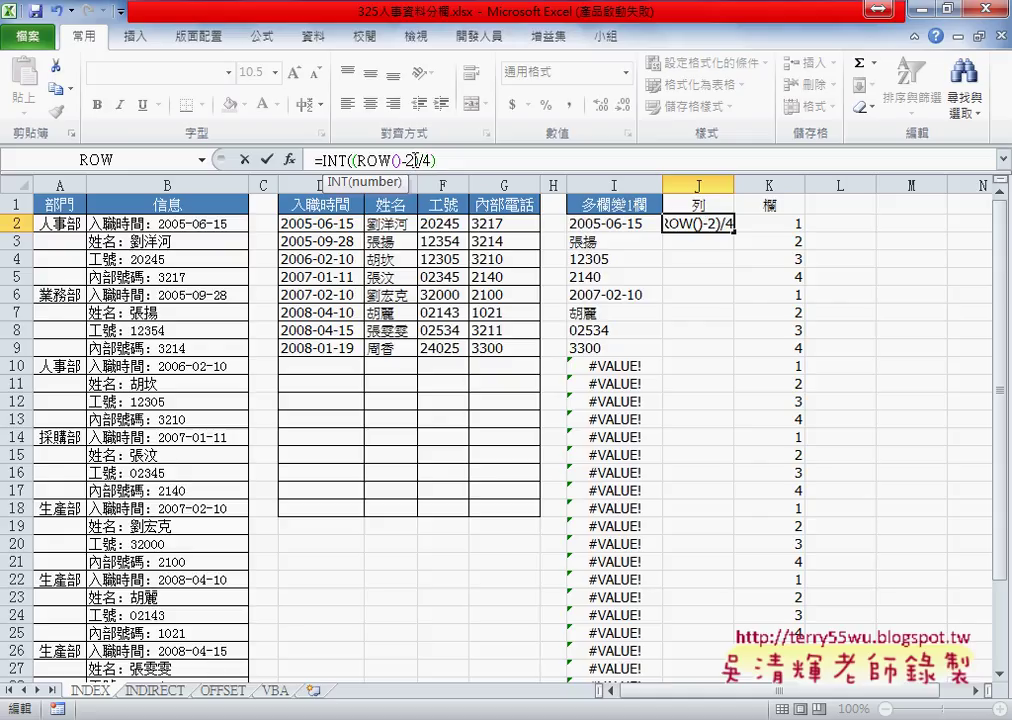
pyautogui.click(267, 160)
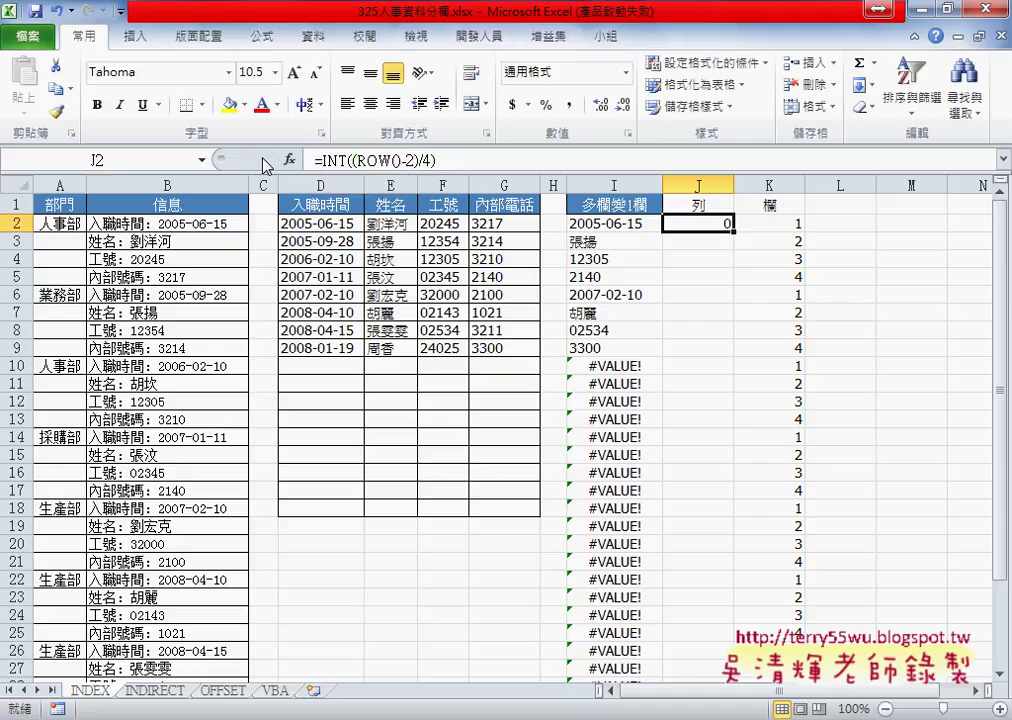
# Fill the J2 INT formula down column J to J33 and review the results.
pyautogui.moveTo(734, 231)
pyautogui.mouseDown()
pyautogui.moveTo(720, 652)
pyautogui.moveTo(734, 640)
pyautogui.mouseUp()
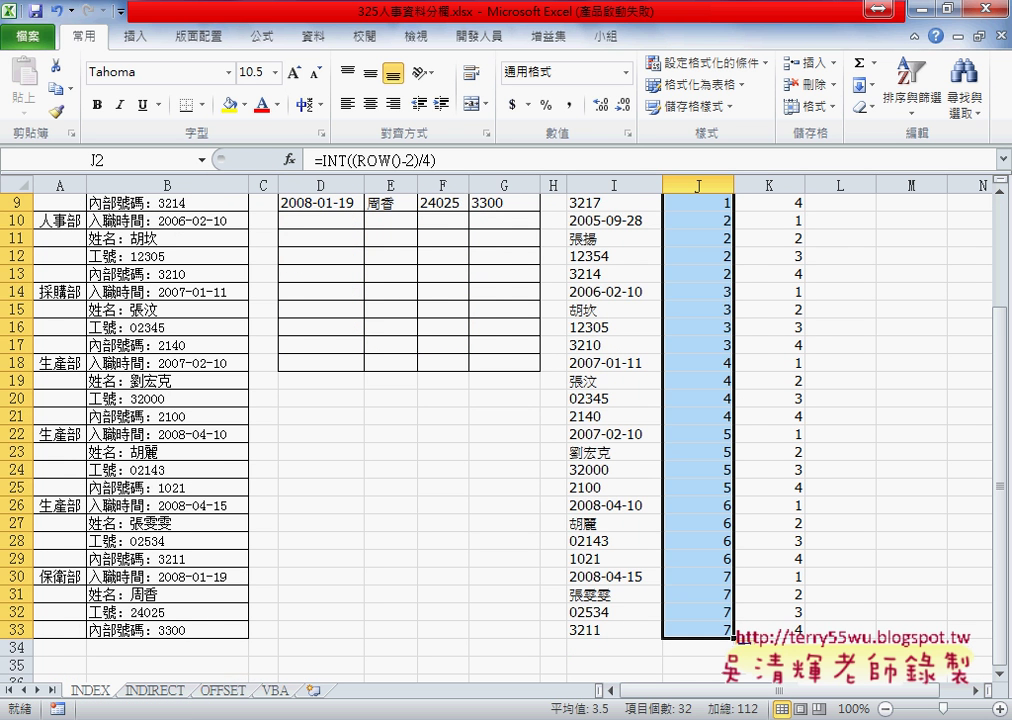
pyautogui.scroll(3, 720, 400)
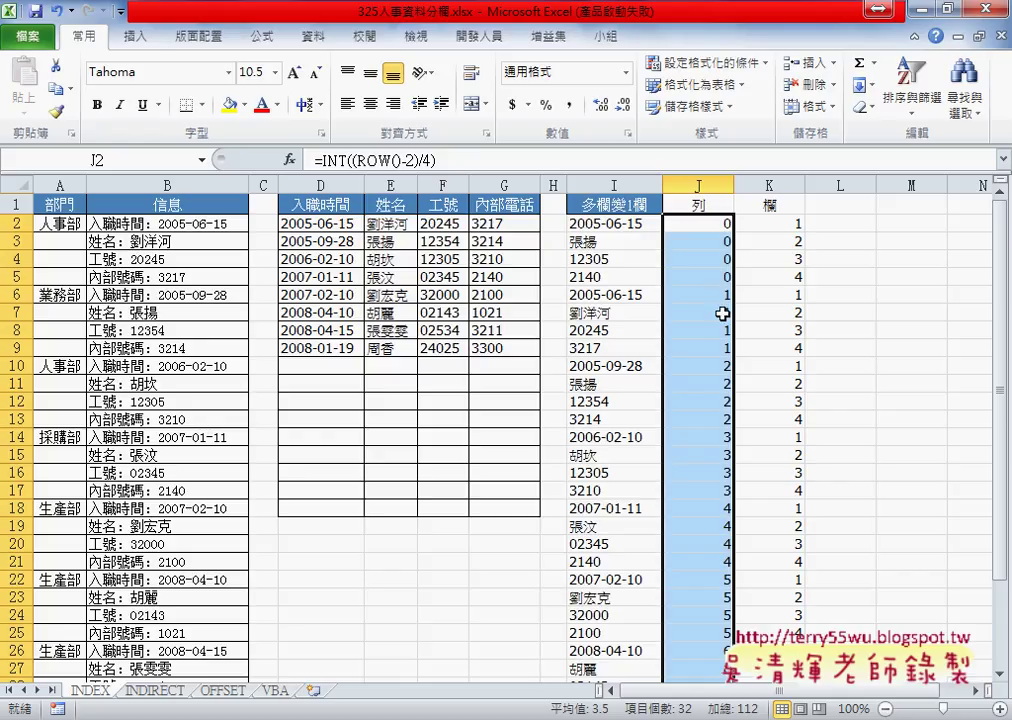
pyautogui.scroll(-3, 721, 354)
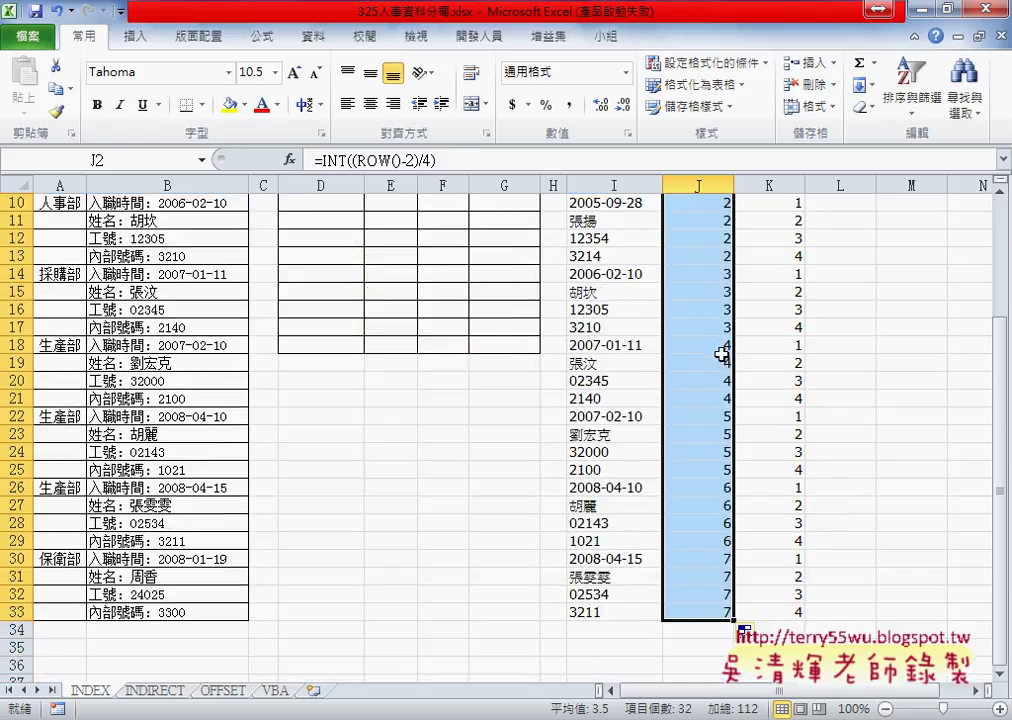
pyautogui.scroll(3, 721, 354)
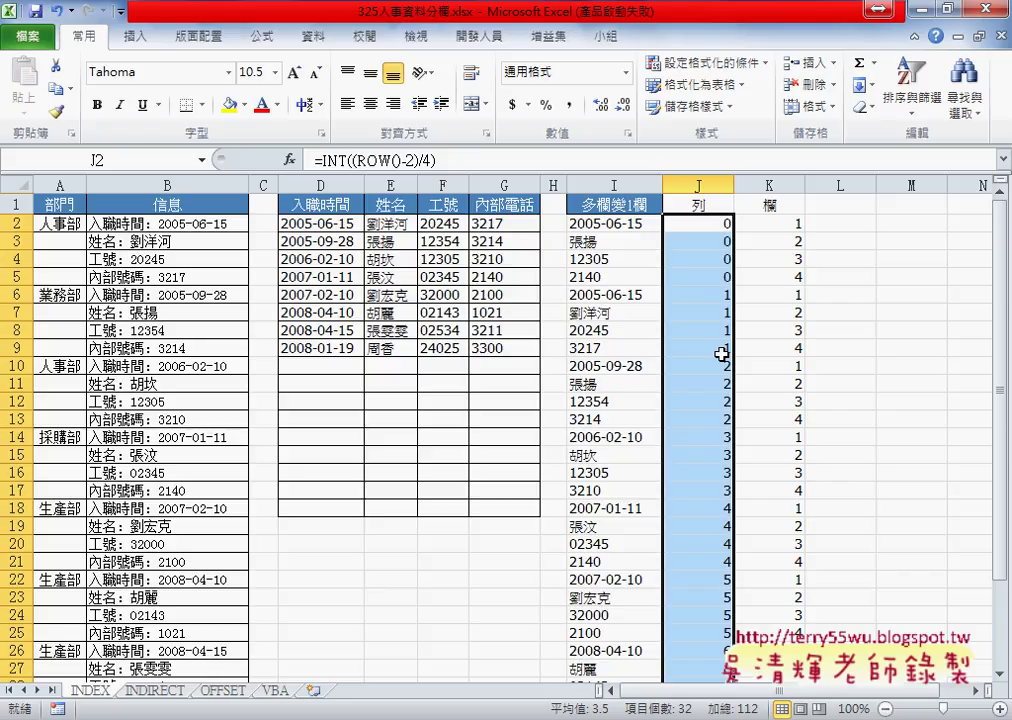
# Append +1 to the J2 formula and refill it down to J33.
pyautogui.click(720, 228)
pyautogui.click(534, 158)
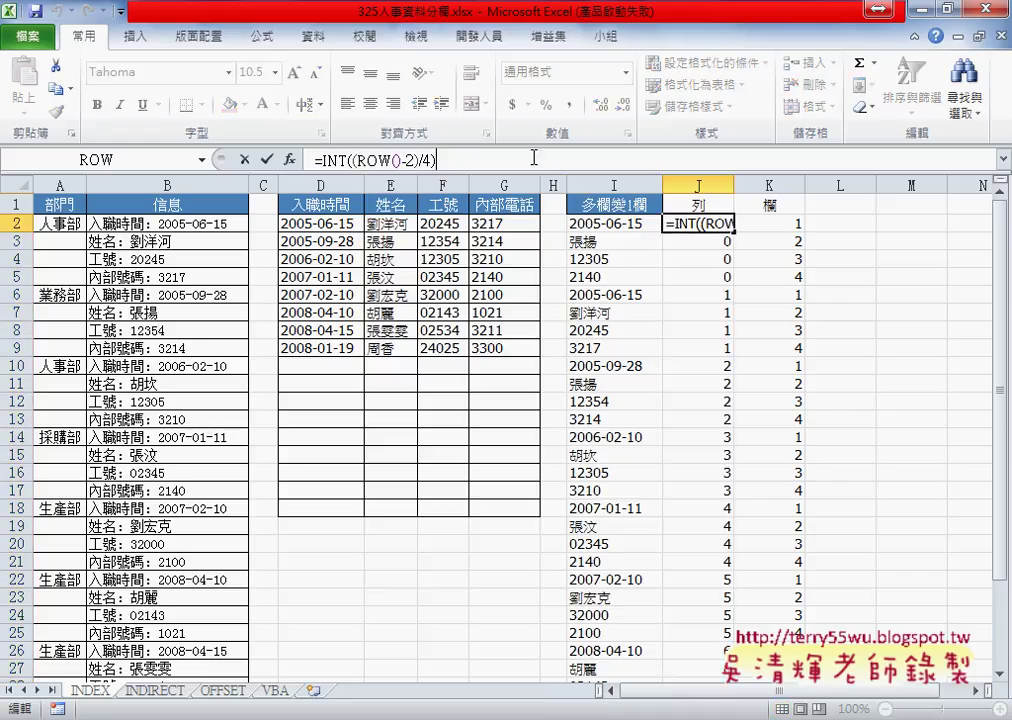
pyautogui.write('+1')
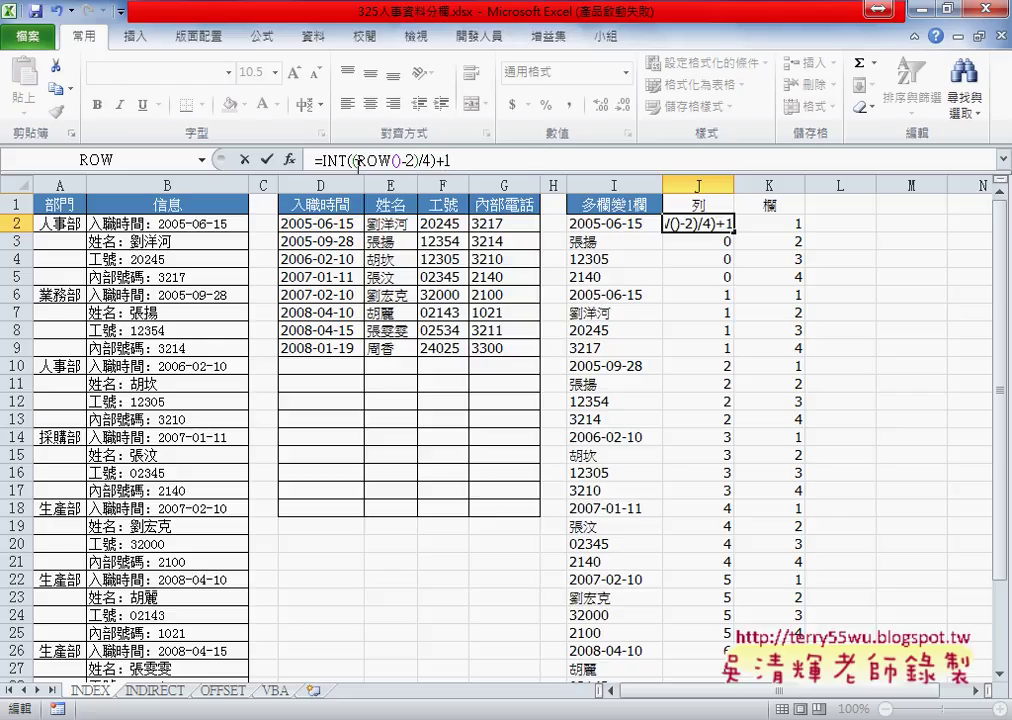
pyautogui.click(266, 159)
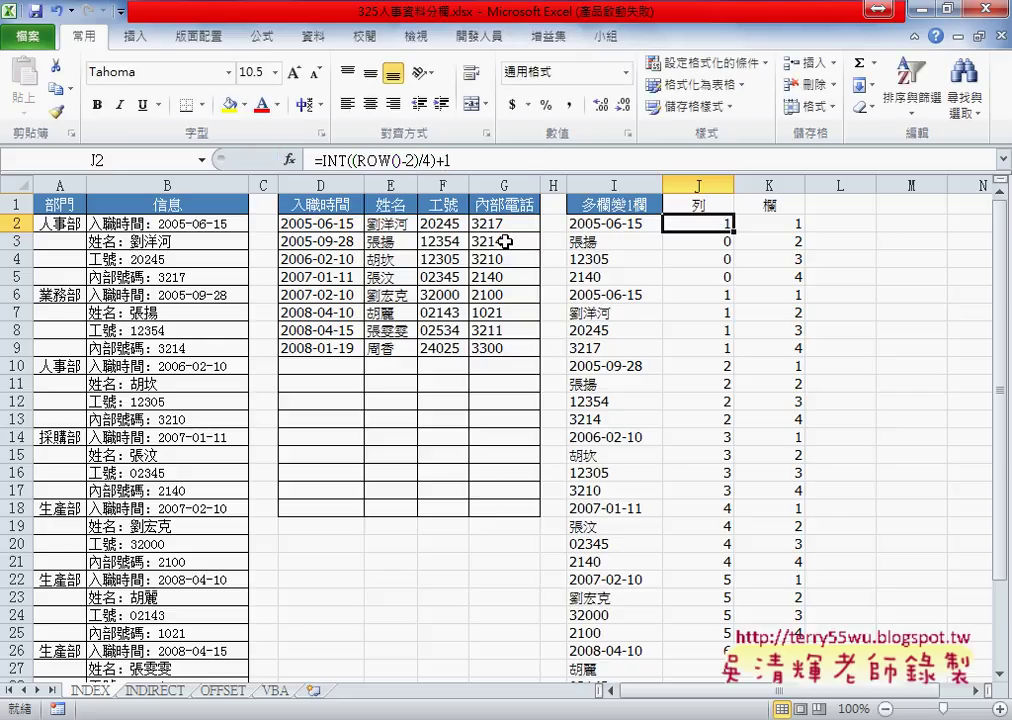
pyautogui.moveTo(733, 232)
pyautogui.mouseDown()
pyautogui.moveTo(700, 665)
pyautogui.moveTo(726, 651)
pyautogui.mouseUp()
pyautogui.scroll(3, 726, 651)
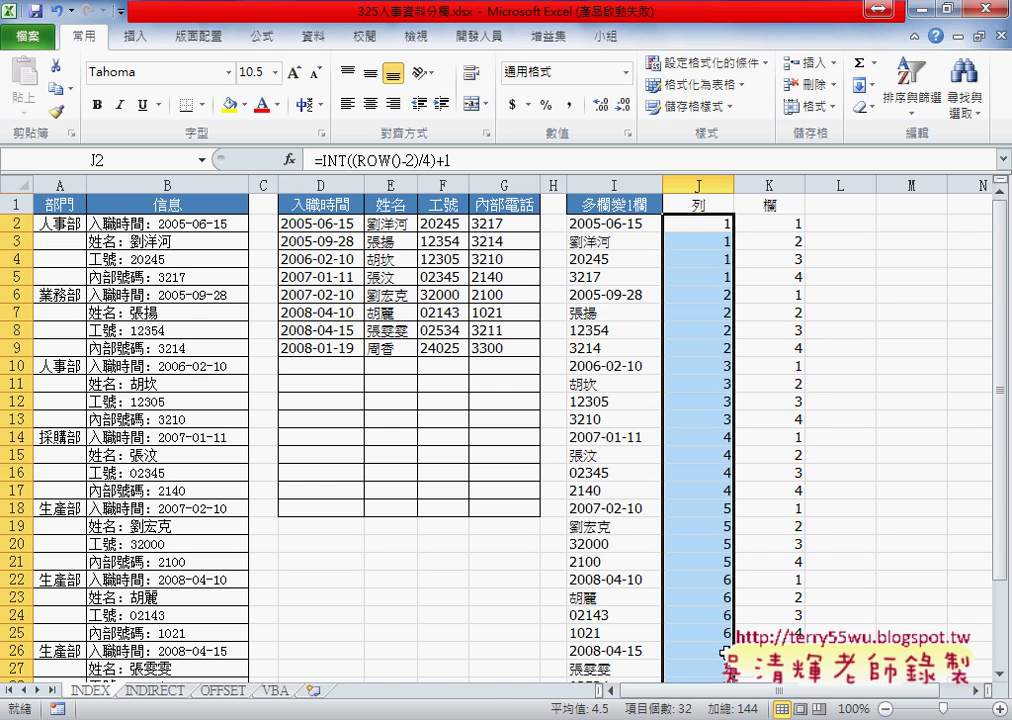
pyautogui.scroll(-3, 726, 651)
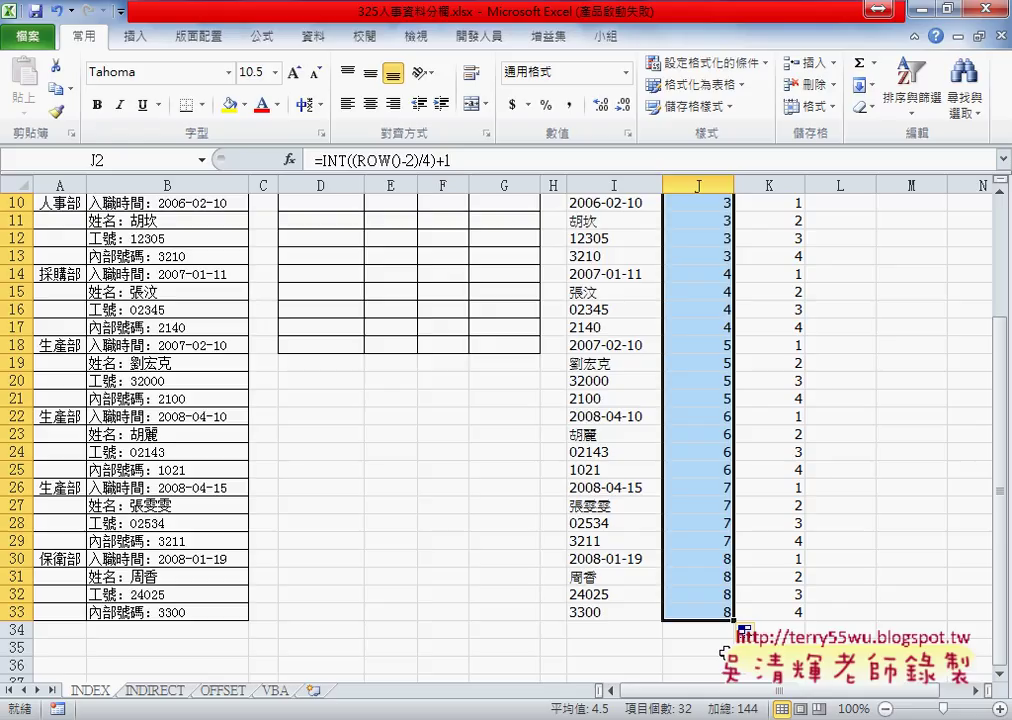
pyautogui.scroll(3, 725, 652)
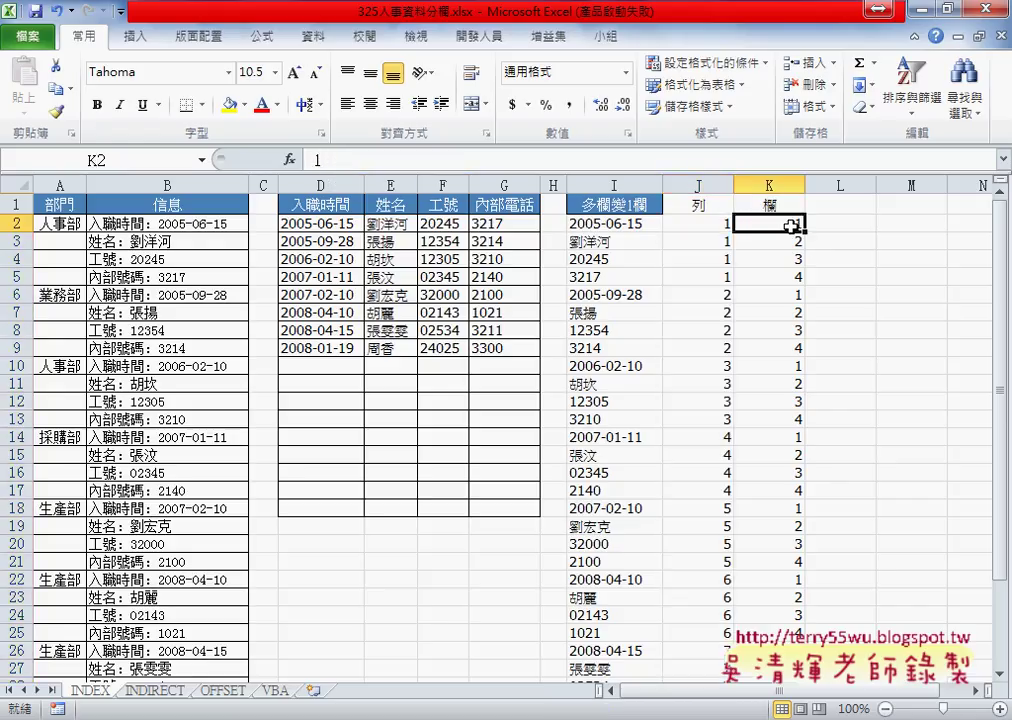
pyautogui.moveTo(785, 223); pyautogui.dragTo(789, 281)
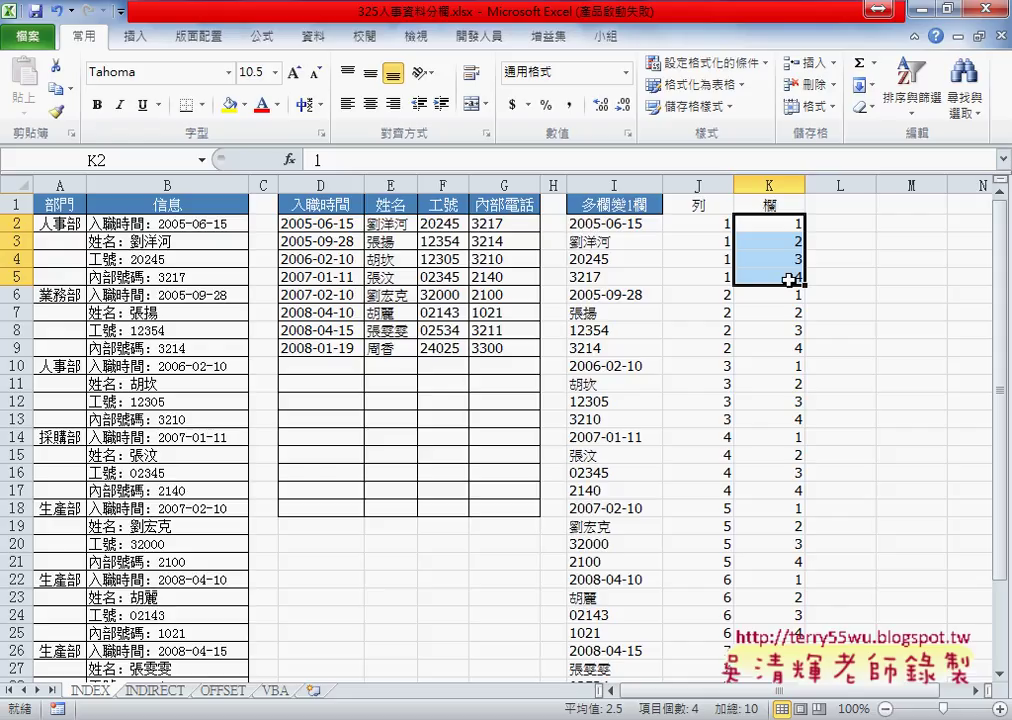
pyautogui.click(785, 224)
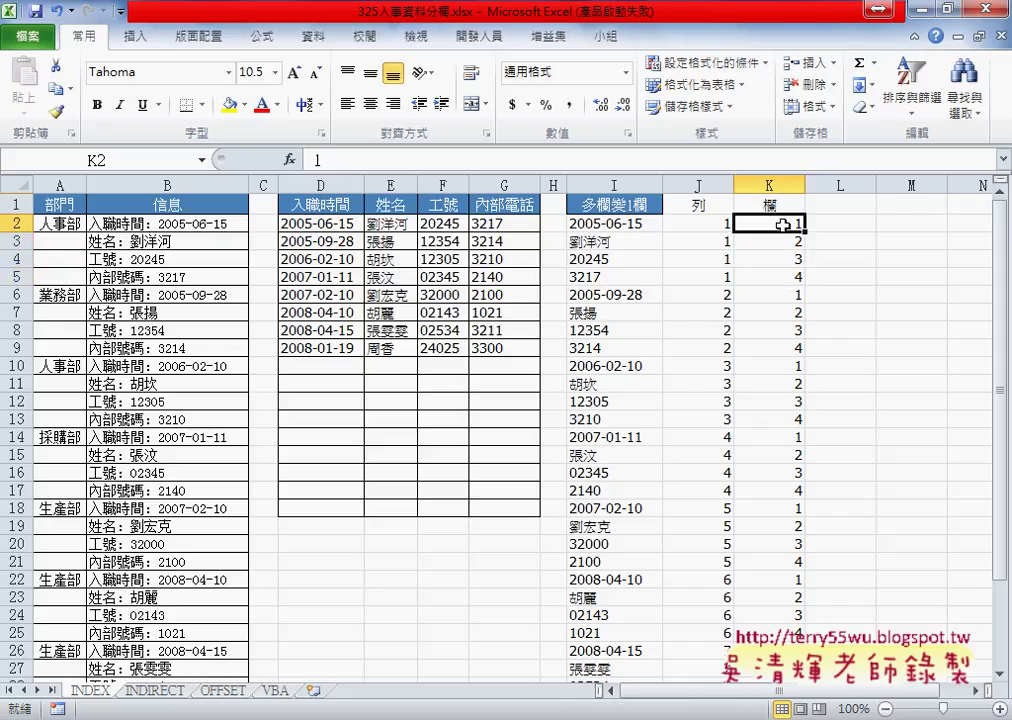
# Delete the typed 1–4 values from K2 to the bottom of column K.
pyautogui.hotkey('ctrl', 'shift', 'Down')
pyautogui.press('Delete')
pyautogui.scroll(2, 783, 225)
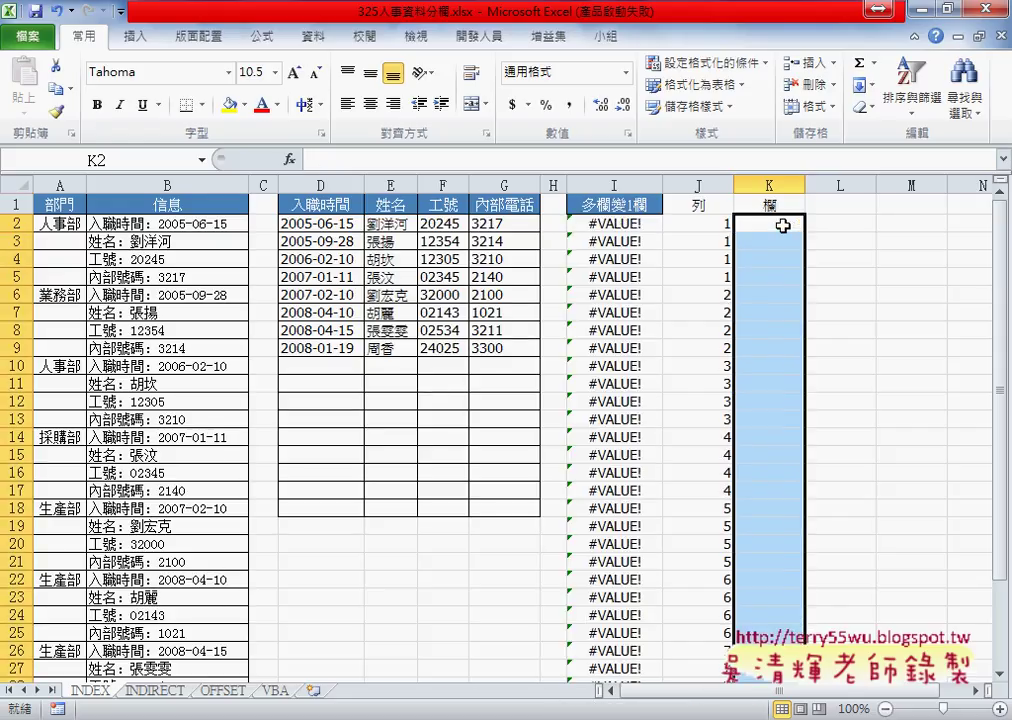
pyautogui.click(783, 225)
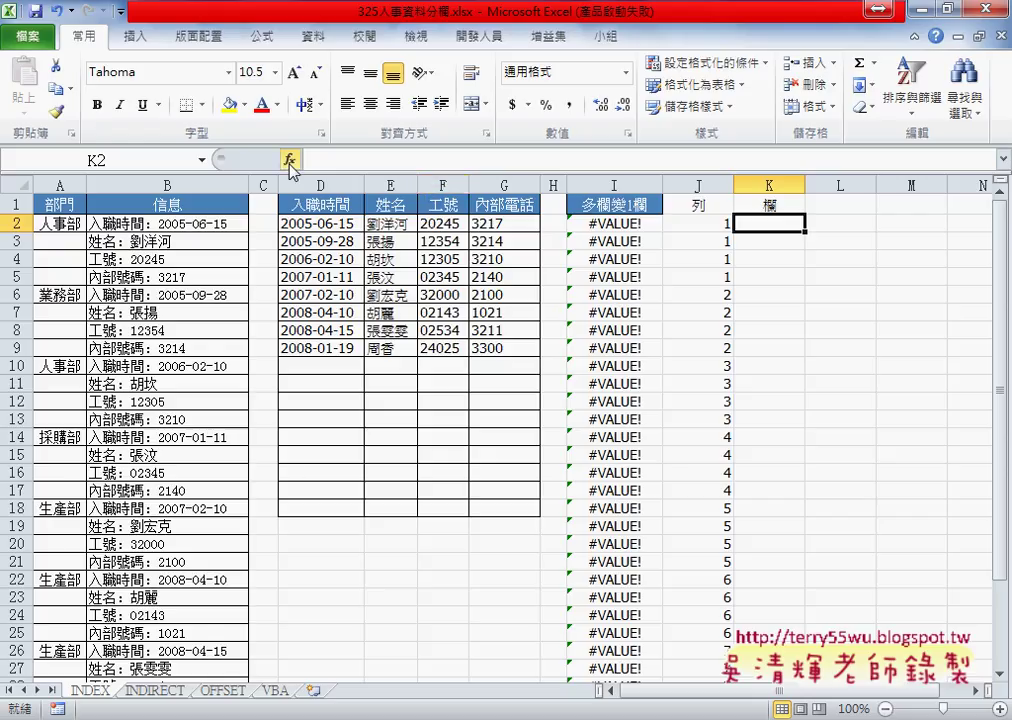
# Enter =ROW() in K2 through the function picker.
pyautogui.click(288, 161)
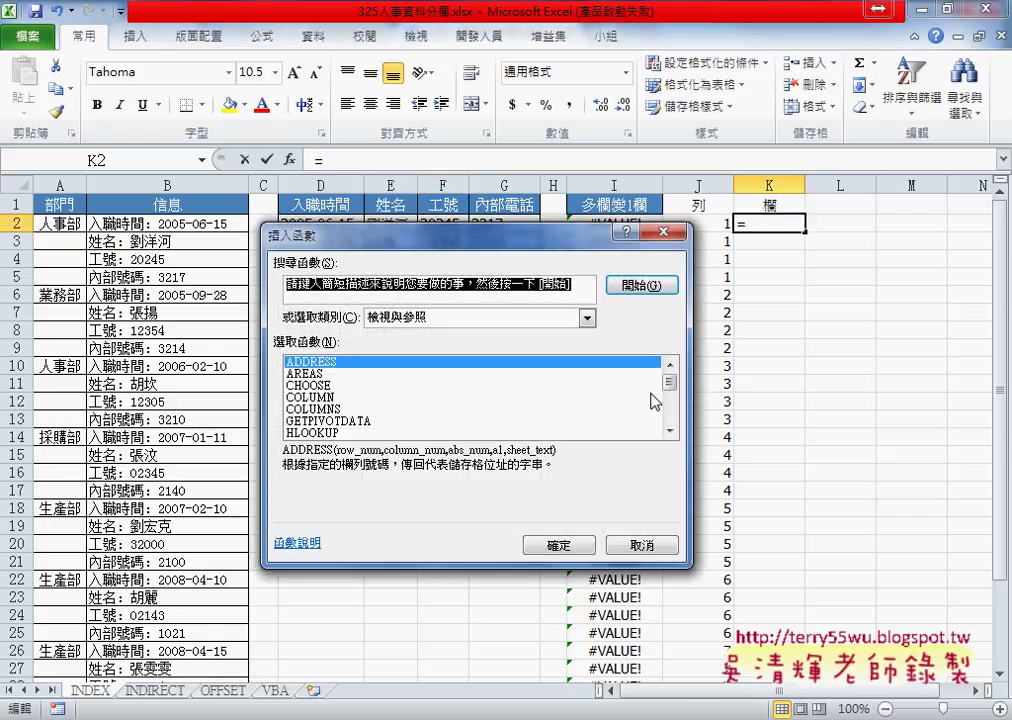
pyautogui.moveTo(670, 372); pyautogui.dragTo(670, 408)
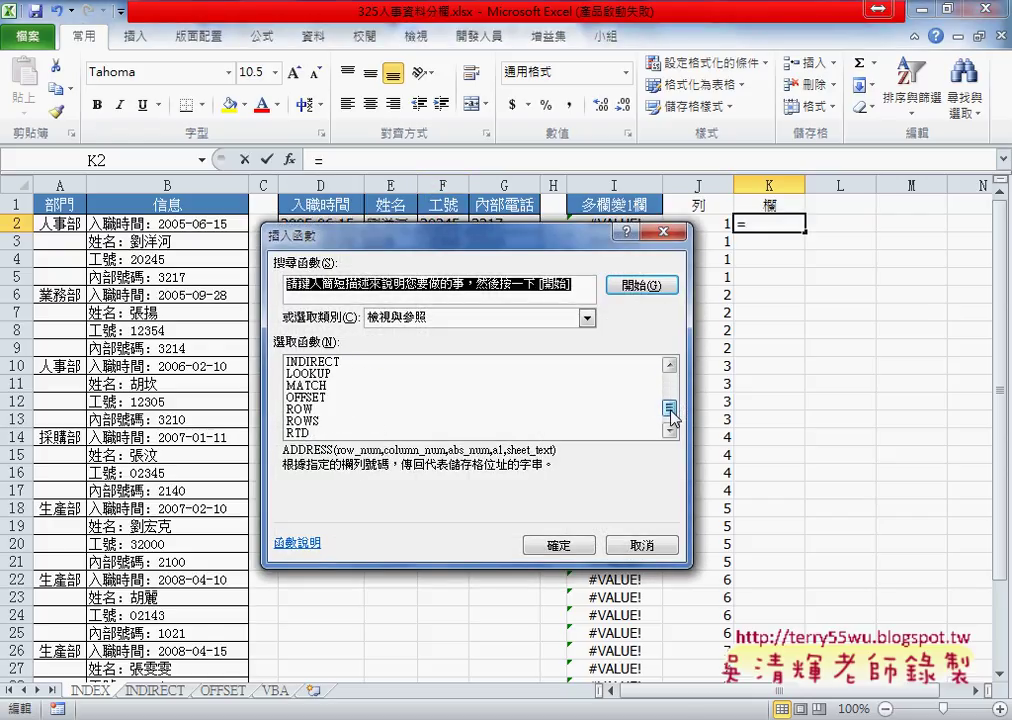
pyautogui.doubleClick(358, 409)
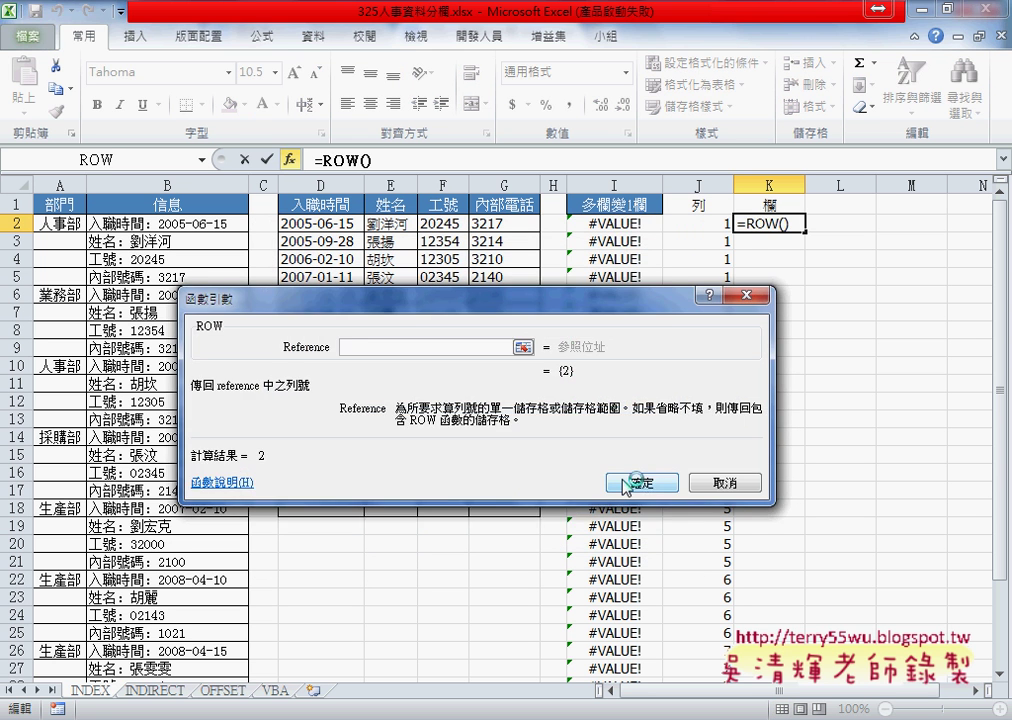
pyautogui.click(639, 483)
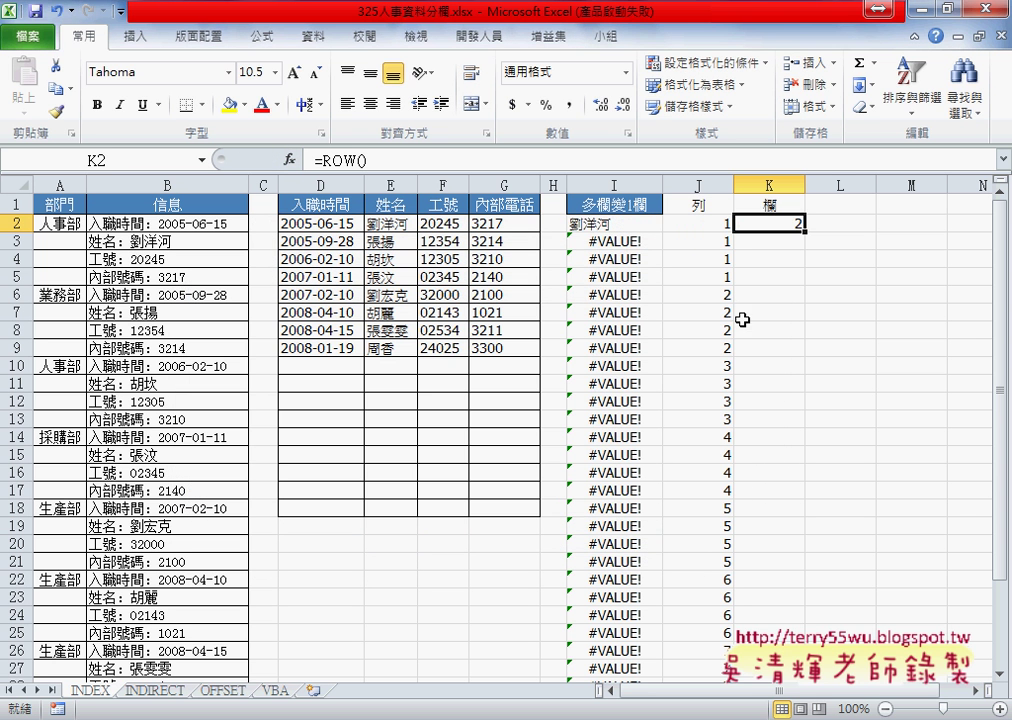
# Add -2 to the K2 formula, remove it again, and select ROW() for cutting.
pyautogui.click(398, 163)
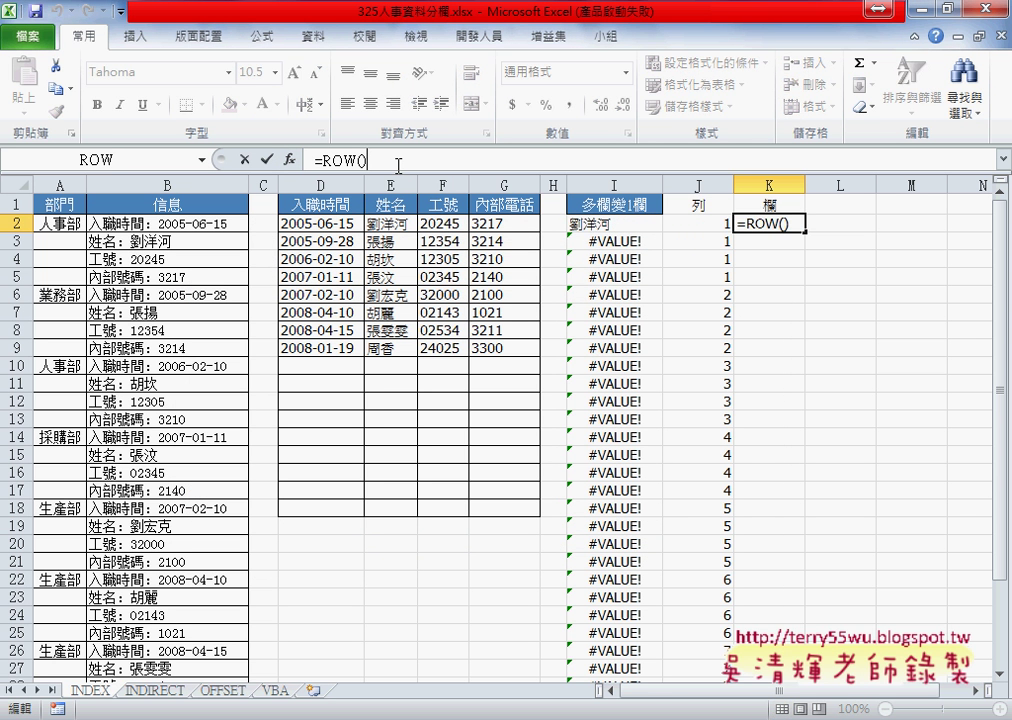
pyautogui.write('-2')
pyautogui.moveTo(398, 161); pyautogui.dragTo(366, 161)
pyautogui.press('BackSpace')
pyautogui.moveTo(366, 161); pyautogui.dragTo(323, 161)
pyautogui.rightClick(344, 163)
# Cut ROW() from K2 and choose MOD from the Math & Trig functions.
pyautogui.click(388, 180)
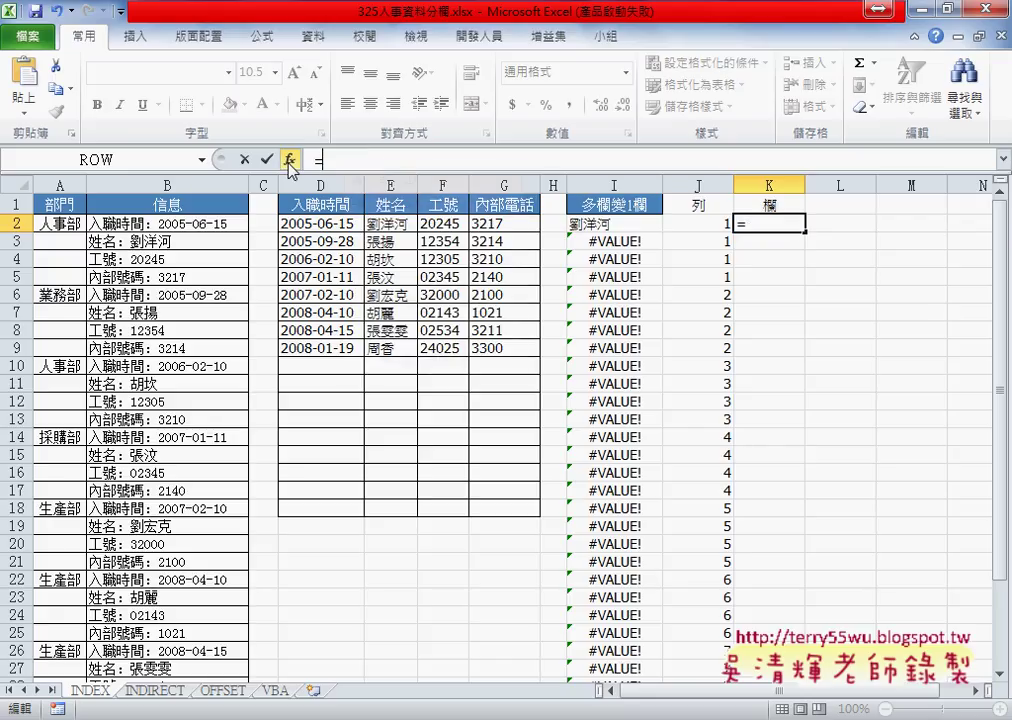
pyautogui.click(289, 159)
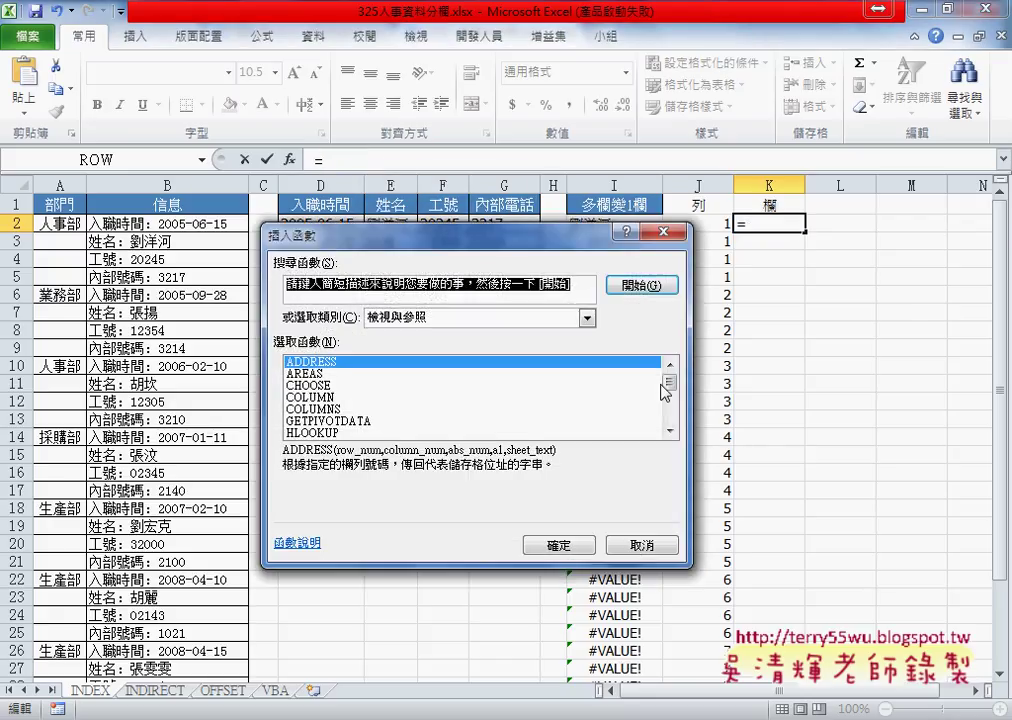
pyautogui.moveTo(669, 383); pyautogui.dragTo(669, 389)
pyautogui.click(510, 318)
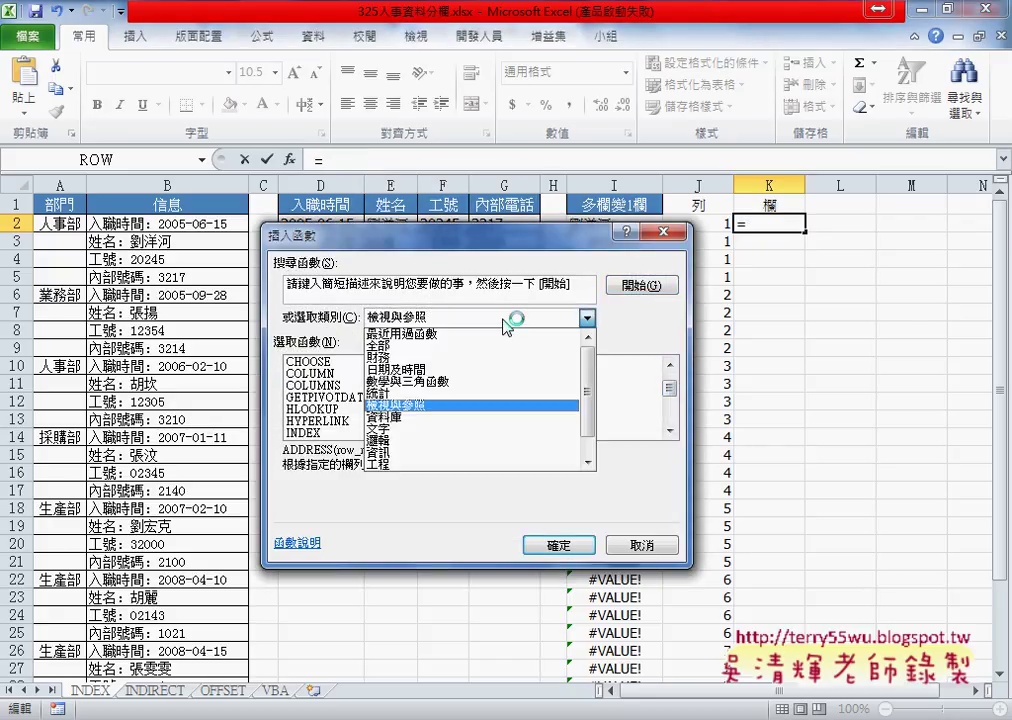
pyautogui.click(494, 388)
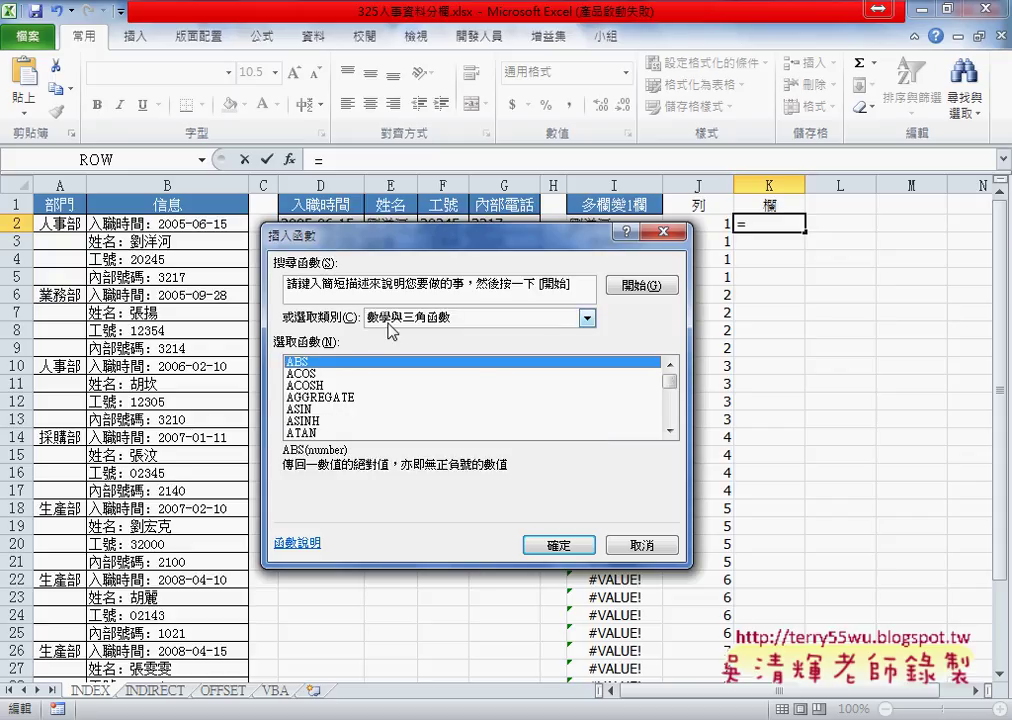
pyautogui.moveTo(660, 384); pyautogui.dragTo(670, 398)
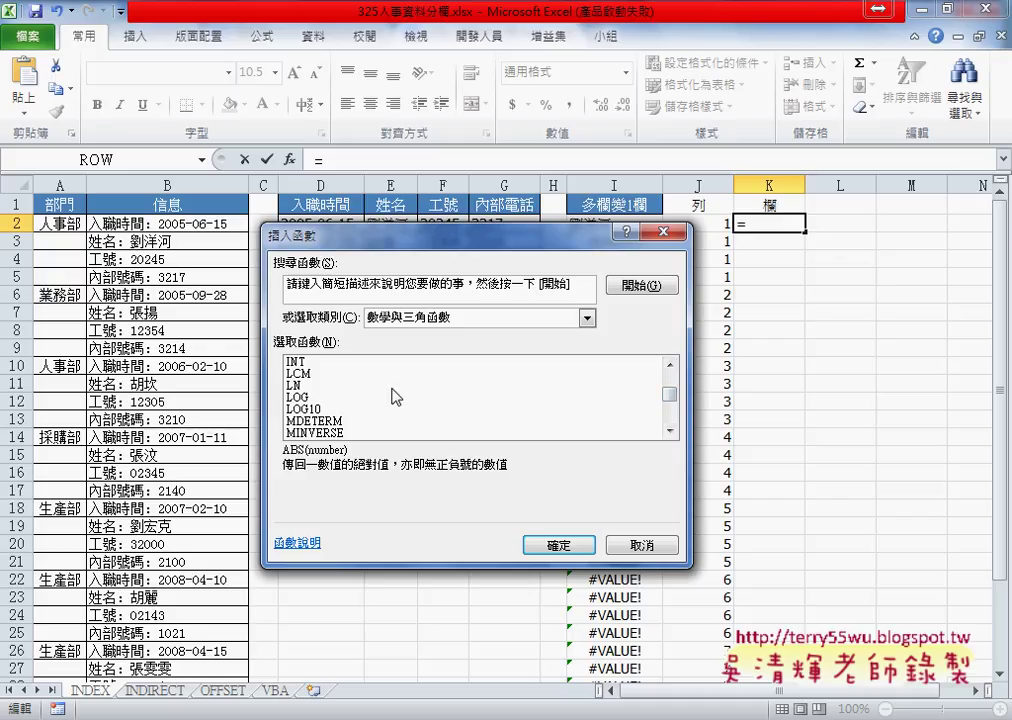
pyautogui.click(669, 430)
pyautogui.click(669, 430)
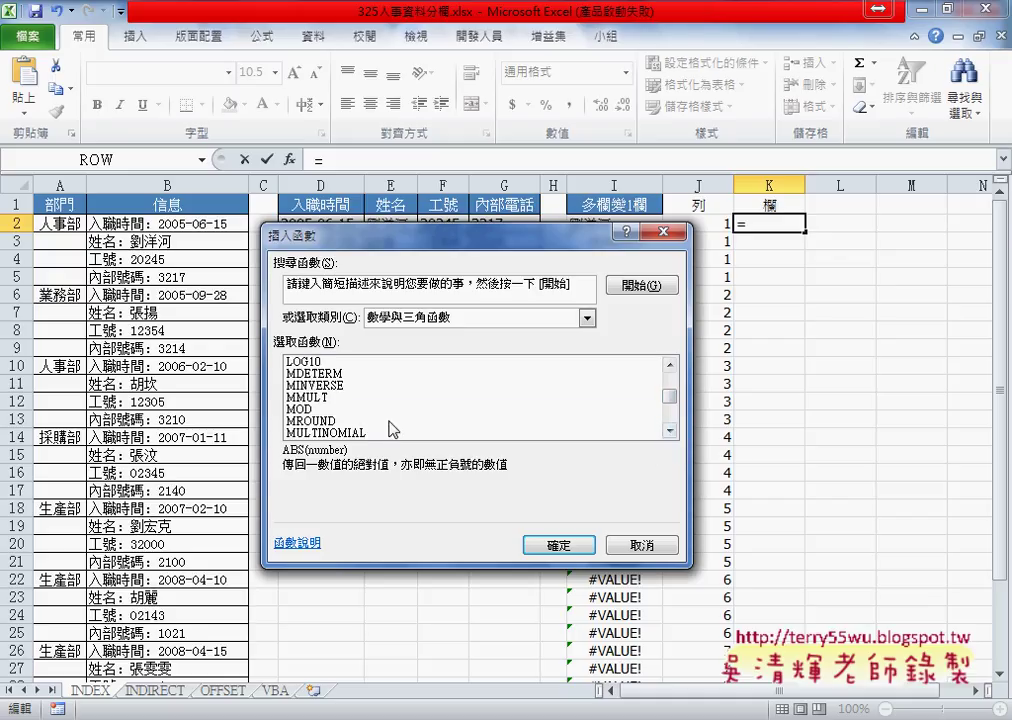
pyautogui.doubleClick(300, 409)
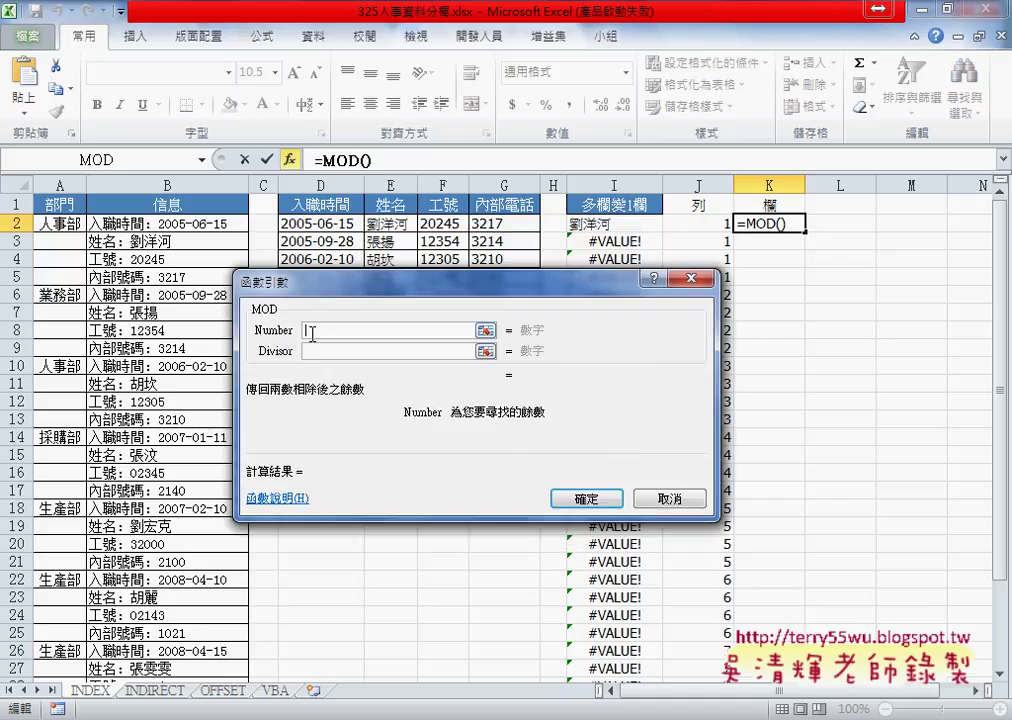
# Set MOD's Number to the pasted ROW()-2 and its Divisor to 4.
pyautogui.moveTo(330, 283); pyautogui.dragTo(356, 288)
pyautogui.rightClick(363, 339)
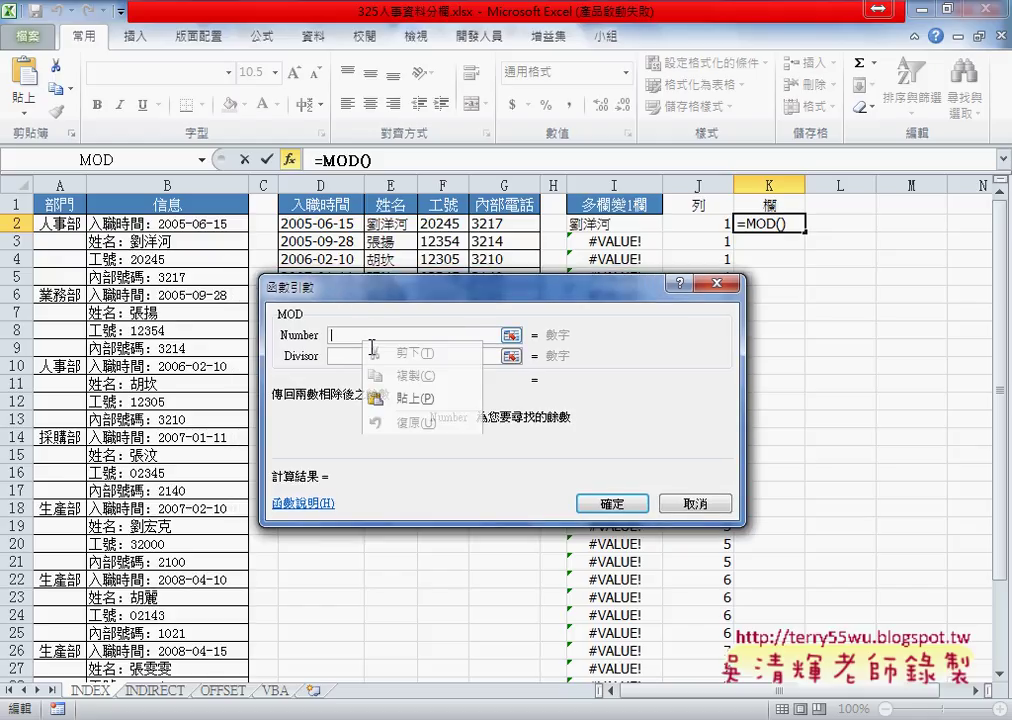
pyautogui.click(372, 395)
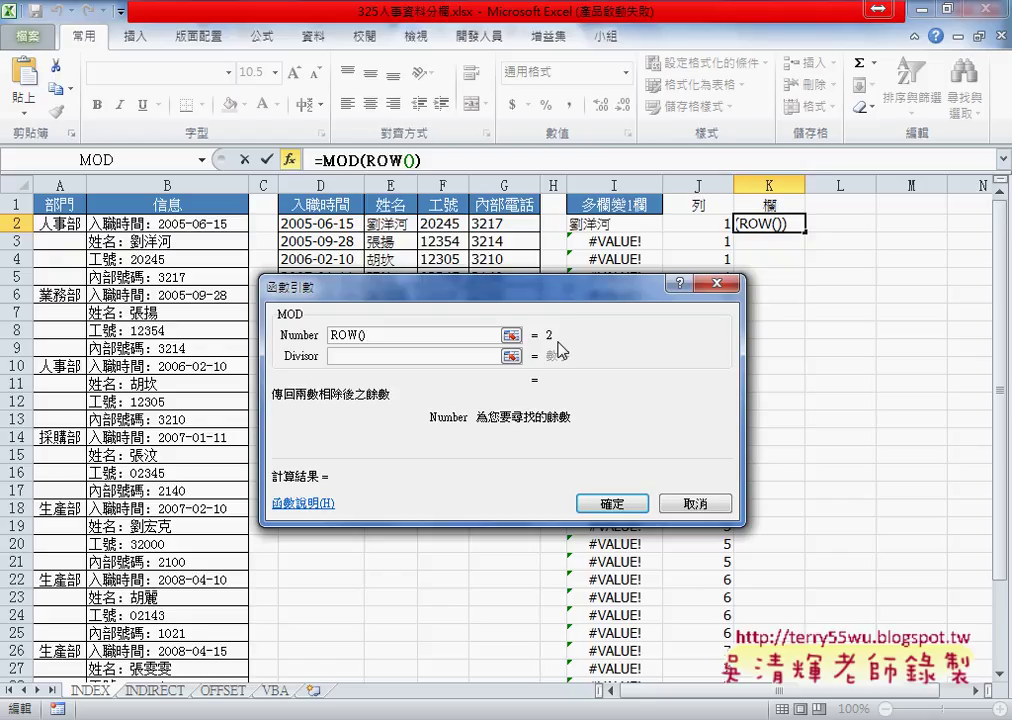
pyautogui.write('-')
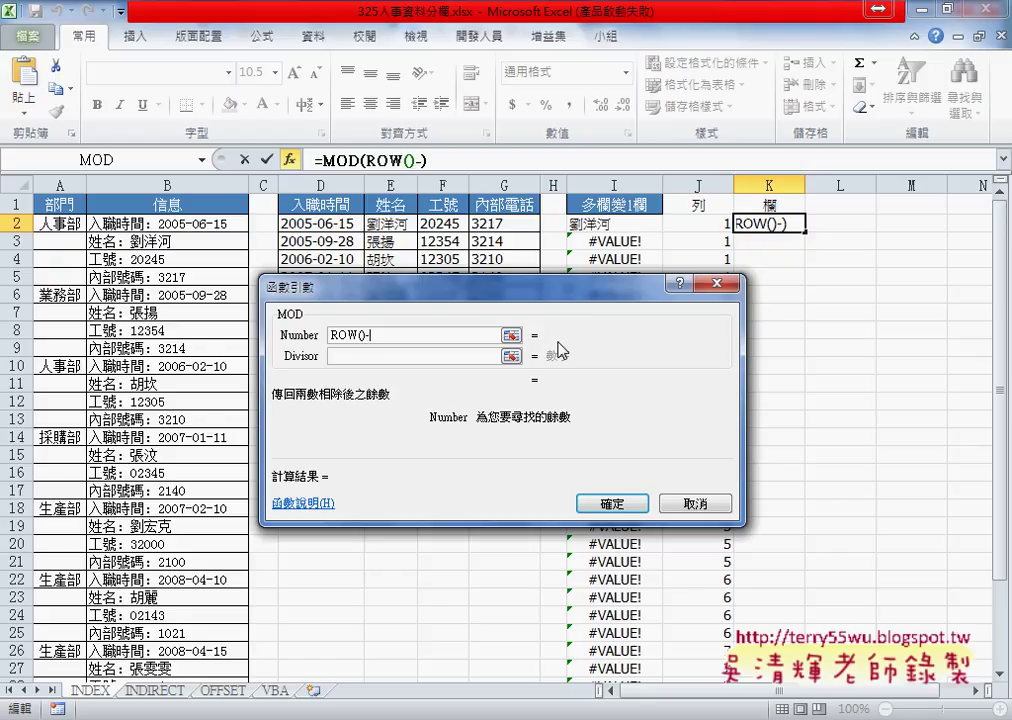
pyautogui.write('2')
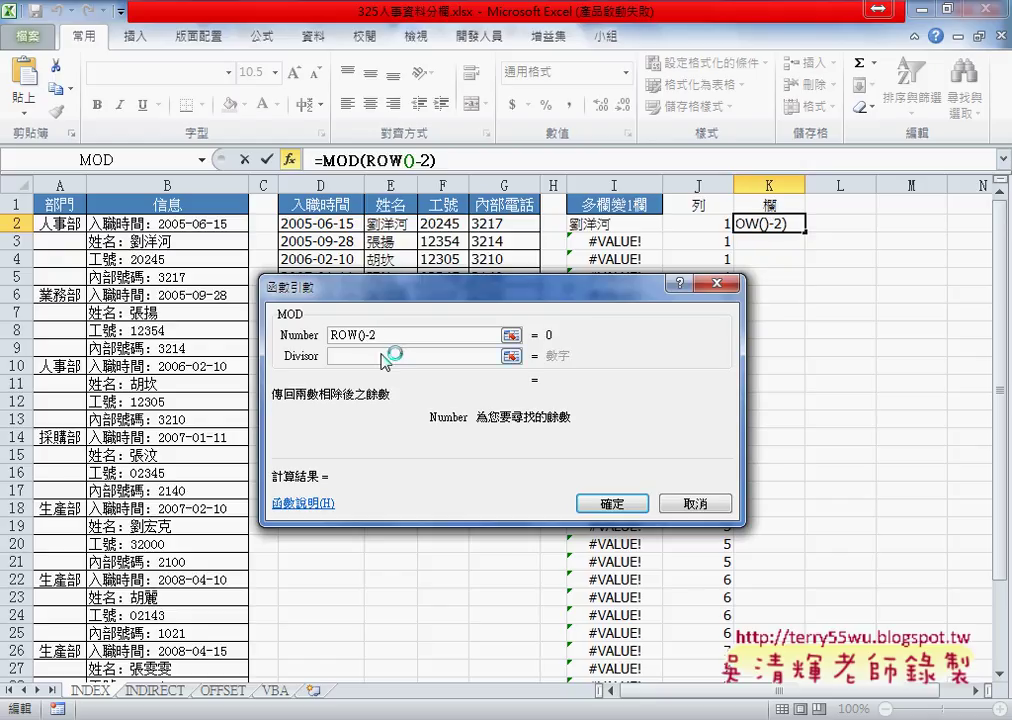
pyautogui.click(382, 354)
pyautogui.write('4')
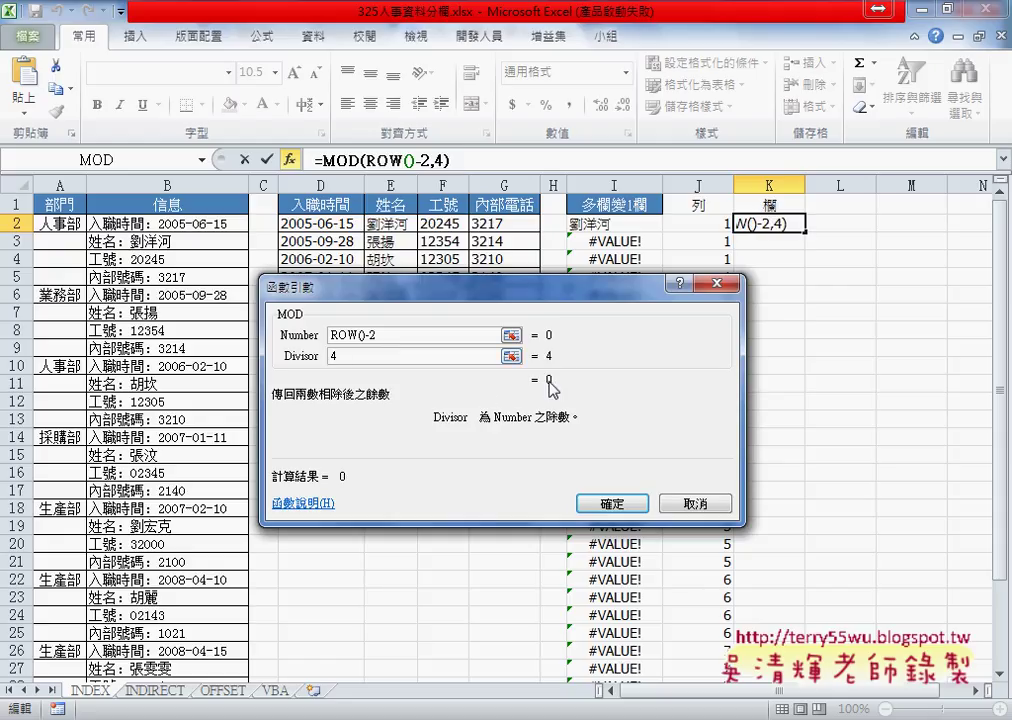
pyautogui.click(621, 503)
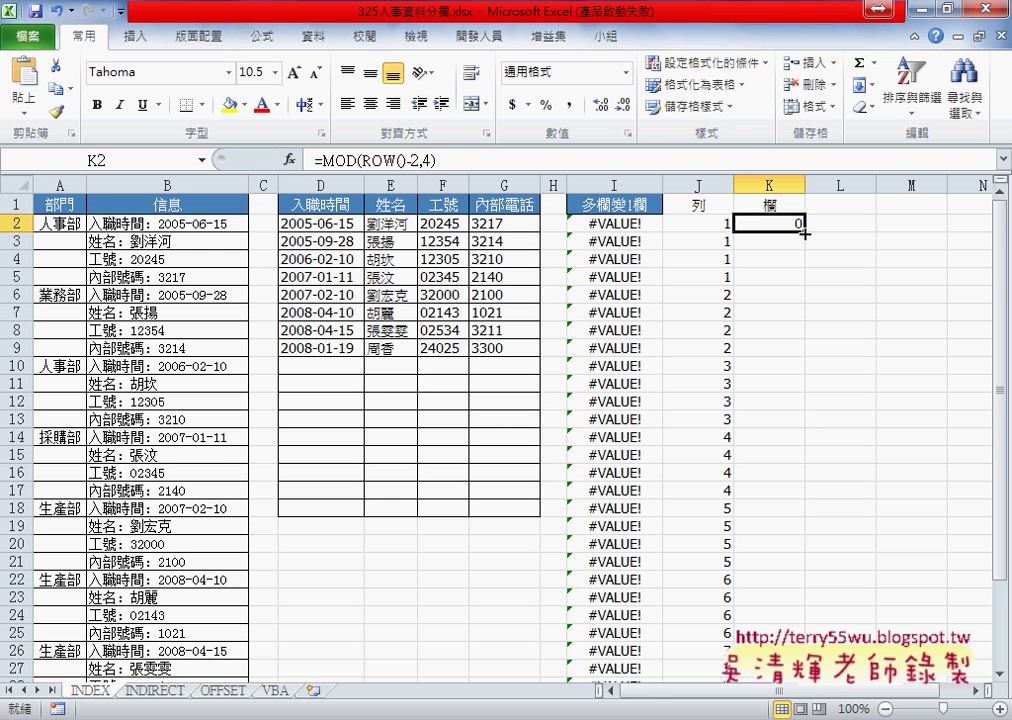
# Fill =MOD(ROW()-2,4) down to K33, inspect a four-cell block, then edit K2's formula.
pyautogui.moveTo(805, 232)
pyautogui.mouseDown()
pyautogui.moveTo(805, 670)
pyautogui.moveTo(805, 648)
pyautogui.mouseUp()
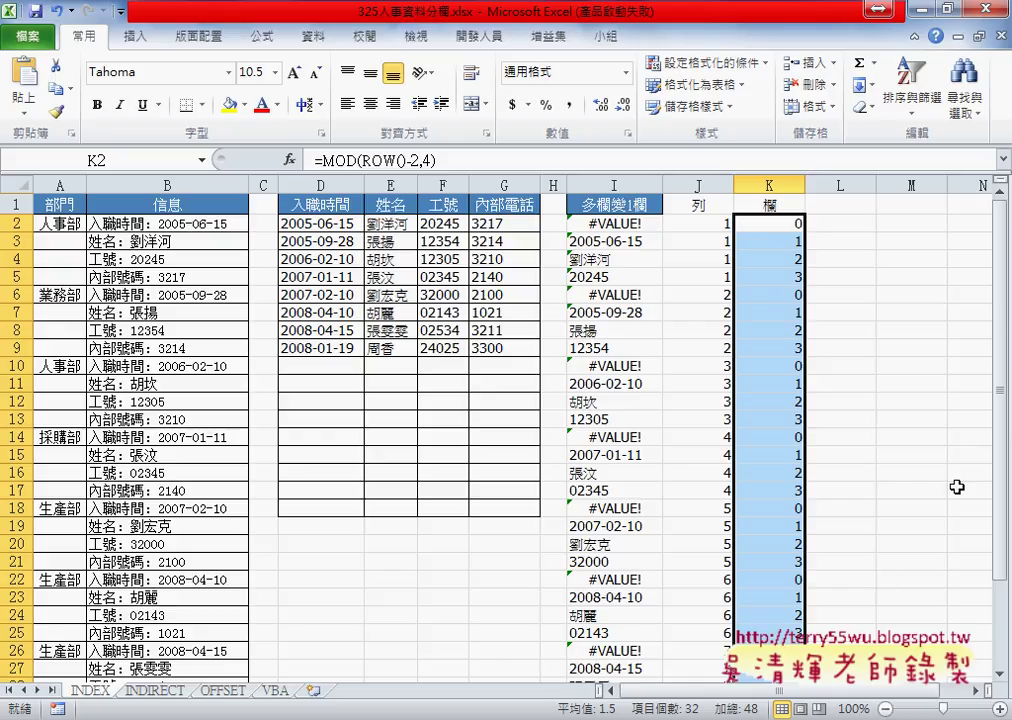
pyautogui.moveTo(774, 222)
pyautogui.mouseDown()
pyautogui.moveTo(789, 238)
pyautogui.moveTo(790, 352)
pyautogui.mouseUp()
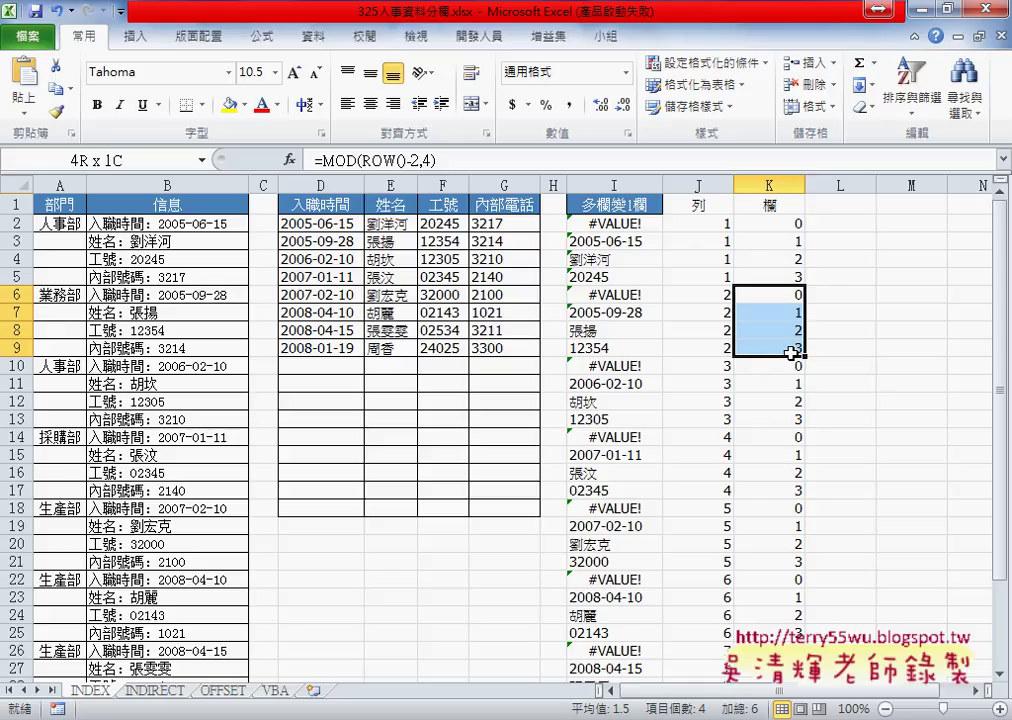
pyautogui.click(790, 222)
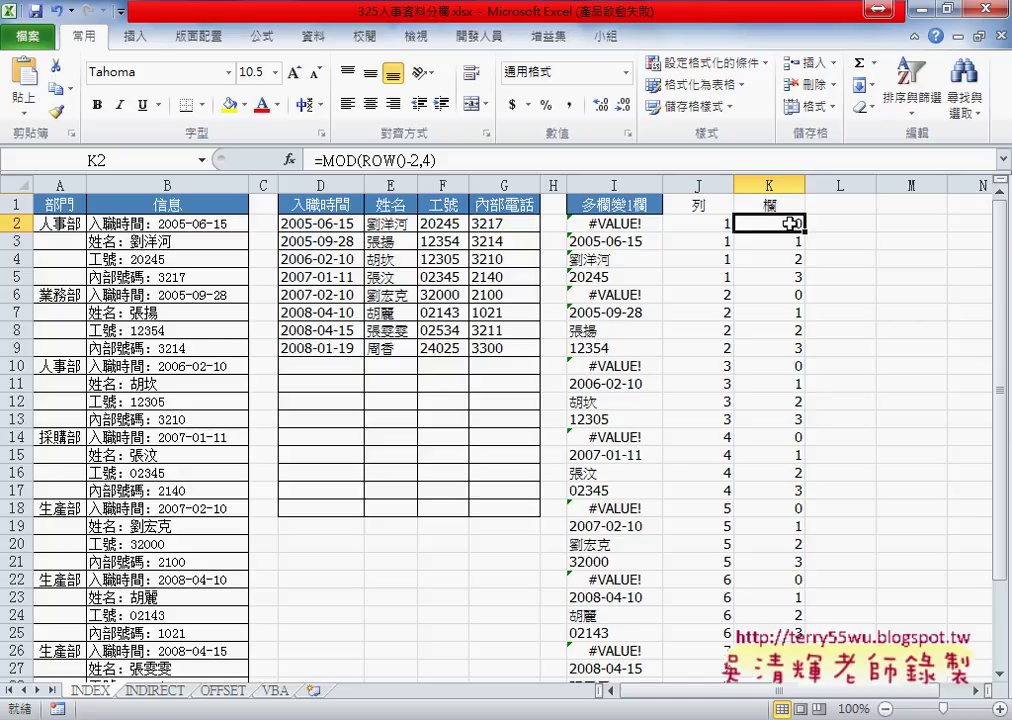
pyautogui.click(512, 160)
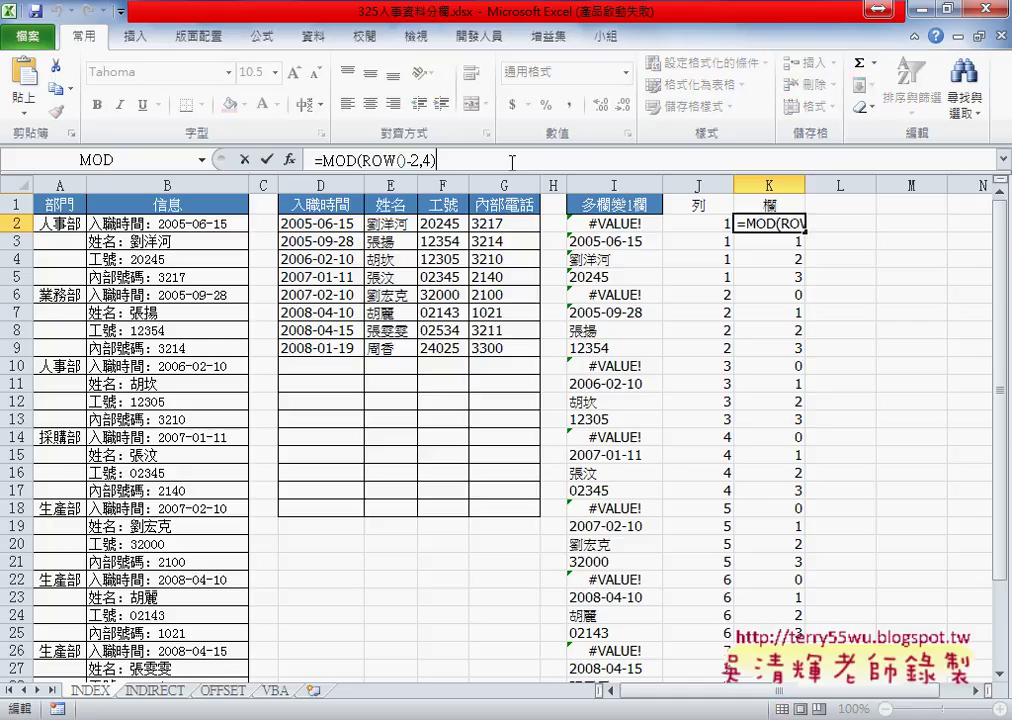
# Change K2 to =MOD(ROW()-2,4)+1 and fill it down to K33 so K cycles 1–4.
pyautogui.write('+1')
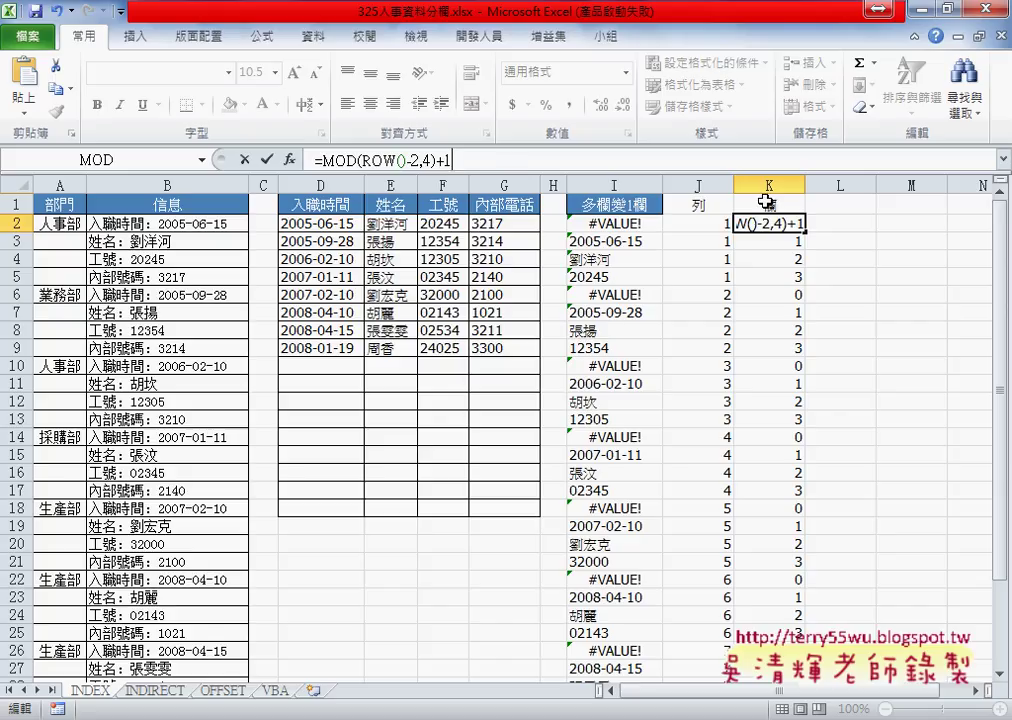
pyautogui.click(266, 159)
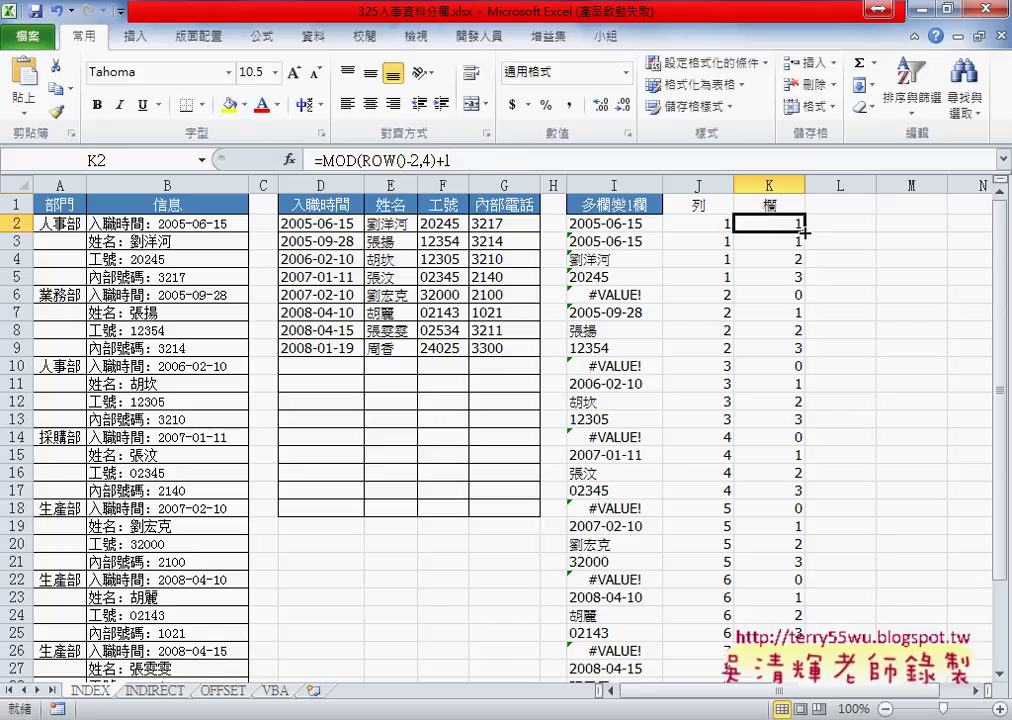
pyautogui.moveTo(803, 232); pyautogui.dragTo(795, 652)
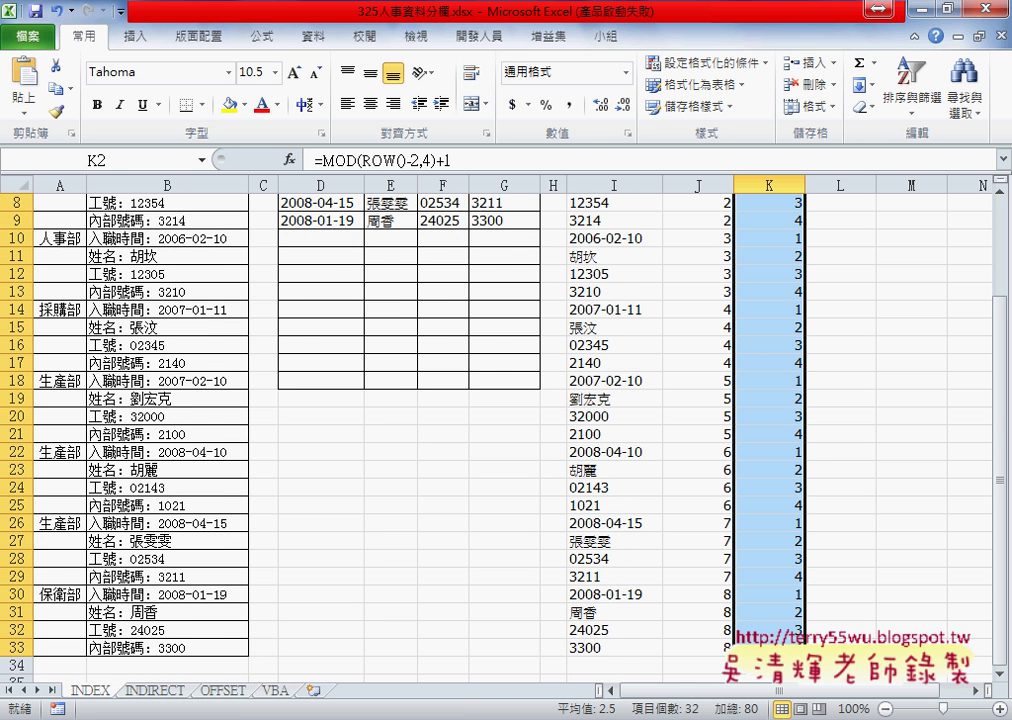
pyautogui.scroll(3, 795, 600)
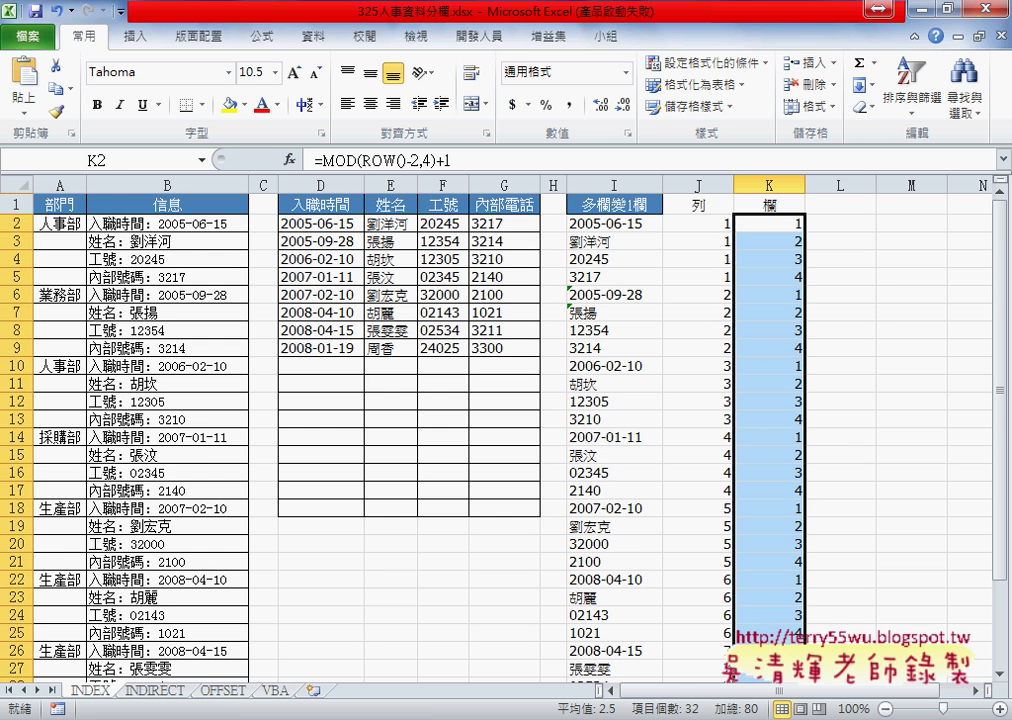
pyautogui.click(785, 224)
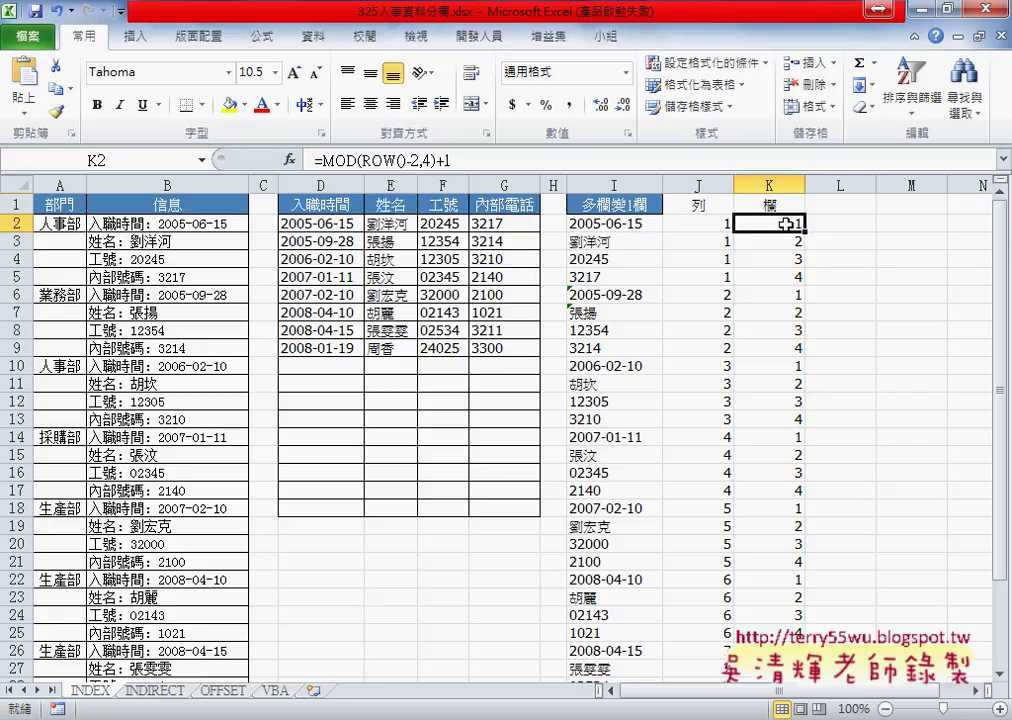
# Remove the -2 from the K2 formula and fill it down to K5.
pyautogui.click(421, 160)
pyautogui.press('BackSpace')
pyautogui.press('BackSpace')
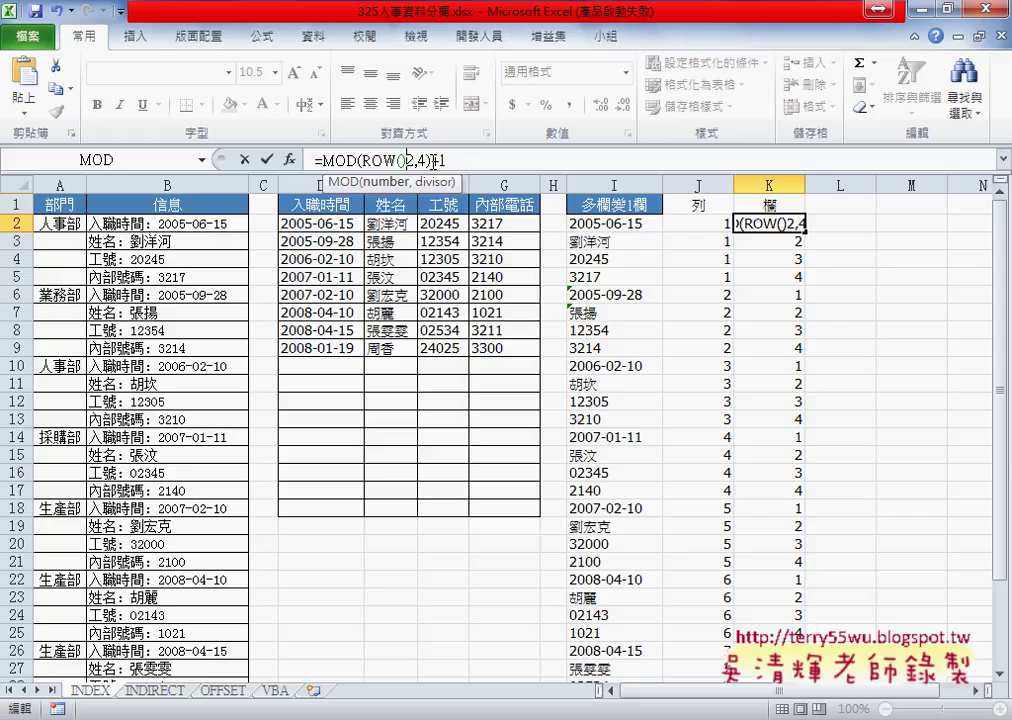
pyautogui.click(266, 159)
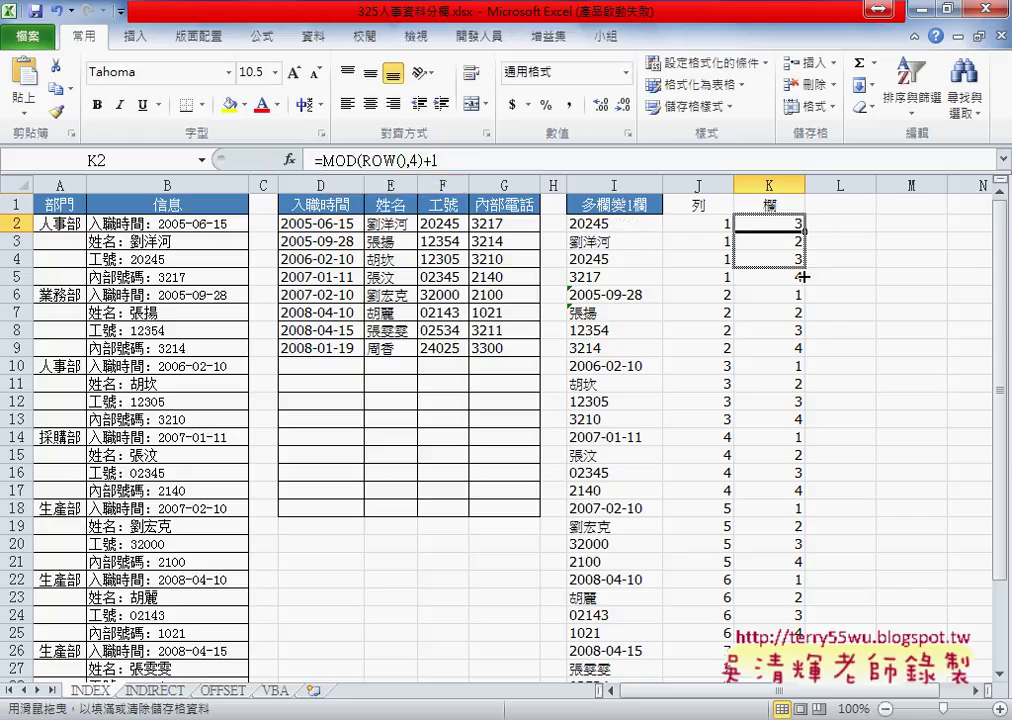
pyautogui.moveTo(807, 232); pyautogui.dragTo(805, 284)
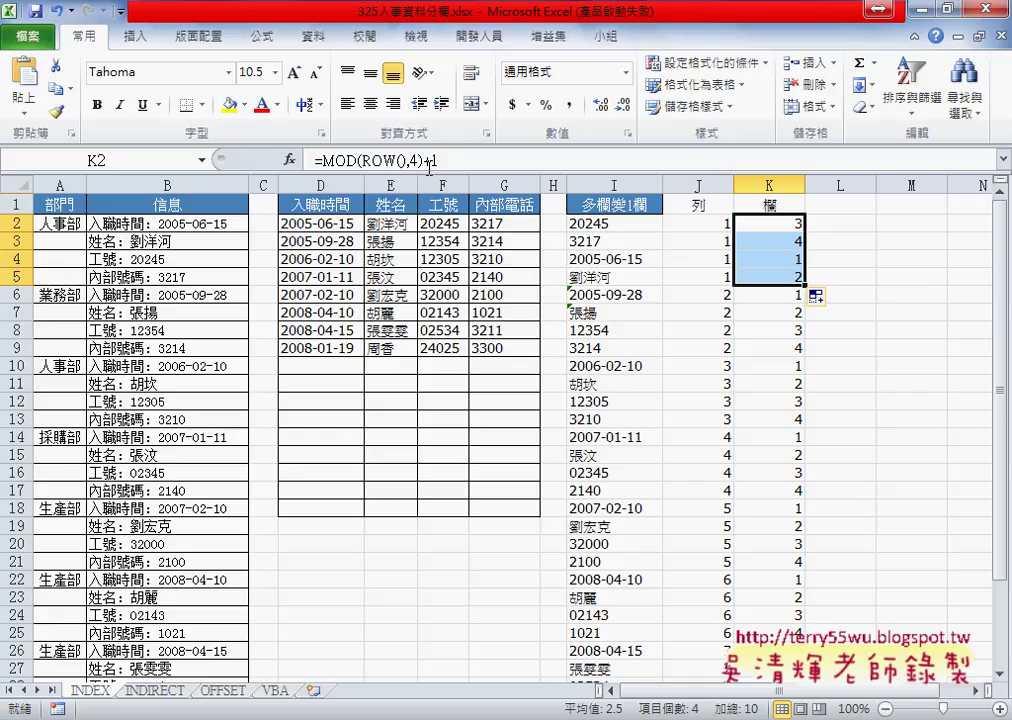
# Strip the +1 so K2 reads =MOD(ROW(),4), and fill it down column K.
pyautogui.click(778, 223)
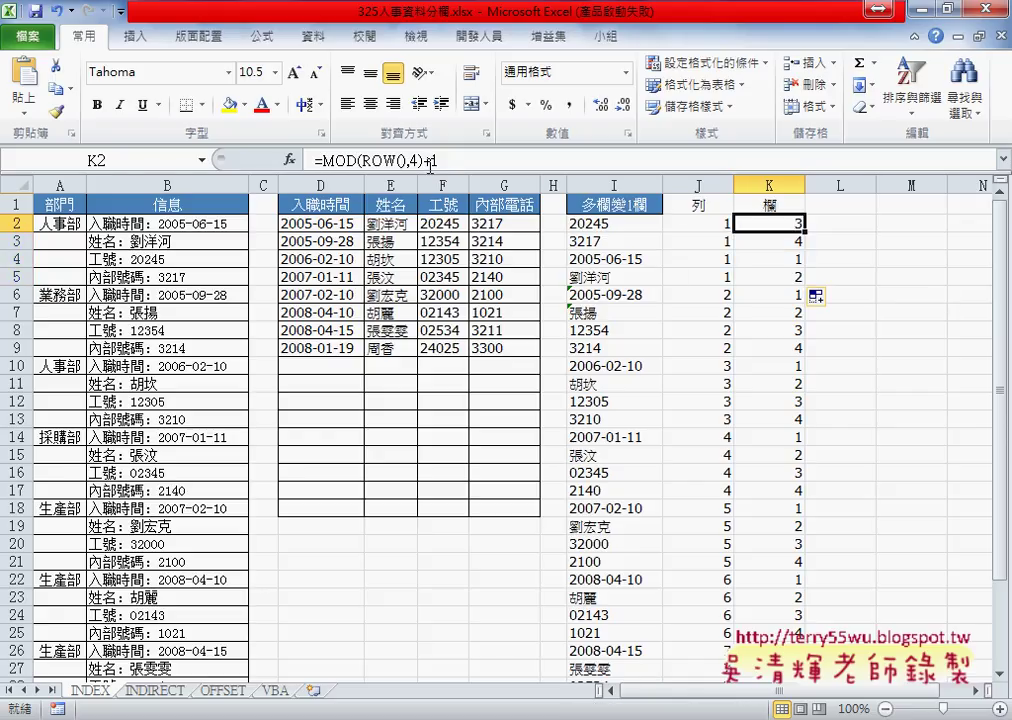
pyautogui.moveTo(421, 160); pyautogui.dragTo(473, 160)
pyautogui.press('BackSpace')
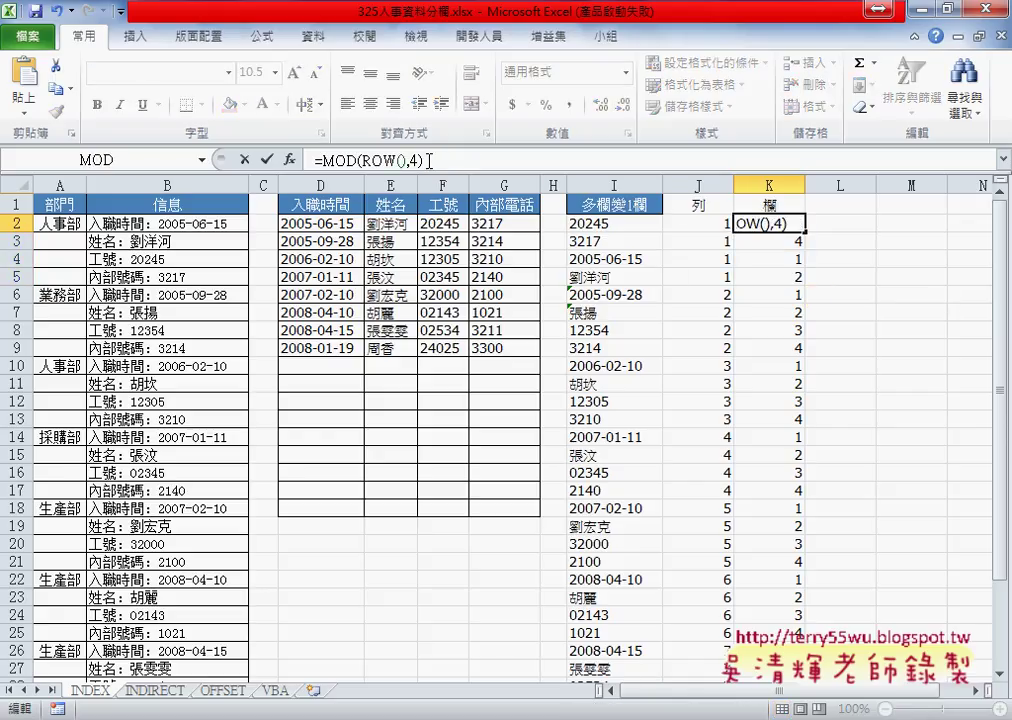
pyautogui.click(266, 159)
pyautogui.moveTo(804, 231); pyautogui.dragTo(787, 700)
pyautogui.scroll(3, 787, 450)
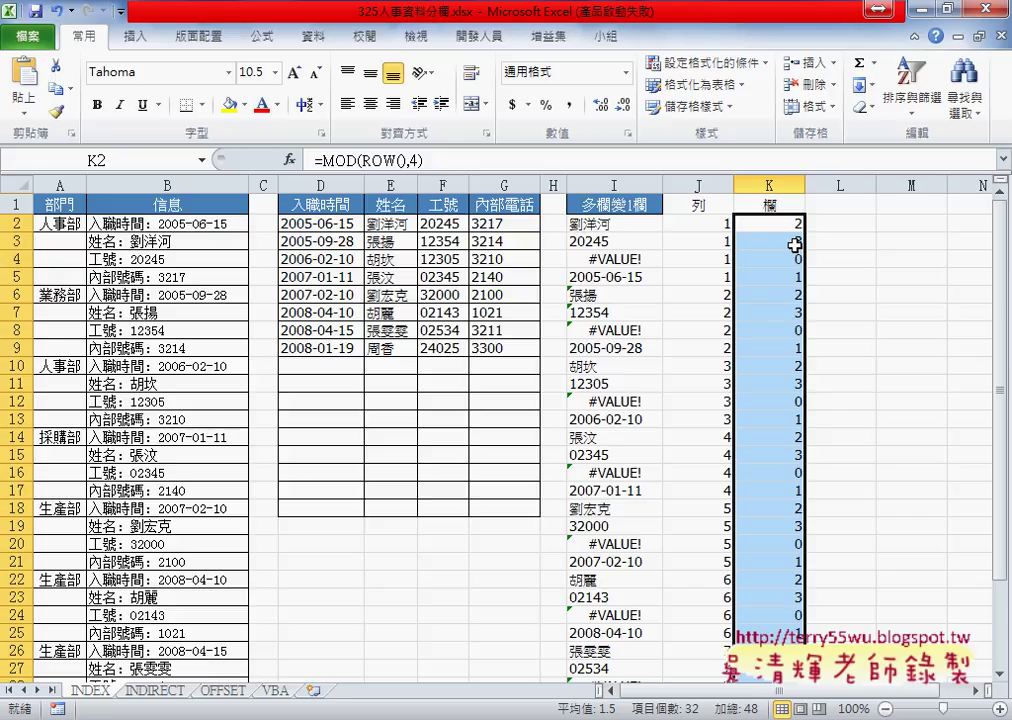
# Check the helper formulas in J2 and K2 and the INDEX formula in I2.
pyautogui.click(702, 223)
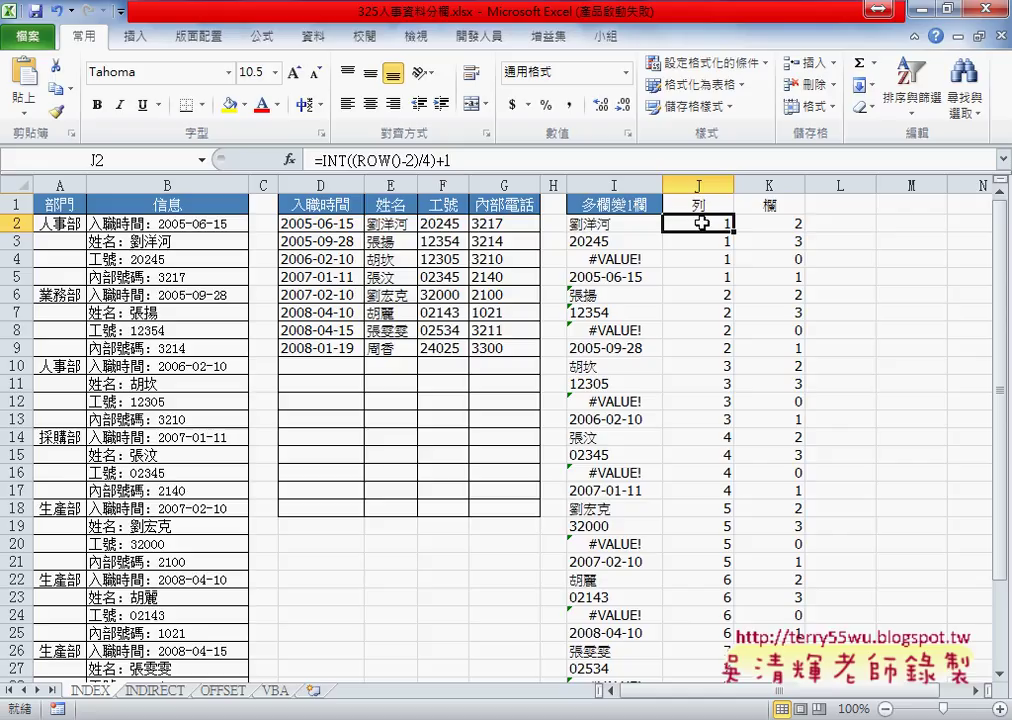
pyautogui.click(774, 224)
pyautogui.click(627, 228)
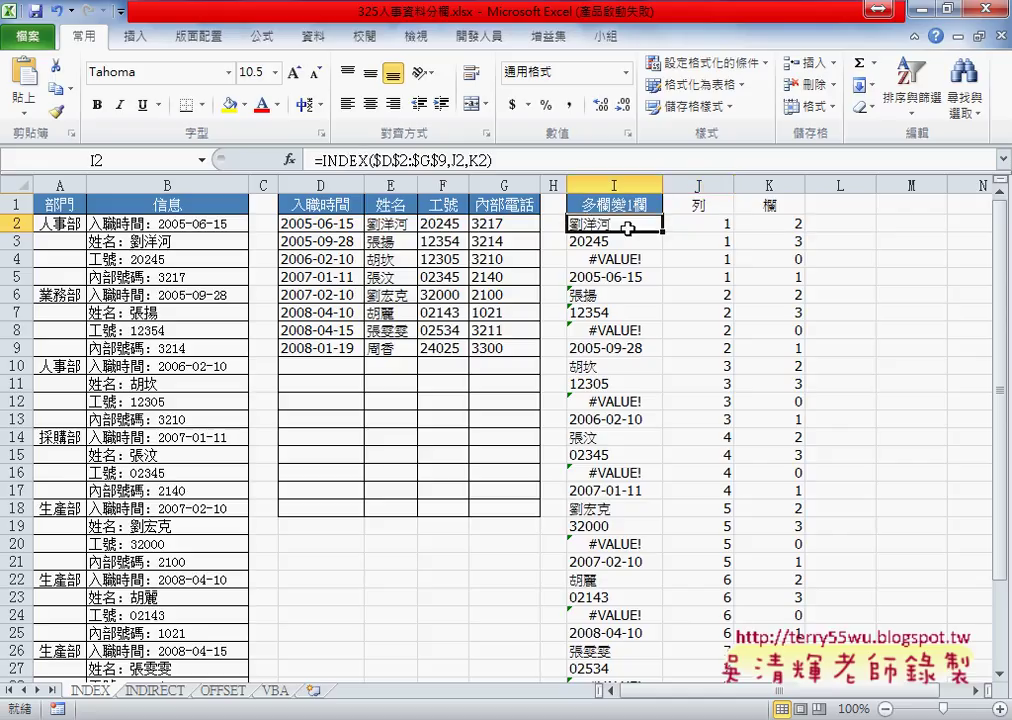
pyautogui.click(770, 224)
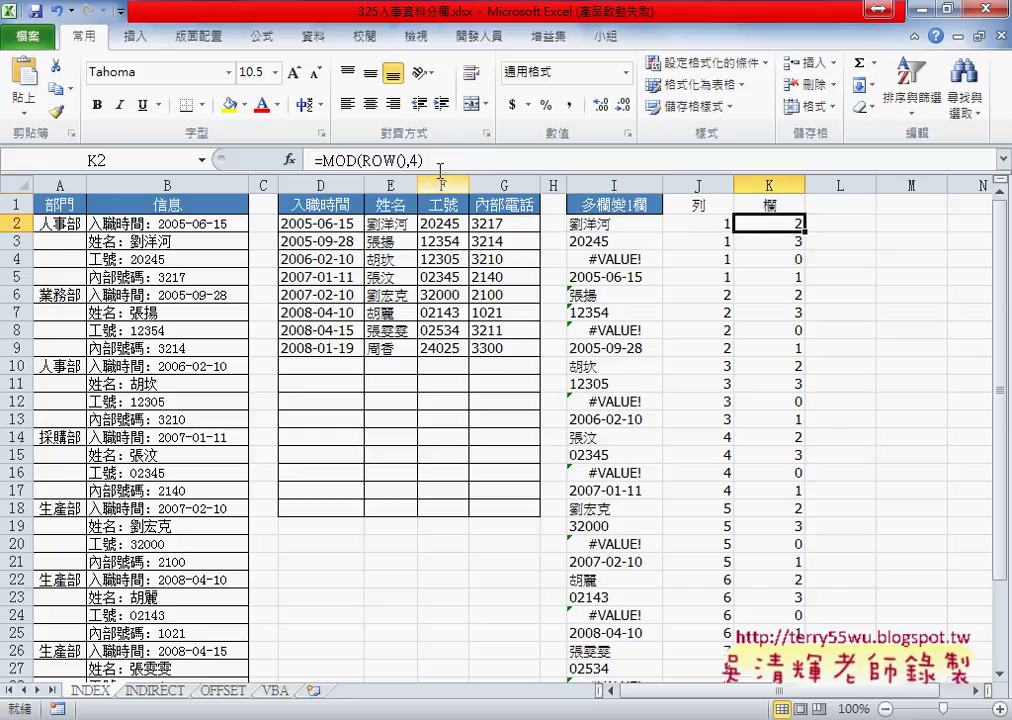
# Correct K2 to =MOD(ROW()-2,4)+1 and fill it down to row 33.
pyautogui.click(410, 160)
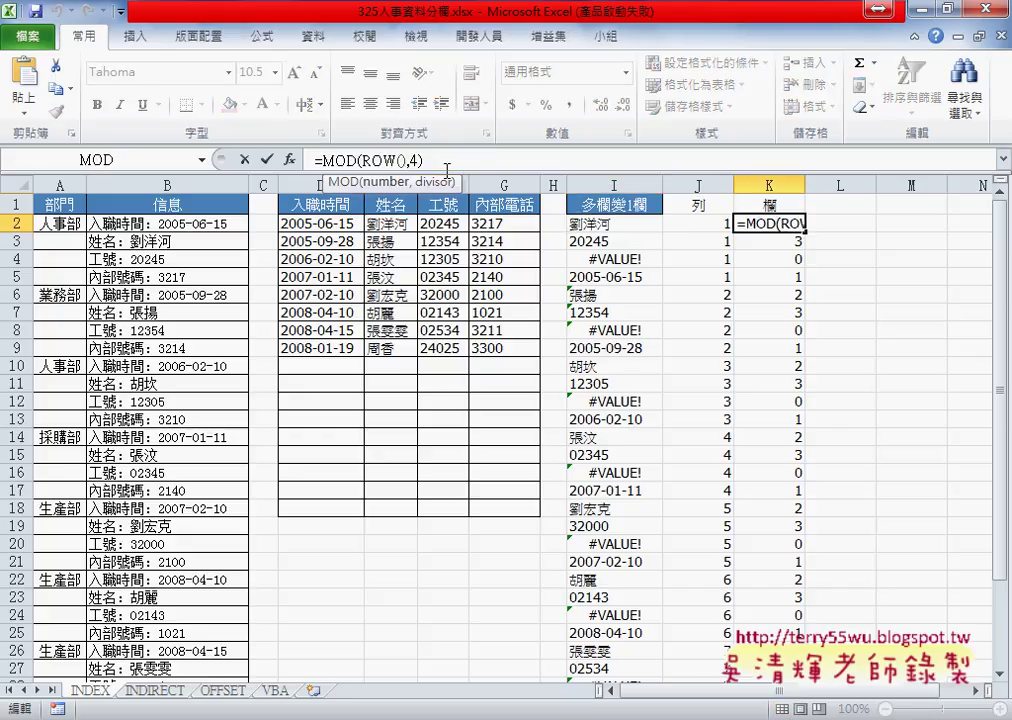
pyautogui.write('-2')
pyautogui.click(447, 163)
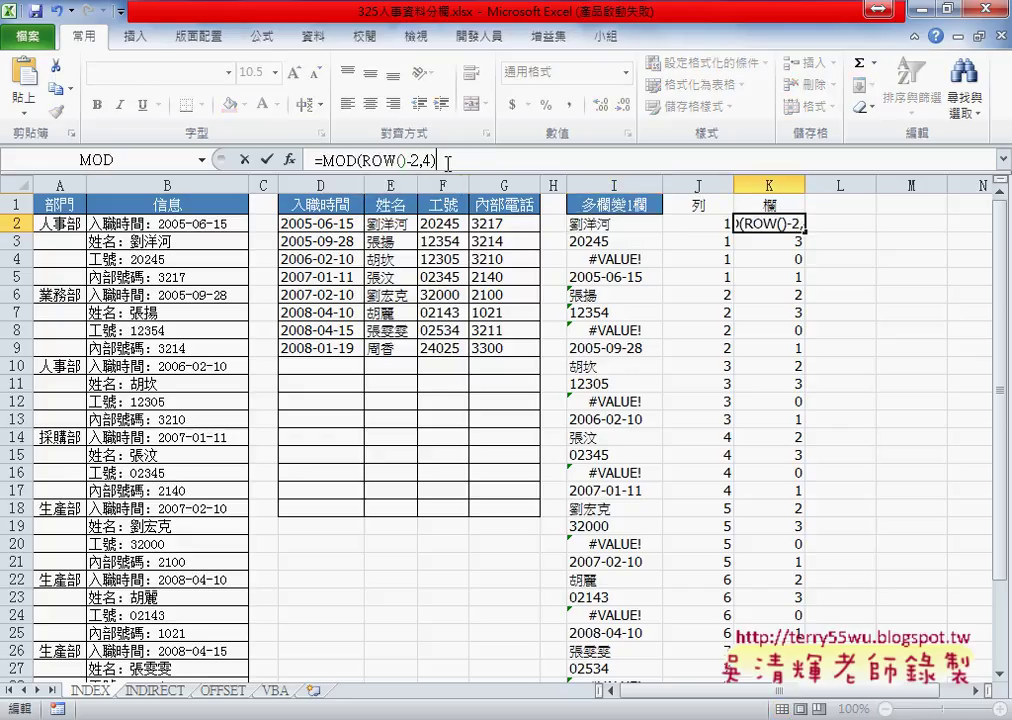
pyautogui.write('+1')
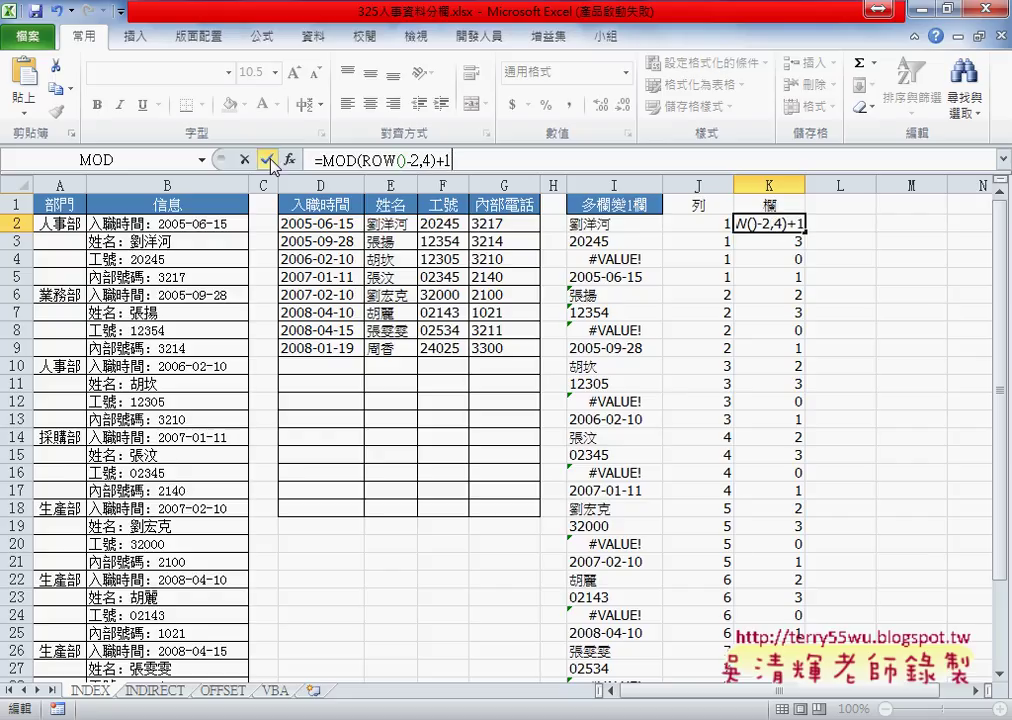
pyautogui.click(268, 160)
pyautogui.click(808, 236)
pyautogui.click(795, 229)
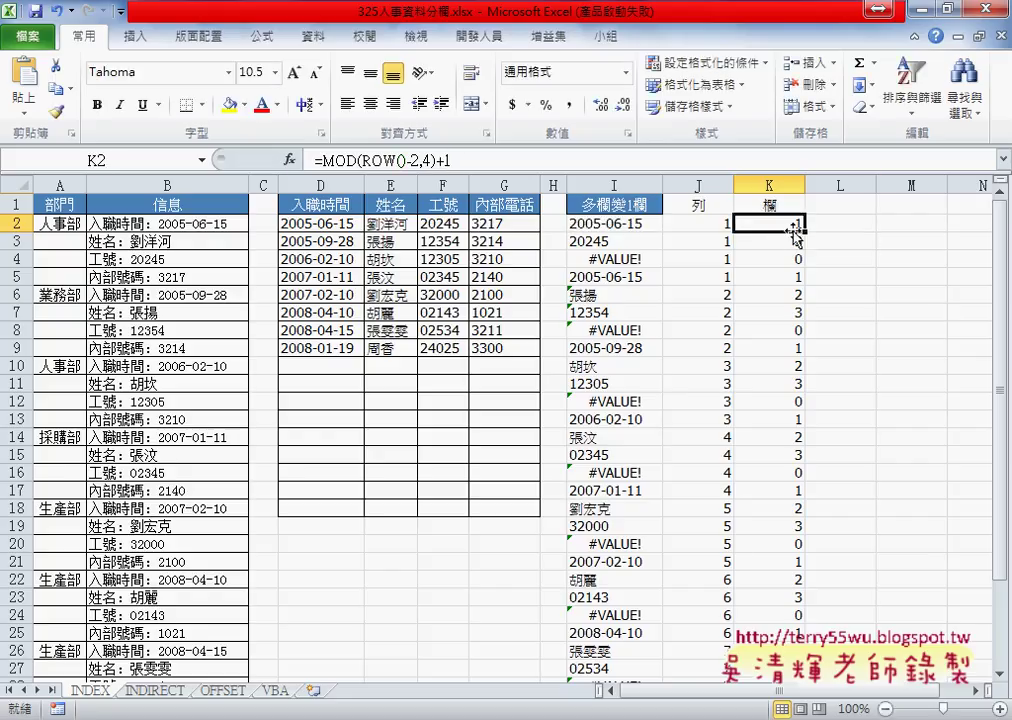
pyautogui.moveTo(795, 232); pyautogui.dragTo(795, 675)
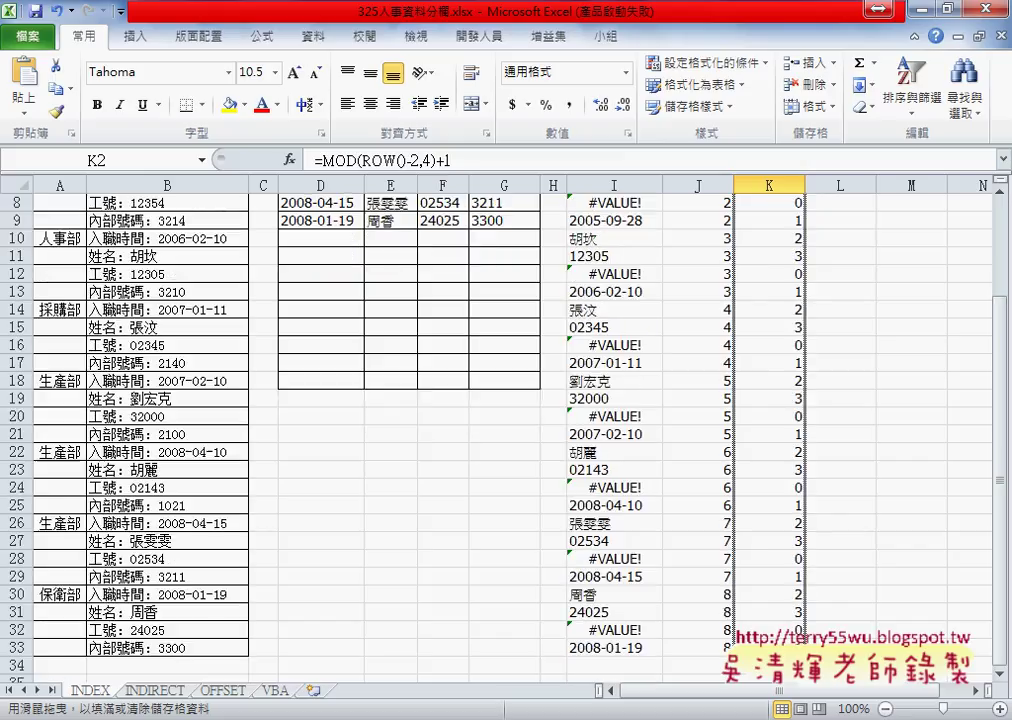
pyautogui.moveTo(795, 665); pyautogui.dragTo(795, 665)
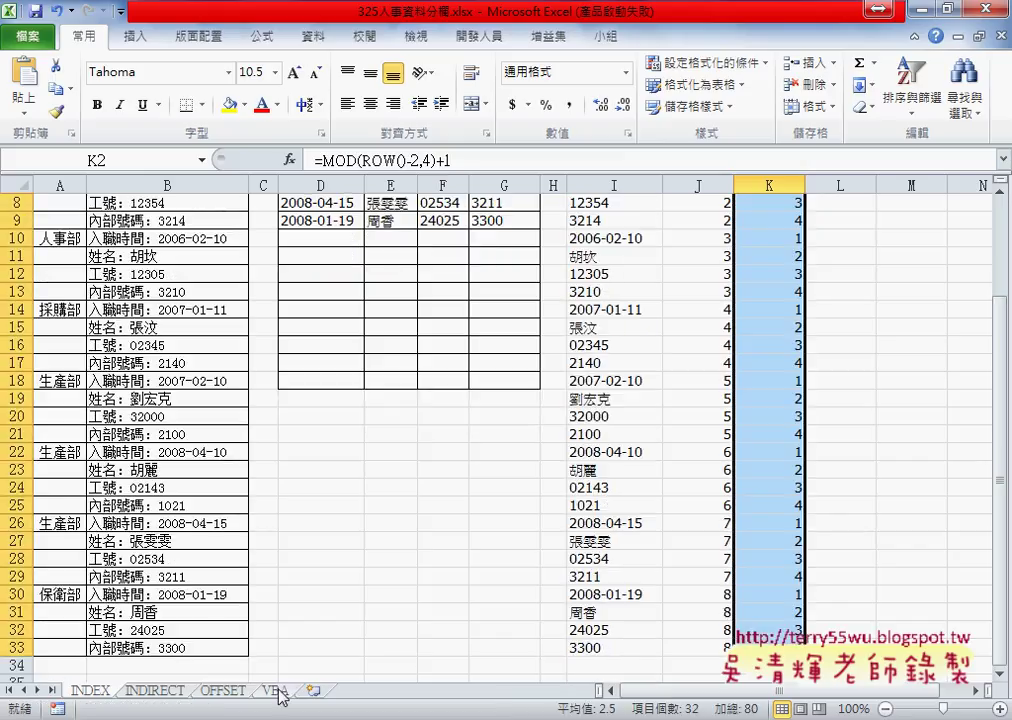
# On the VBA sheet, run the 多欄變1欄, 清除 and 人事資料 buttons to stack the personnel values in column I.
pyautogui.click(278, 690)
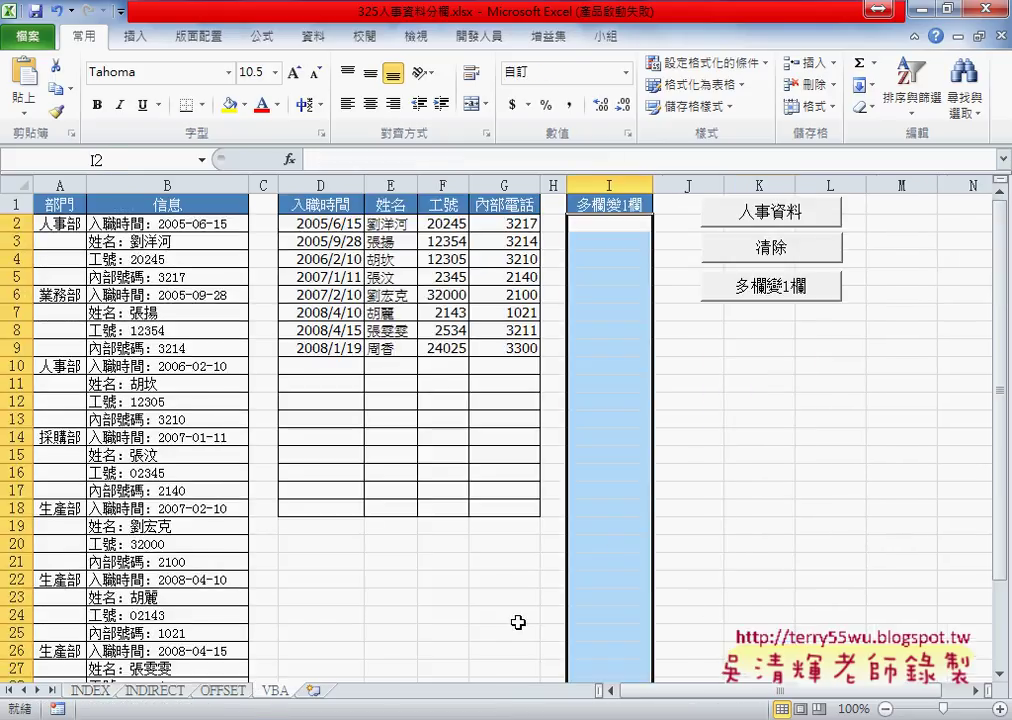
pyautogui.click(786, 292)
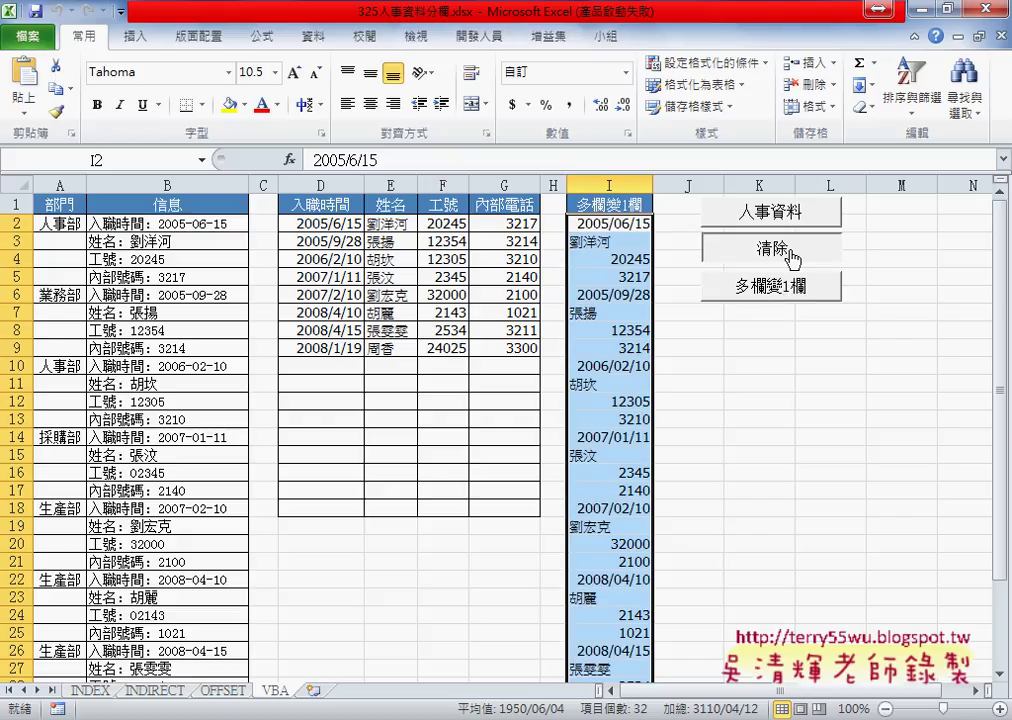
pyautogui.click(791, 257)
pyautogui.click(738, 213)
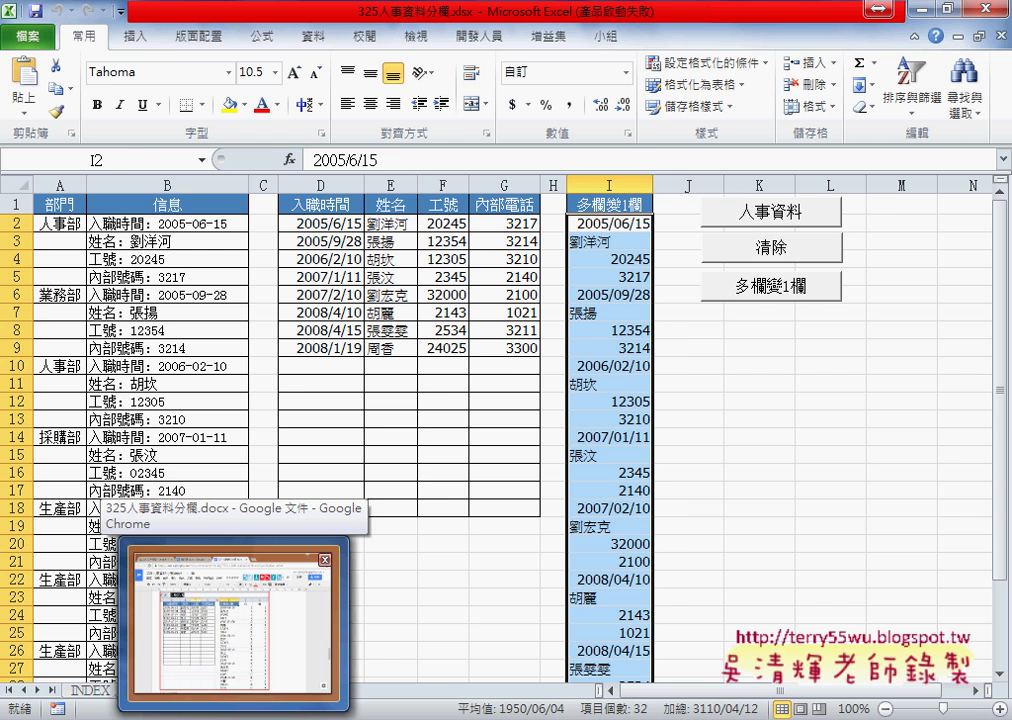
# Bring up the 325人事資料分欄.docx notes at the 多欄變1欄 section, then move over to Google Drive.
pyautogui.click(233, 660)
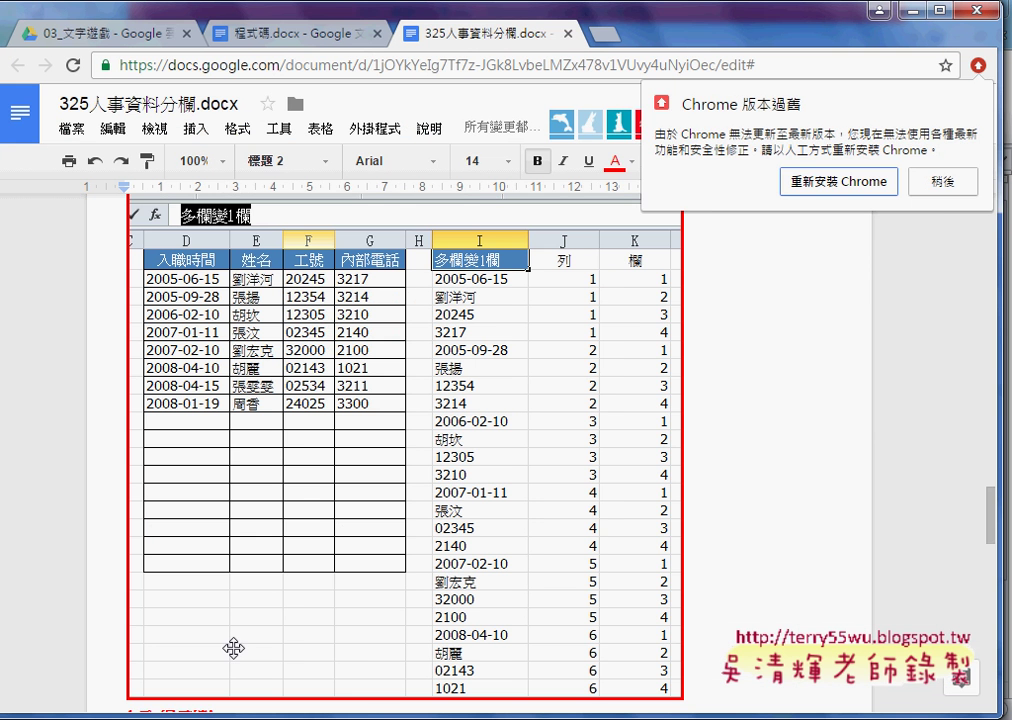
pyautogui.click(897, 287)
pyautogui.scroll(-3, 790, 361)
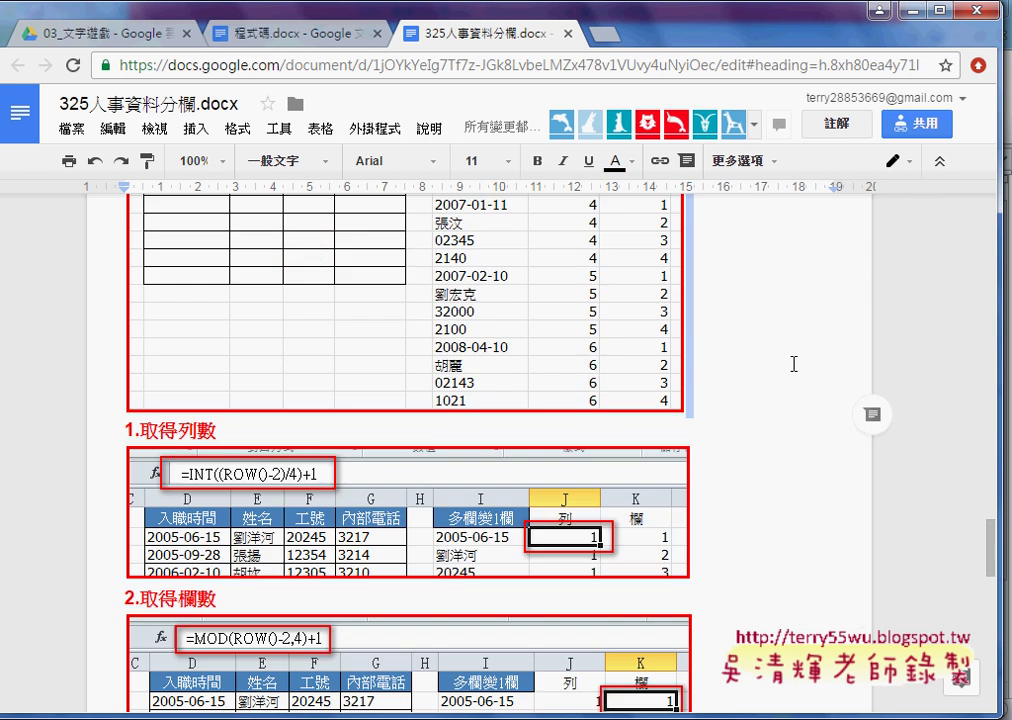
pyautogui.scroll(-1, 793, 363)
pyautogui.scroll(-1, 793, 362)
pyautogui.scroll(-1, 793, 362)
pyautogui.scroll(-3, 795, 368)
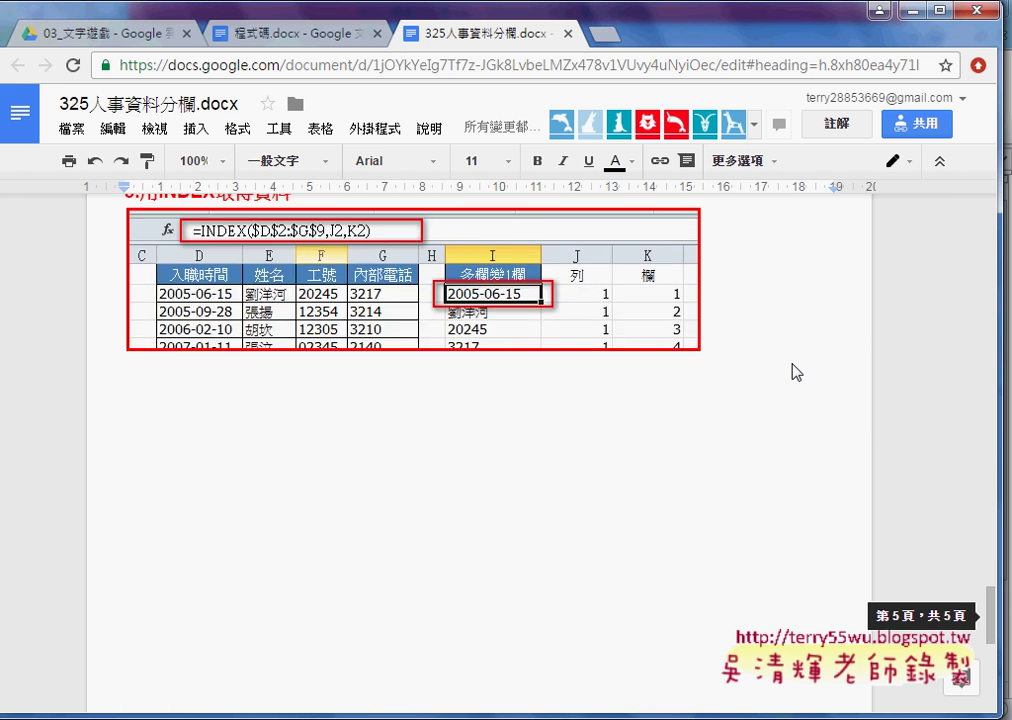
pyautogui.scroll(2, 795, 368)
pyautogui.scroll(3, 795, 362)
pyautogui.scroll(5, 795, 361)
pyautogui.scroll(1, 794, 363)
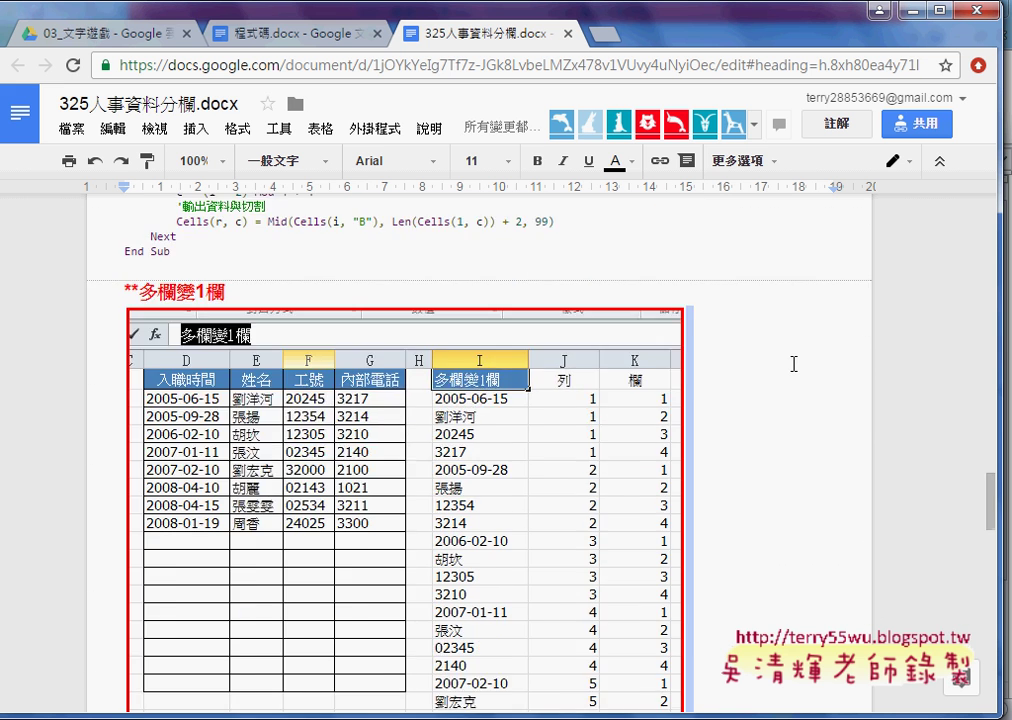
pyautogui.scroll(1, 793, 363)
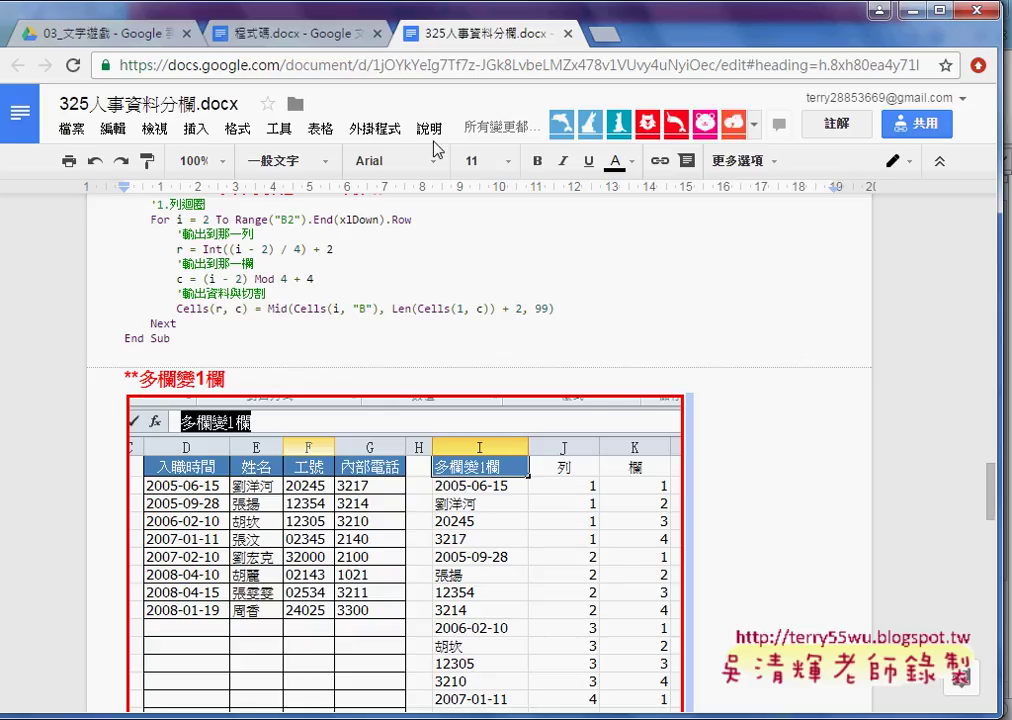
pyautogui.click(99, 40)
# Look inside 05_檢視與參照函數, then open 06_綜合高階函數範例 to list its eight subfolders.
pyautogui.click(17, 65)
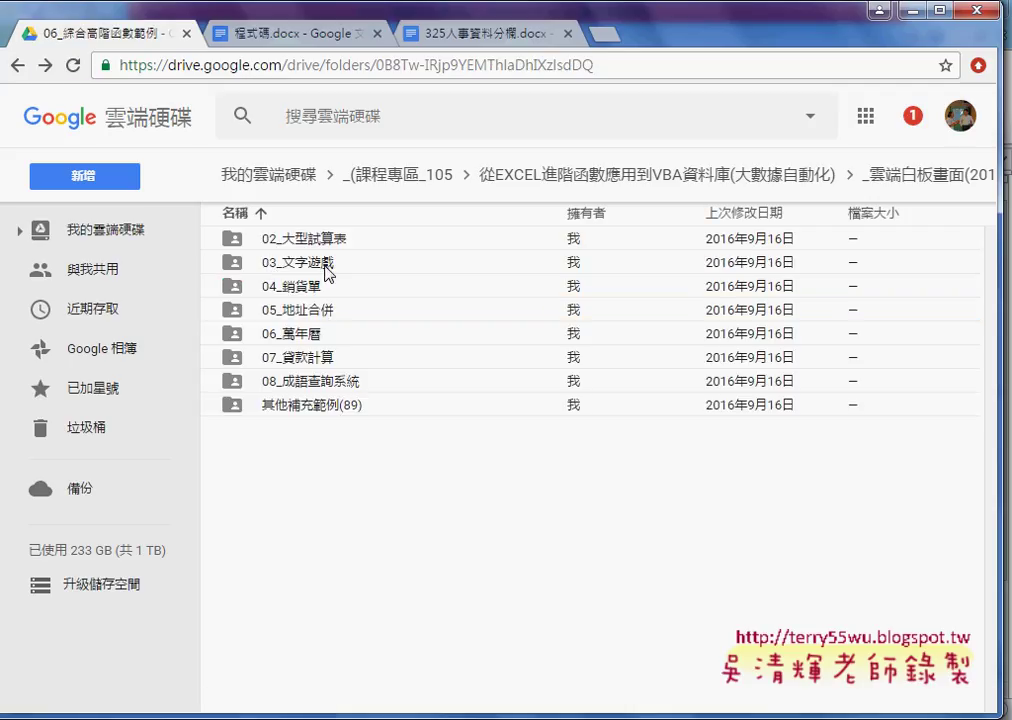
pyautogui.click(17, 68)
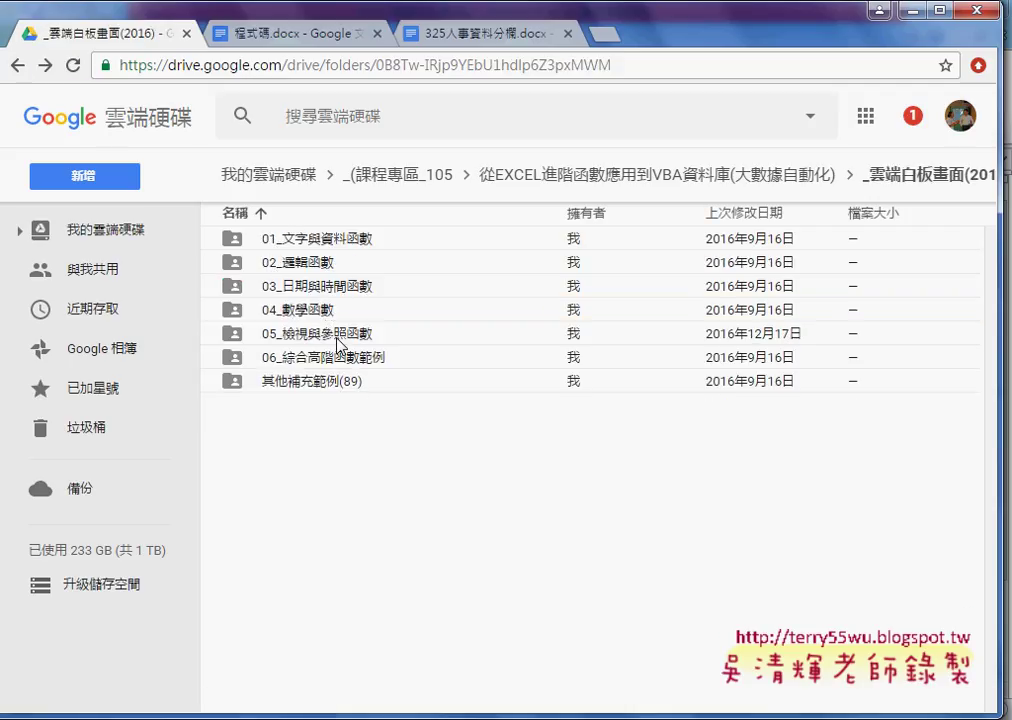
pyautogui.doubleClick(337, 333)
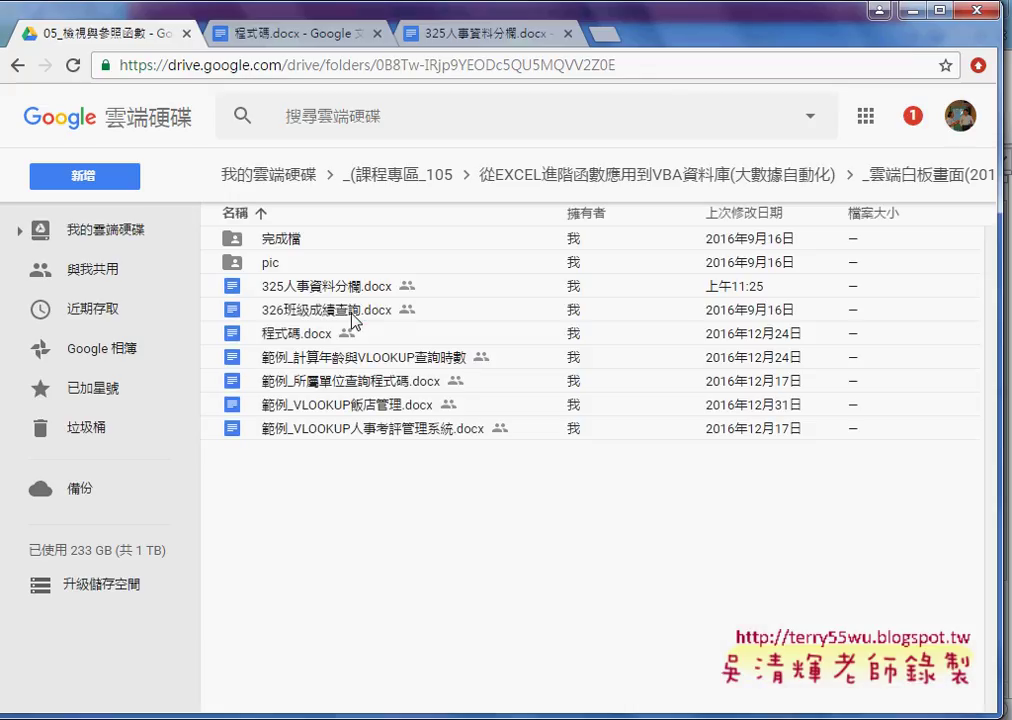
pyautogui.click(348, 312)
pyautogui.click(20, 66)
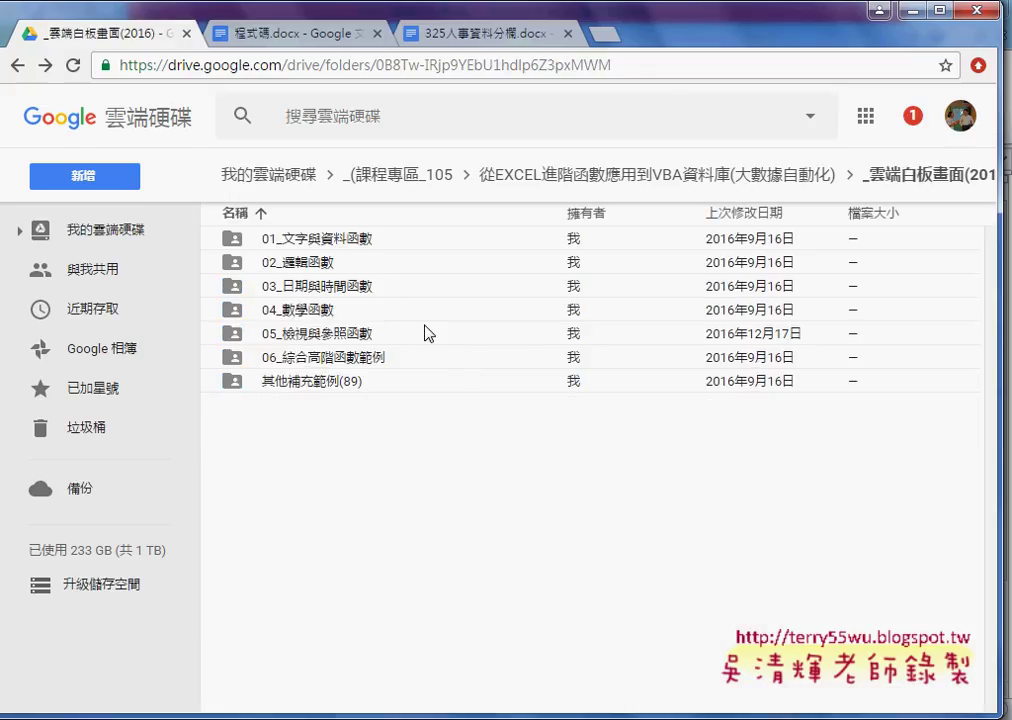
pyautogui.click(373, 361)
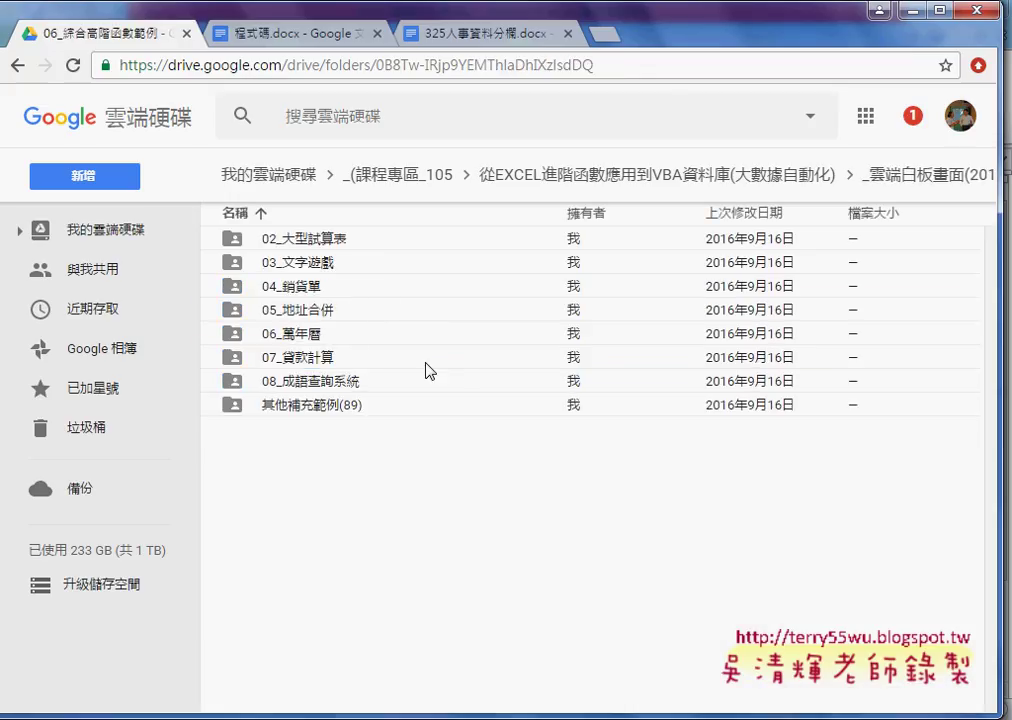